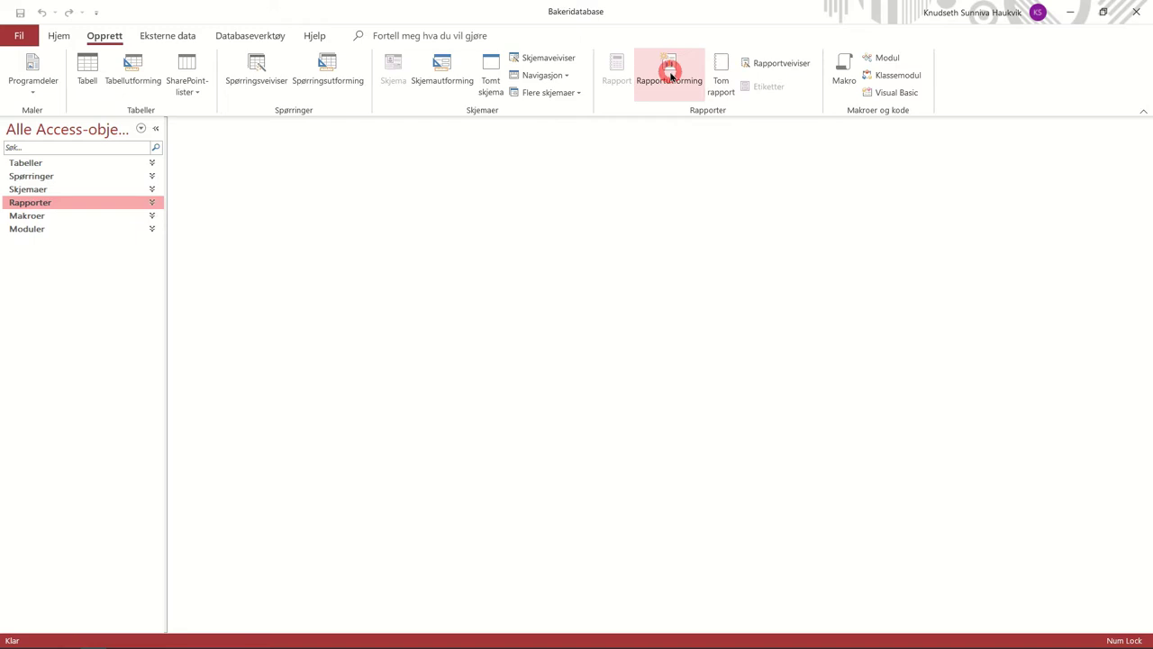
Step: Start the Report Wizard and add the Navn and Pris fields from table tblVare to the report
click(780, 63)
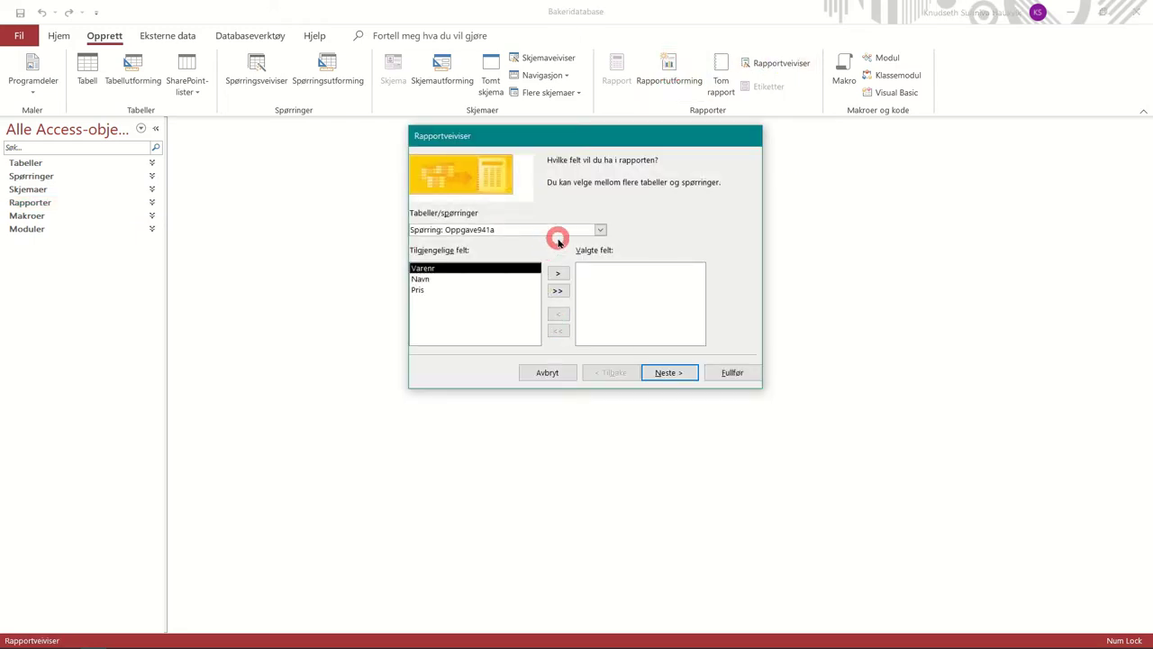
click(600, 230)
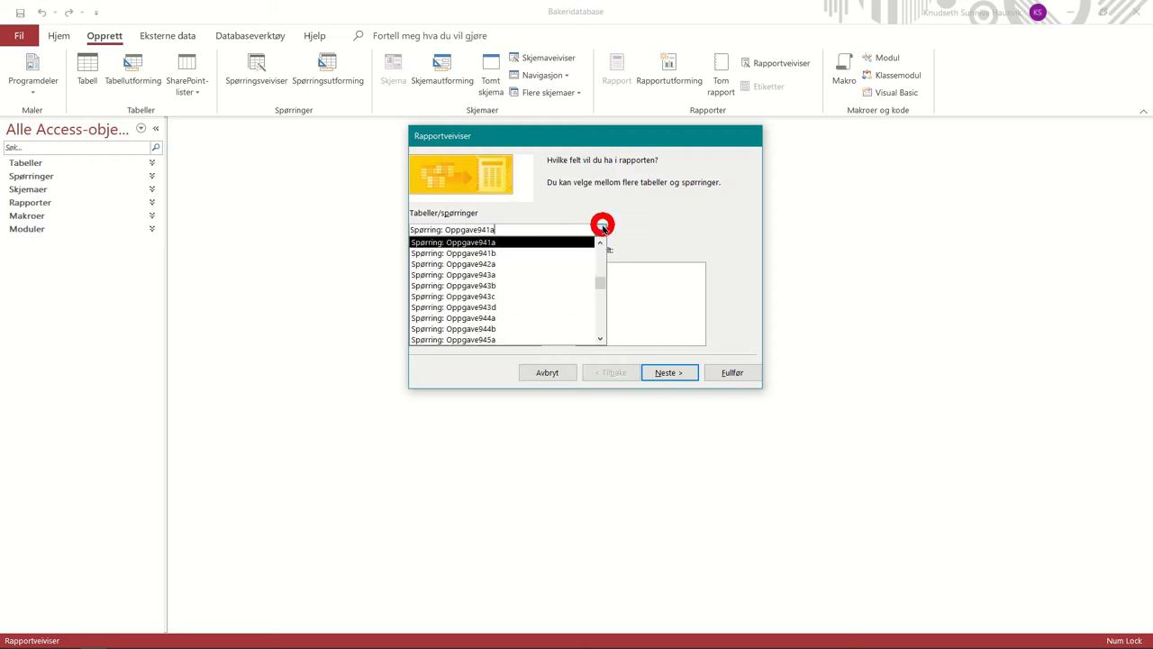
scroll(550, 270, up, 5)
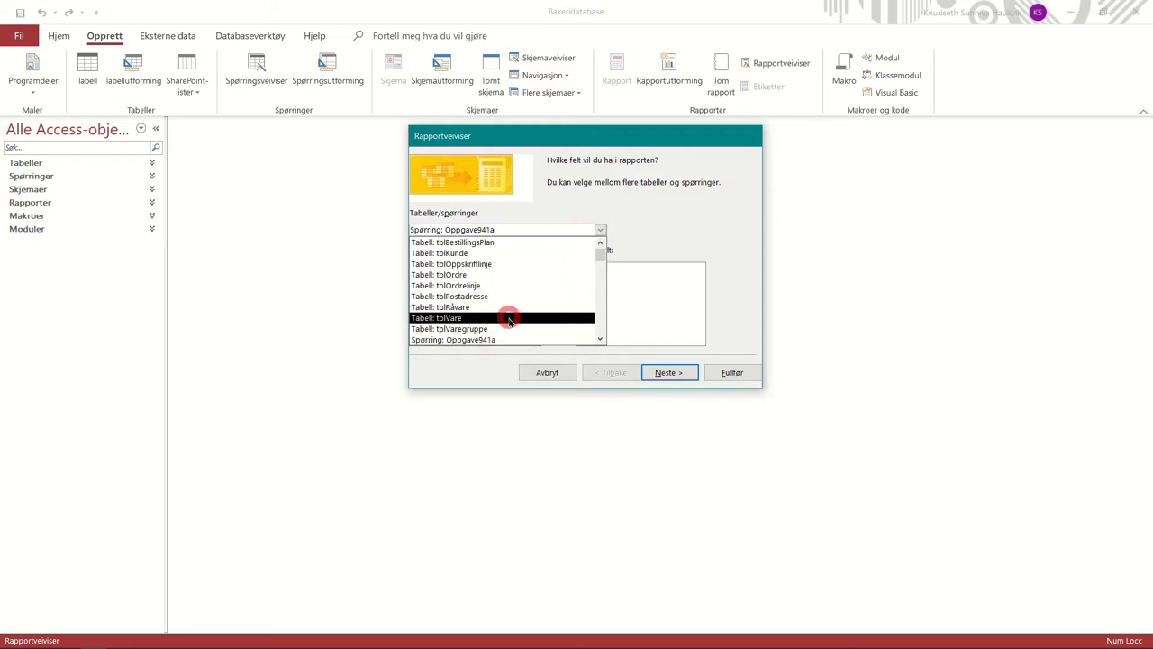
click(510, 315)
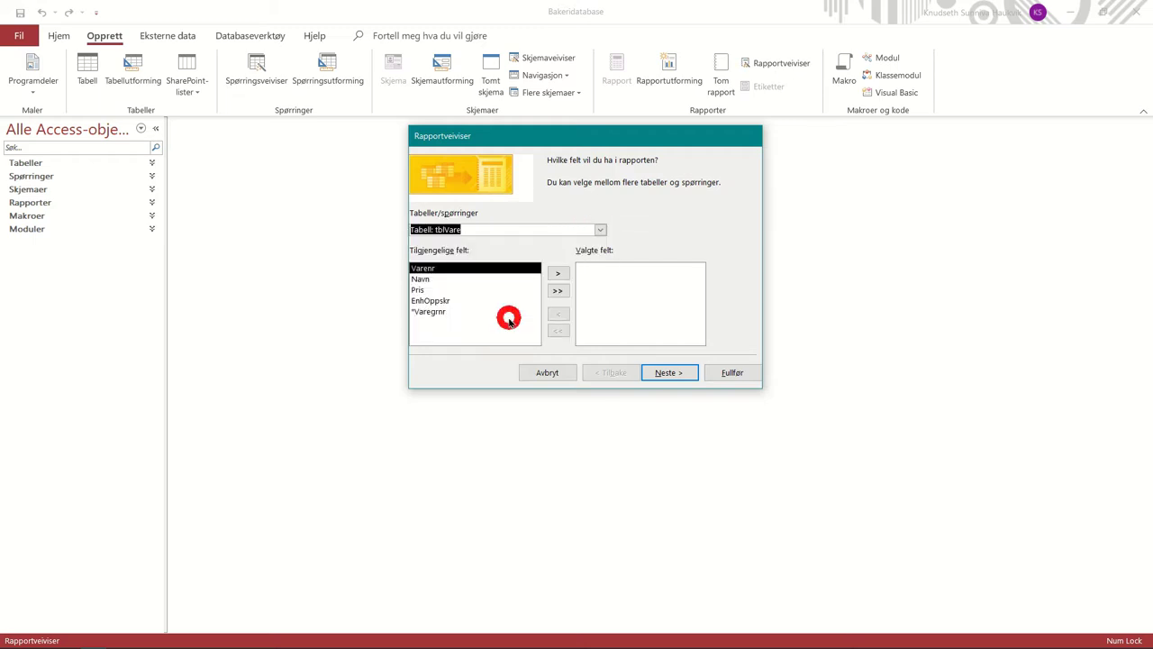
click(472, 280)
click(556, 273)
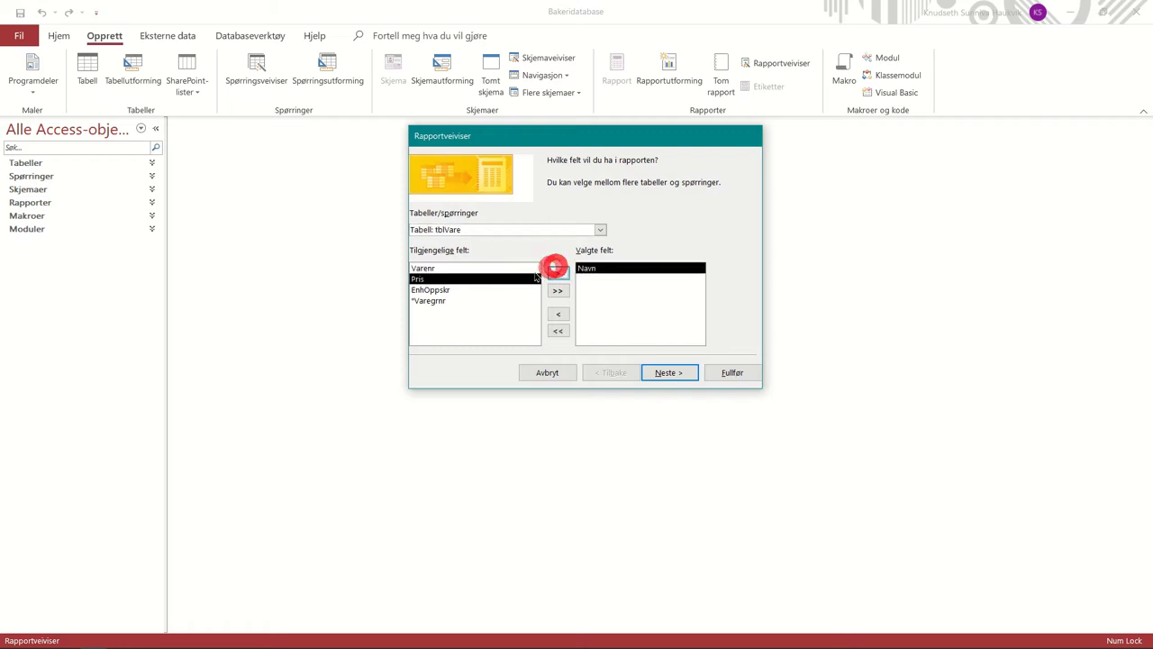
click(554, 274)
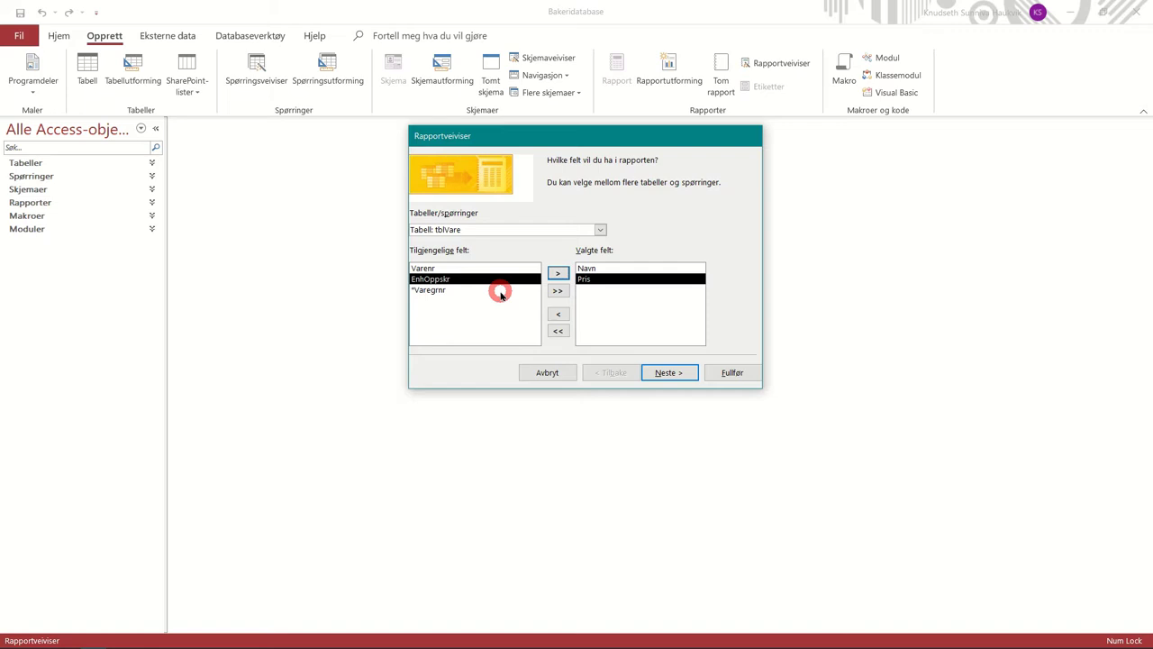
Step: Add the Navn field from table tblVaregruppe to the report's selected fields
click(599, 229)
click(538, 253)
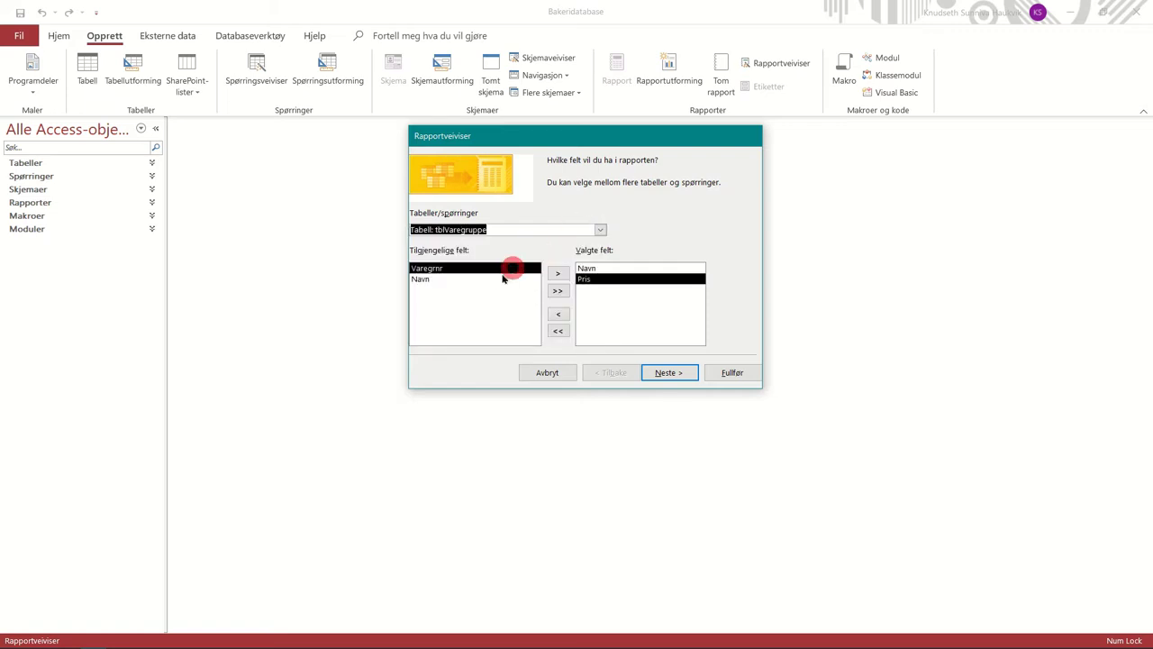
click(496, 279)
click(552, 273)
click(612, 298)
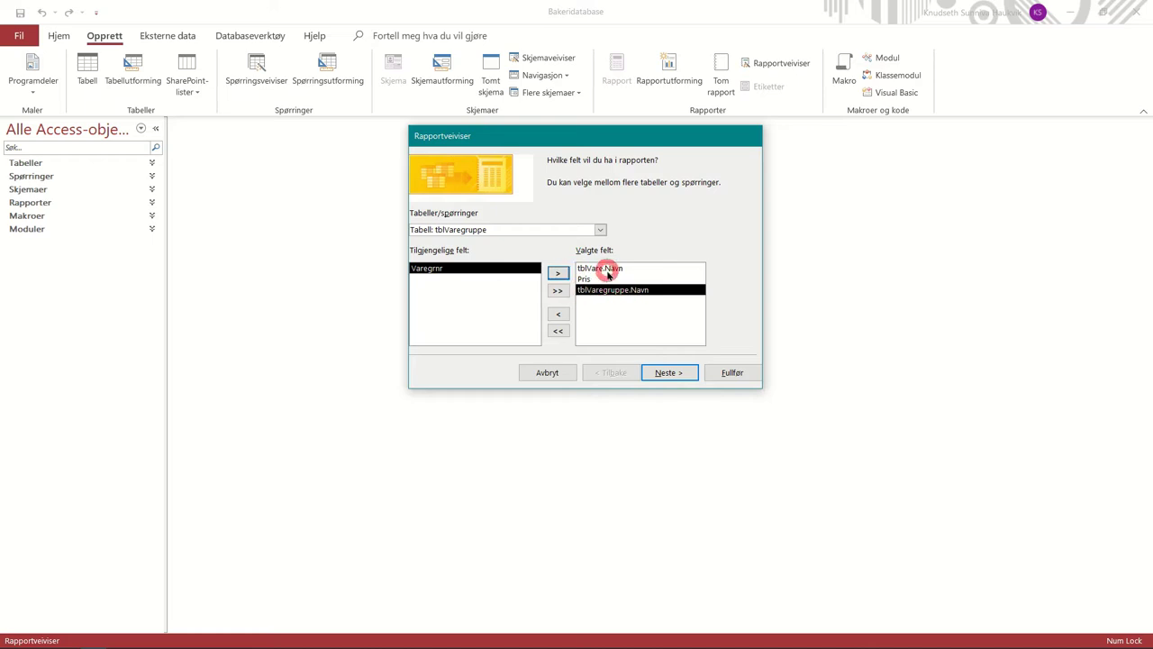
Step: Accept the selected fields and have the report show its data by tblVaregruppe
click(666, 376)
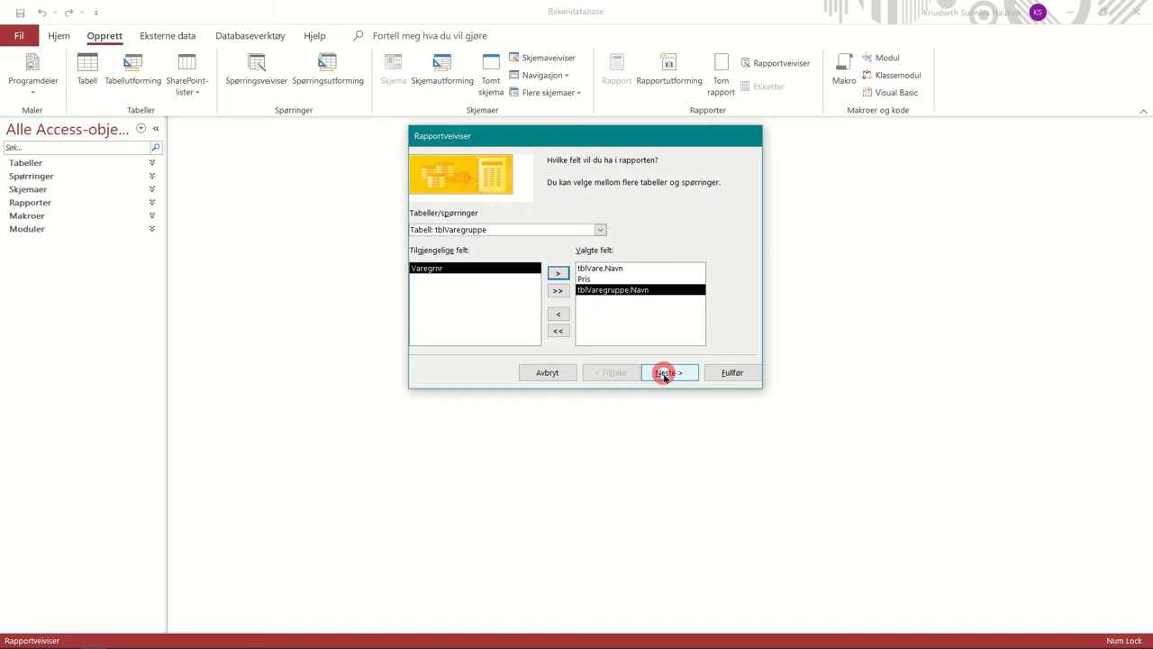
click(666, 375)
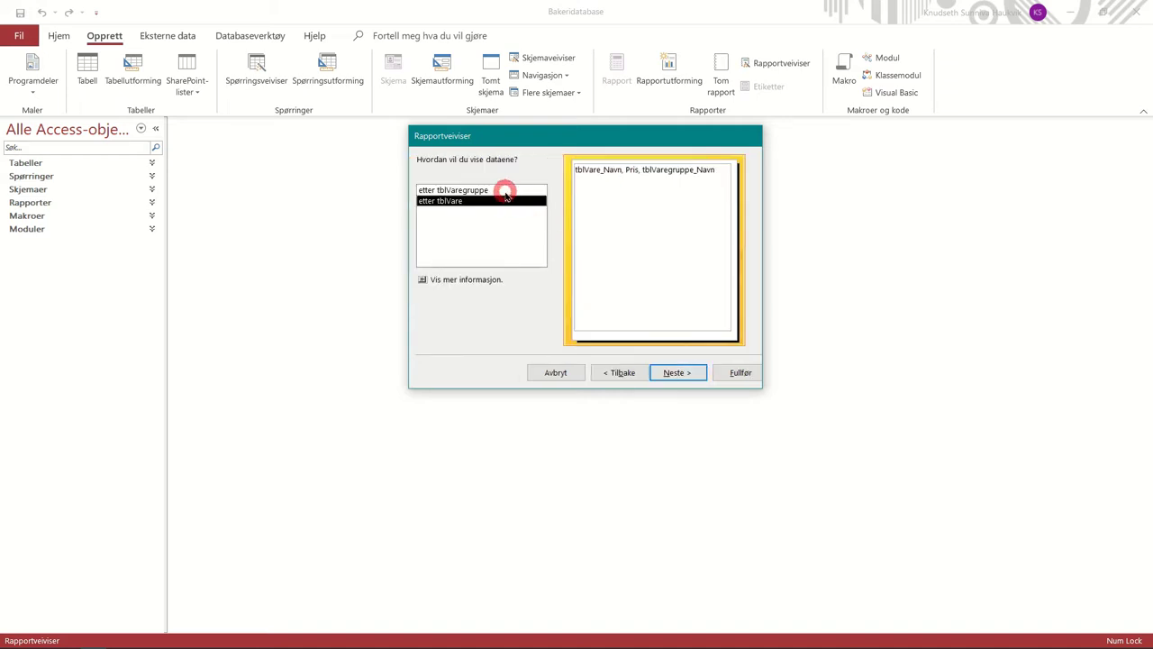
click(509, 191)
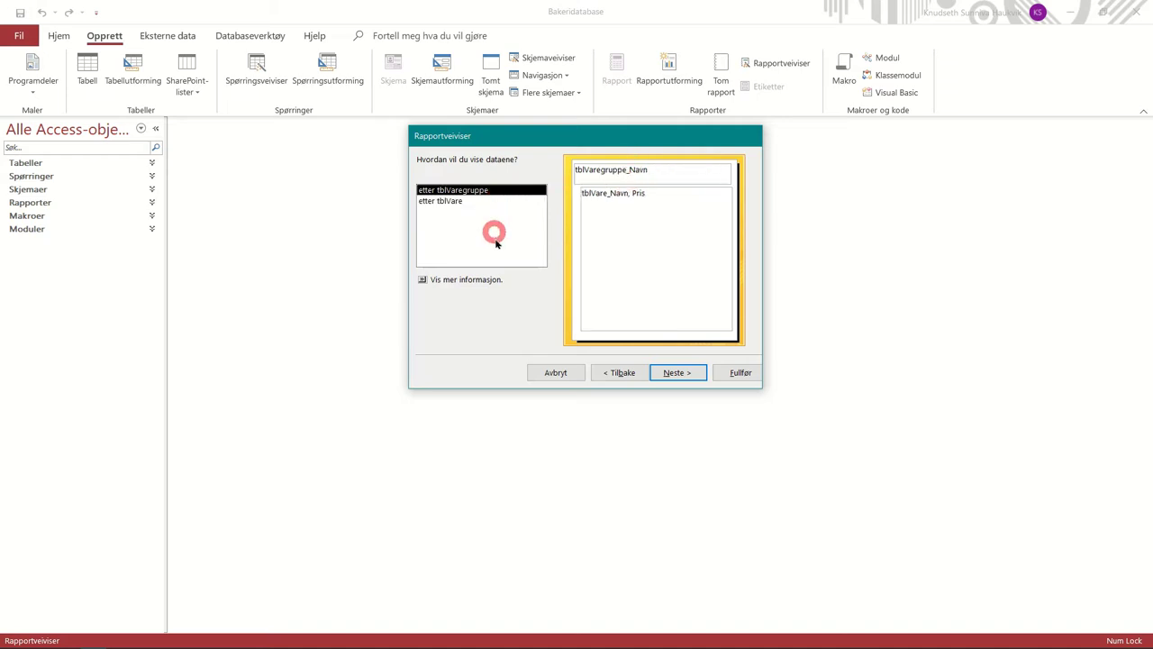
click(675, 372)
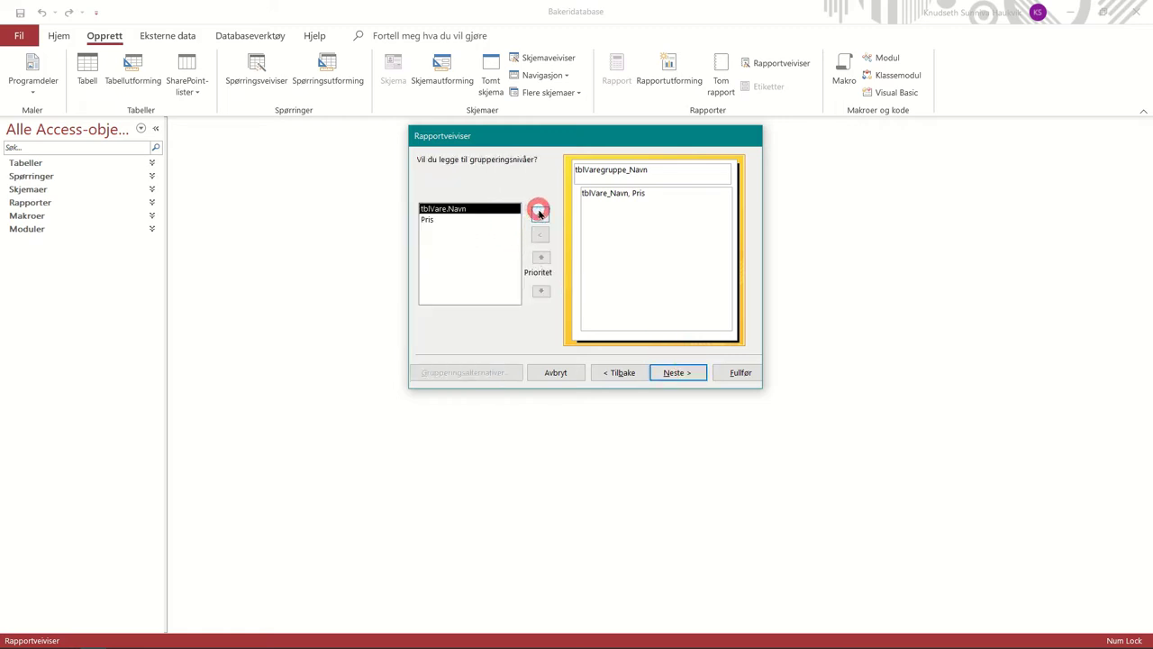
Step: Try Pris and tblVare.Navn in turn as extra grouping levels, removing each one again
click(475, 220)
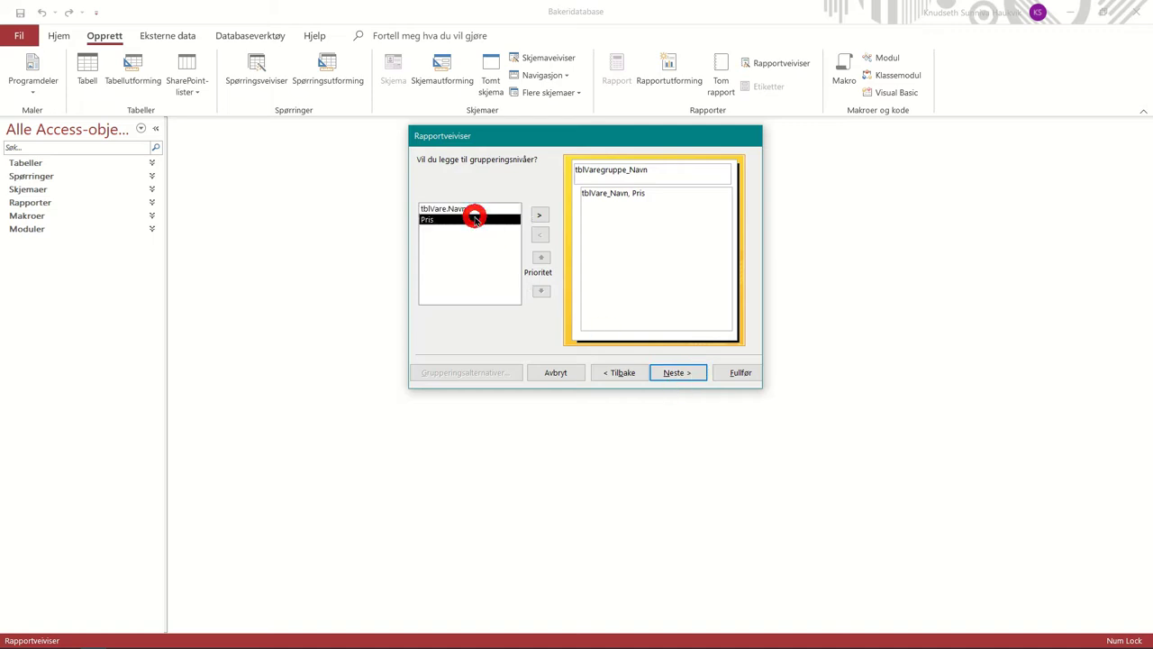
mouse_move(467, 208)
mouse_down()
mouse_move(559, 219)
mouse_move(587, 189)
mouse_move(631, 192)
mouse_up()
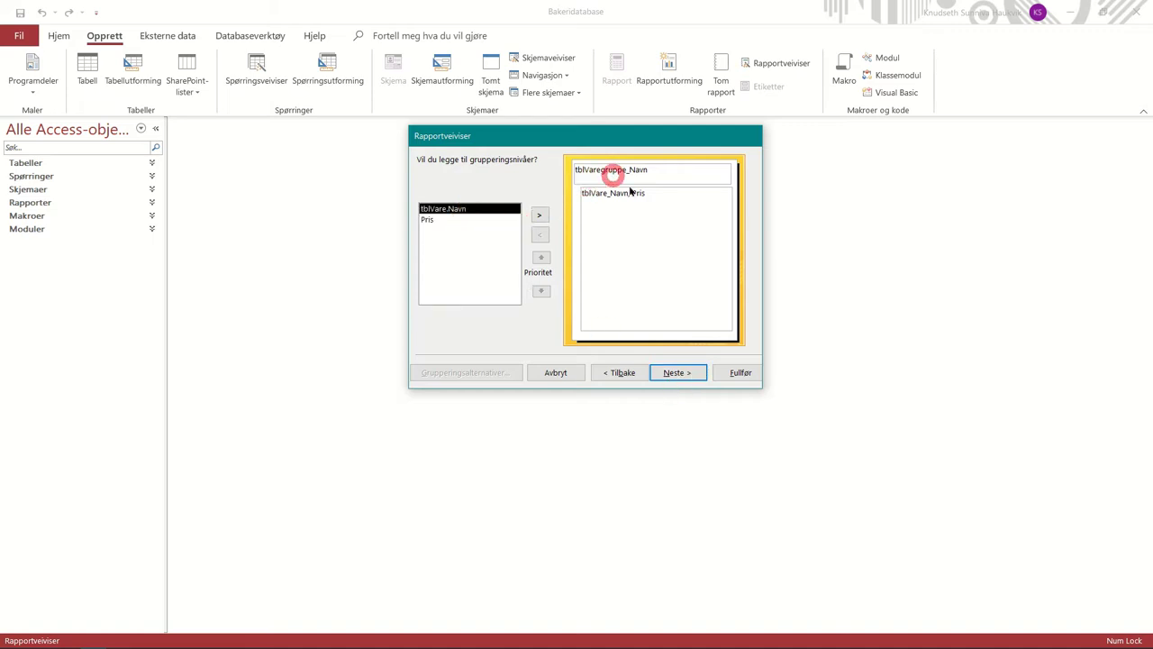
click(475, 219)
click(537, 214)
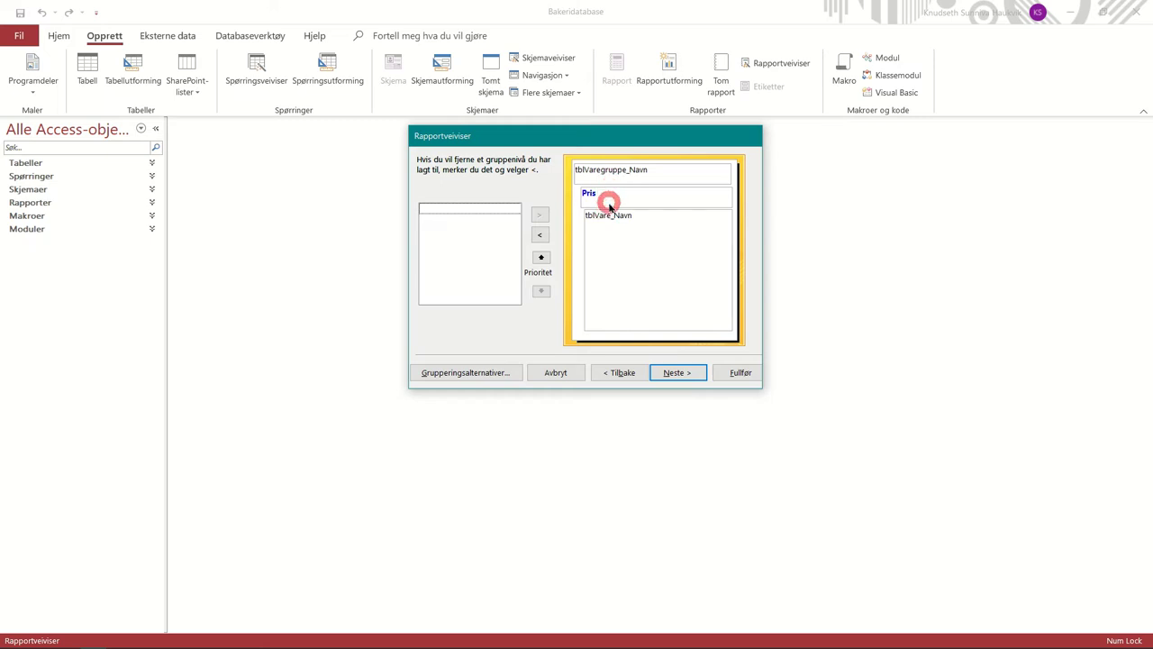
click(540, 235)
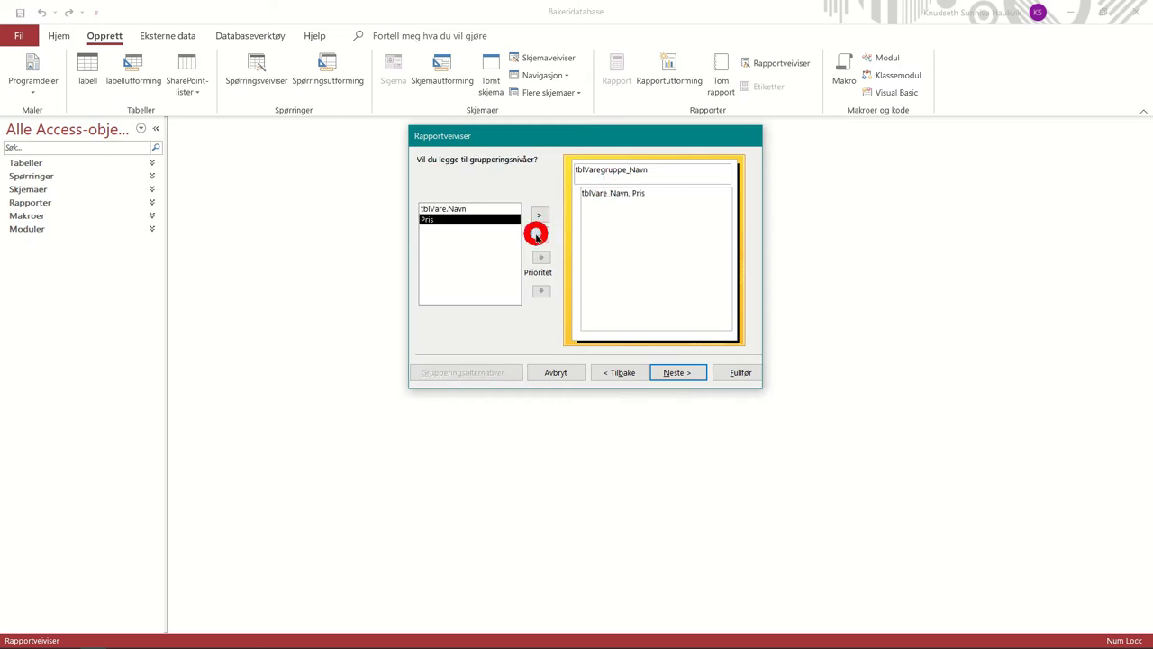
click(478, 210)
click(538, 214)
click(661, 191)
click(540, 236)
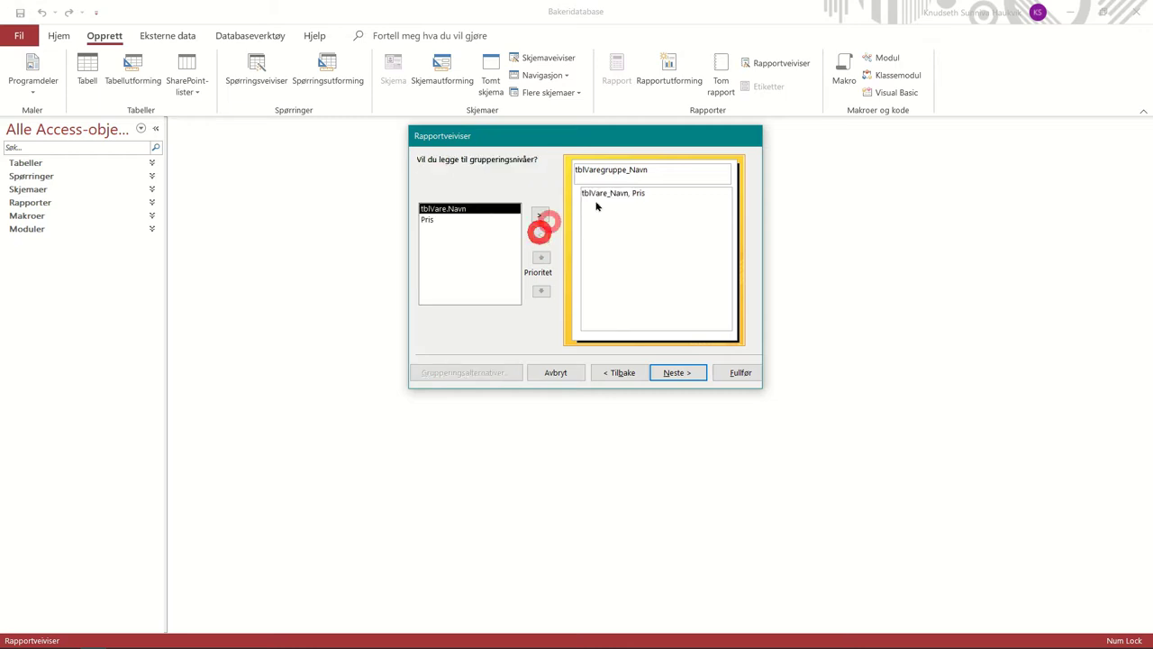
Step: Continue without extra grouping levels and sort the detail records by tblVare_Navn in ascending order
click(684, 371)
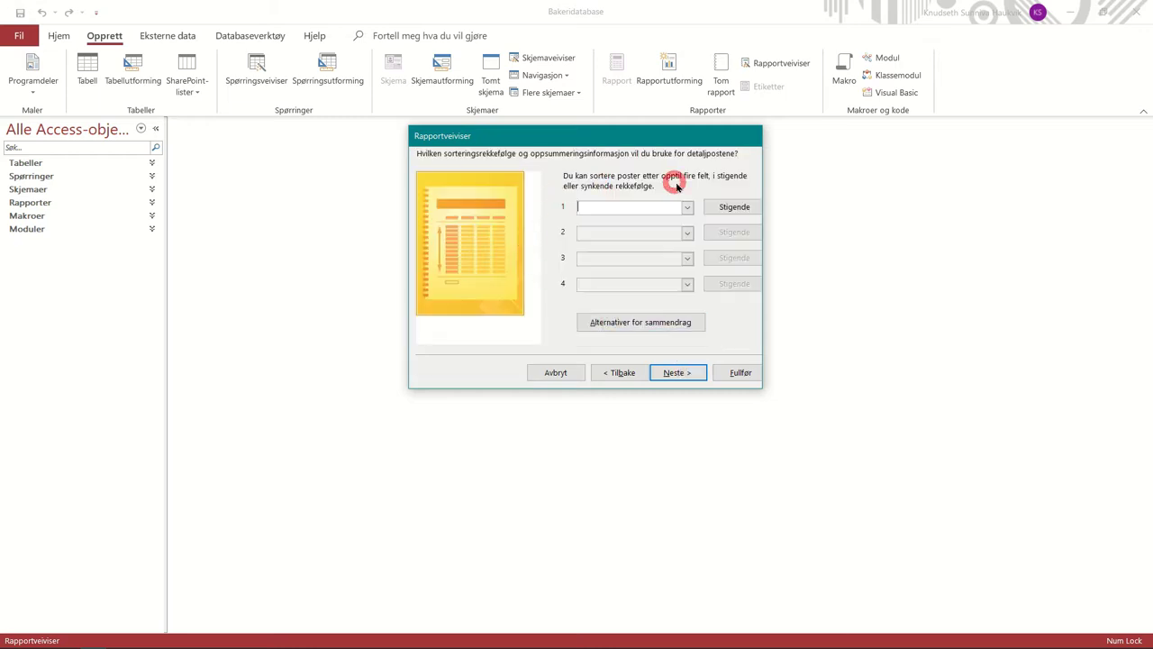
click(686, 208)
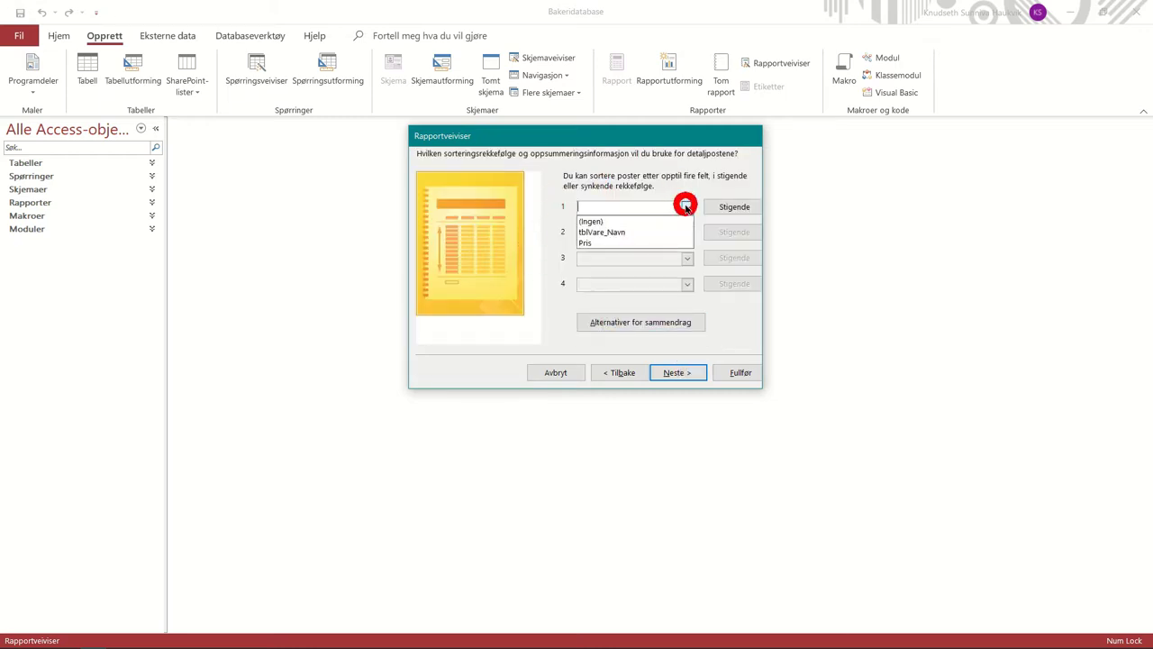
click(657, 231)
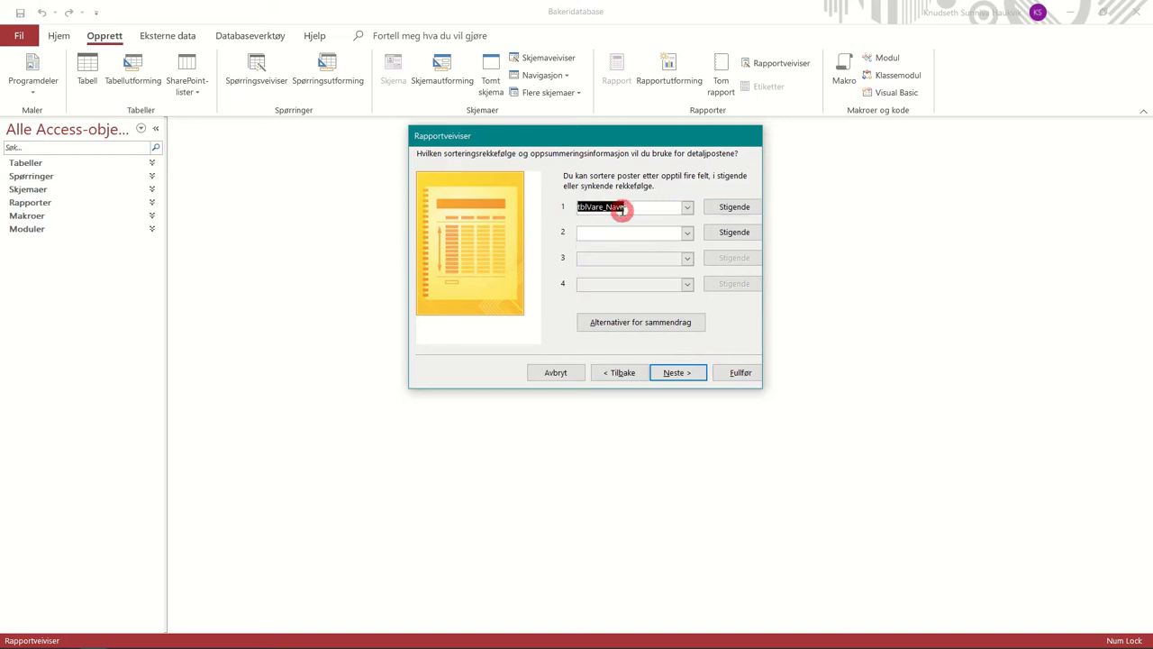
click(692, 372)
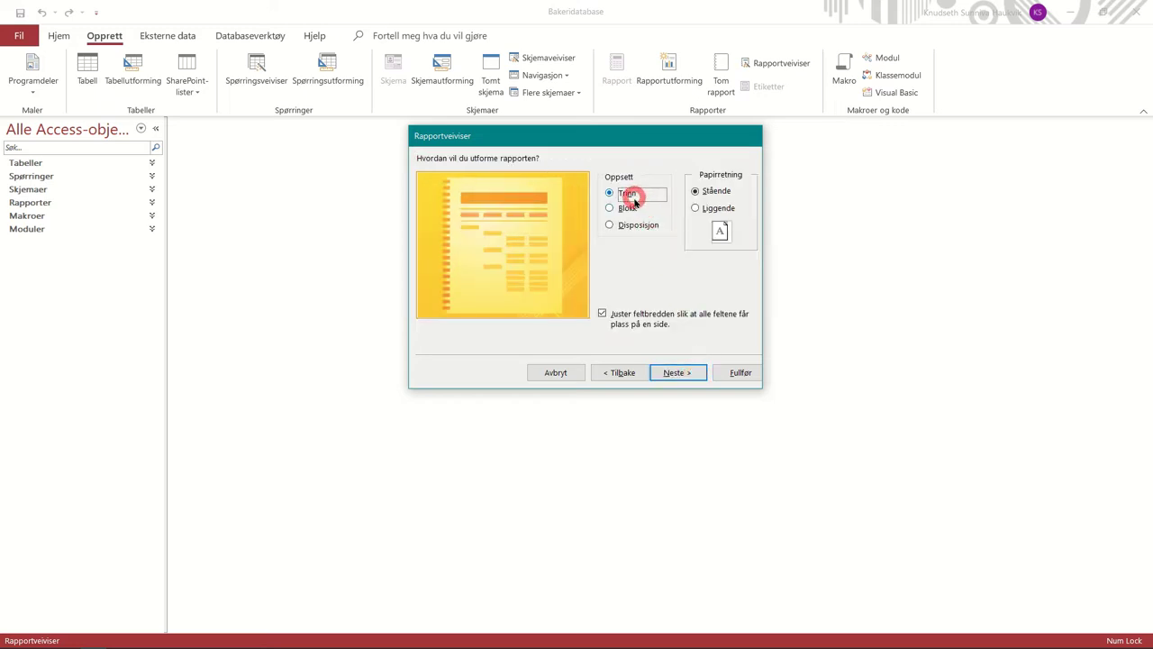
Step: Compare the Blokk and Disposisjon layouts, then choose the Trinn layout with Stående paper orientation
click(628, 207)
click(633, 226)
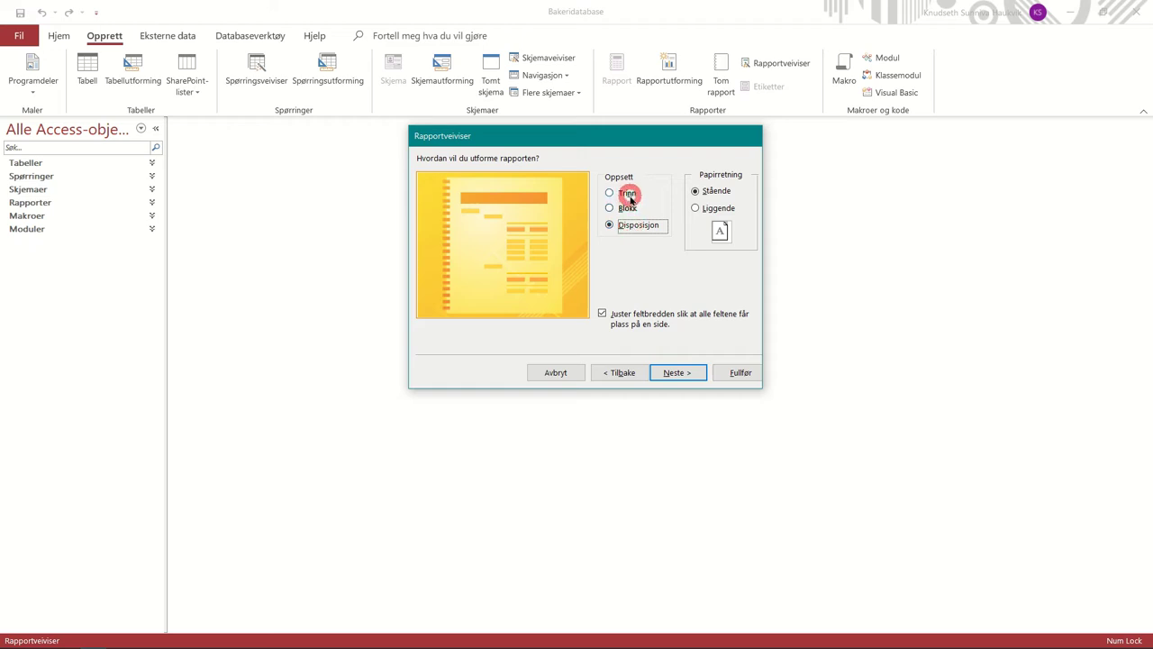
click(621, 192)
click(693, 193)
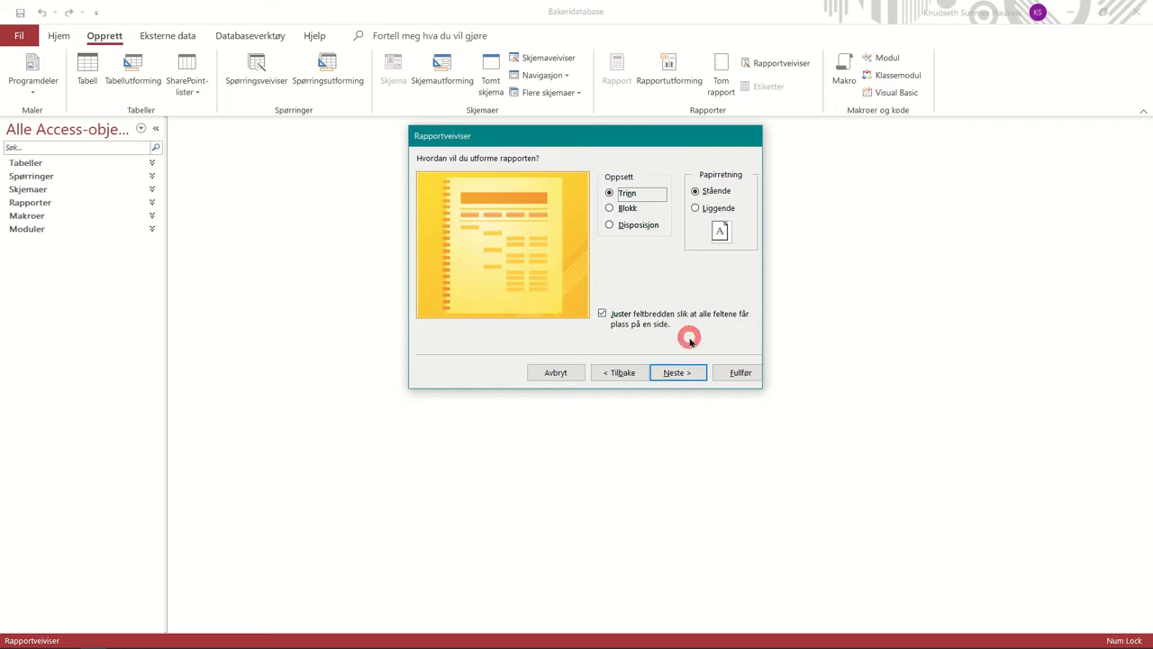
click(683, 372)
Step: Name the report rptPrisliste2 and finish the wizard with a preview of the report
drag(600, 174, 532, 174)
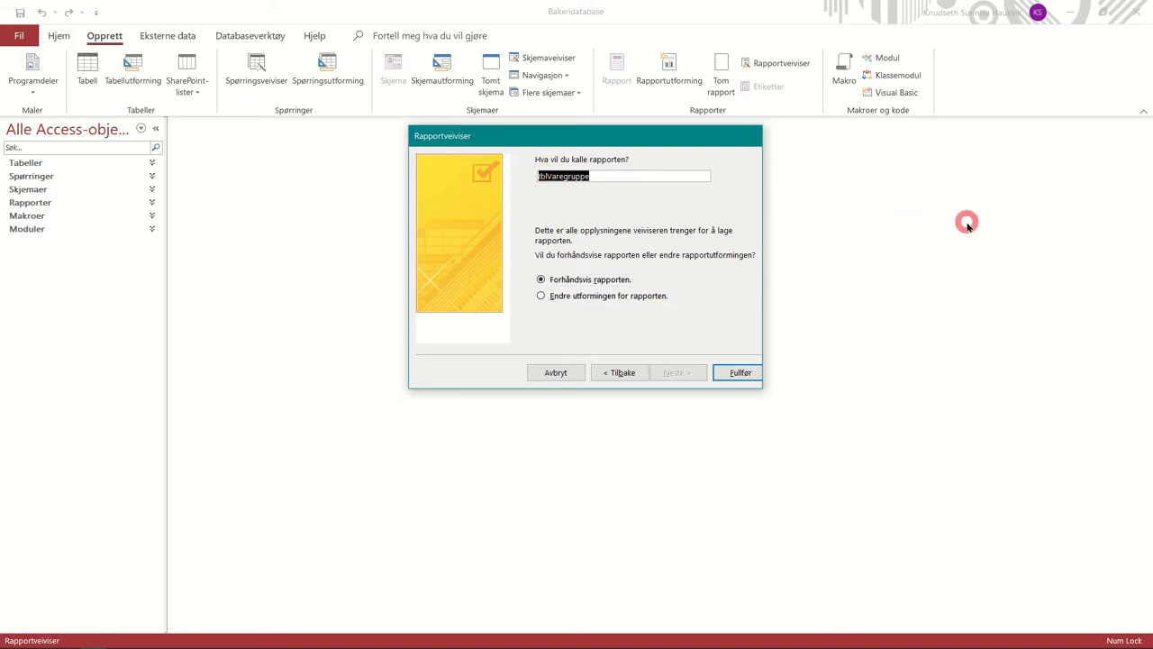
text(rptPrisliste2)
click(739, 372)
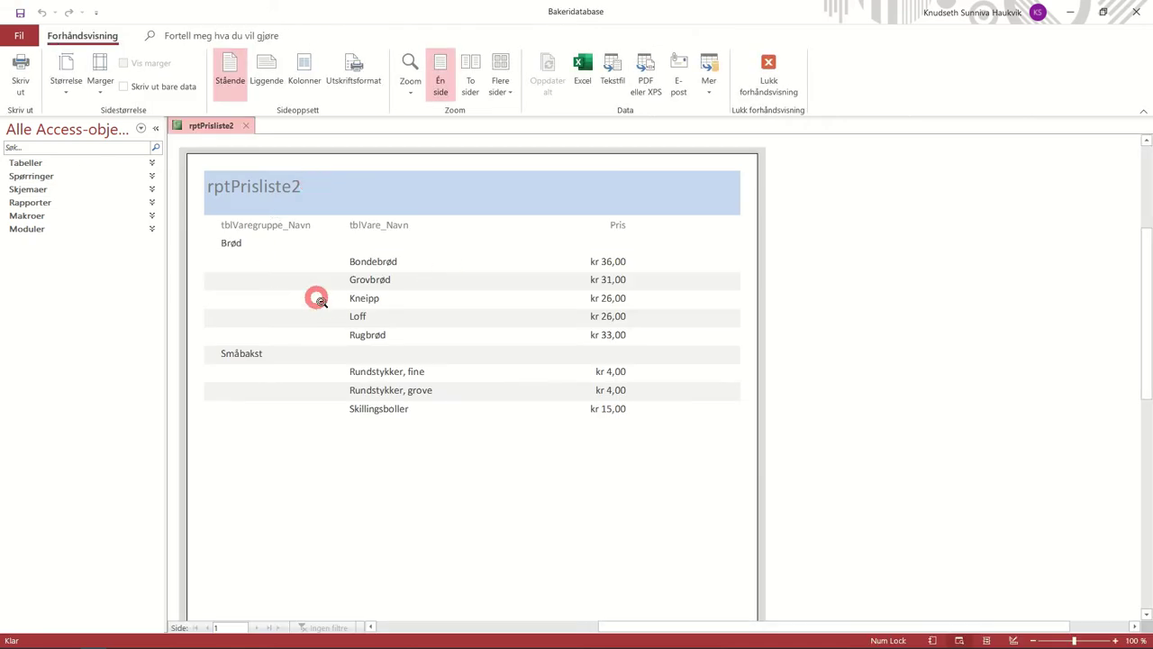
Step: Examine the report preview, checking the title, column headings and the goods grouped by product group
scroll(316, 300, down, 1)
scroll(317, 296, up, 1)
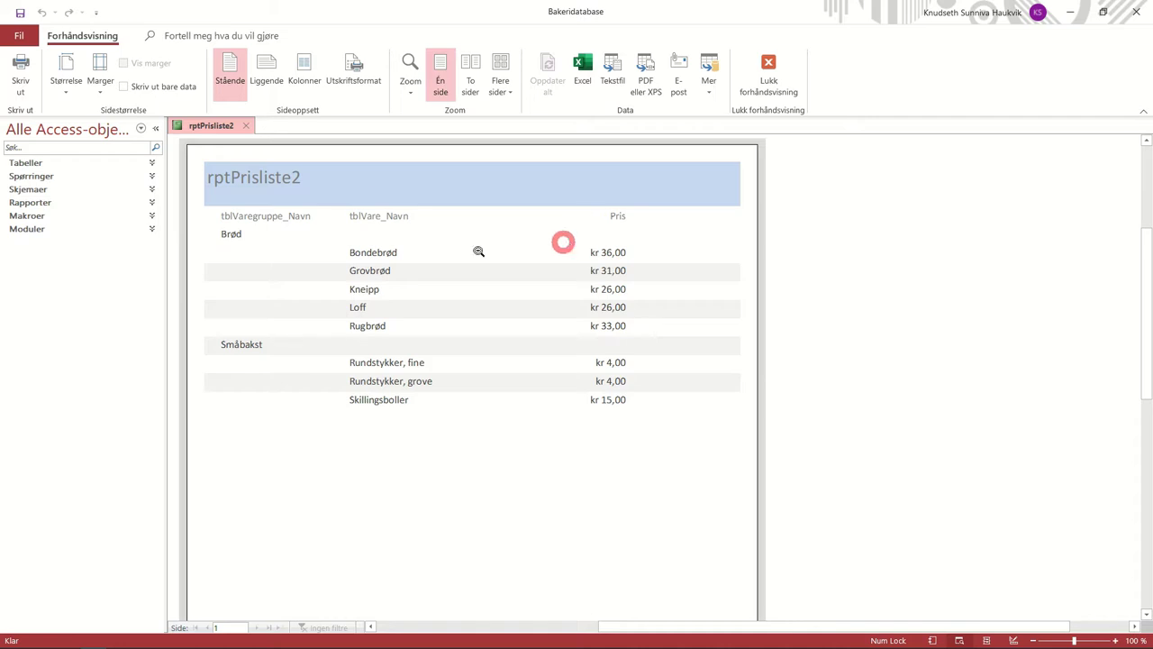
scroll(300, 221, down, 3)
scroll(322, 326, up, 4)
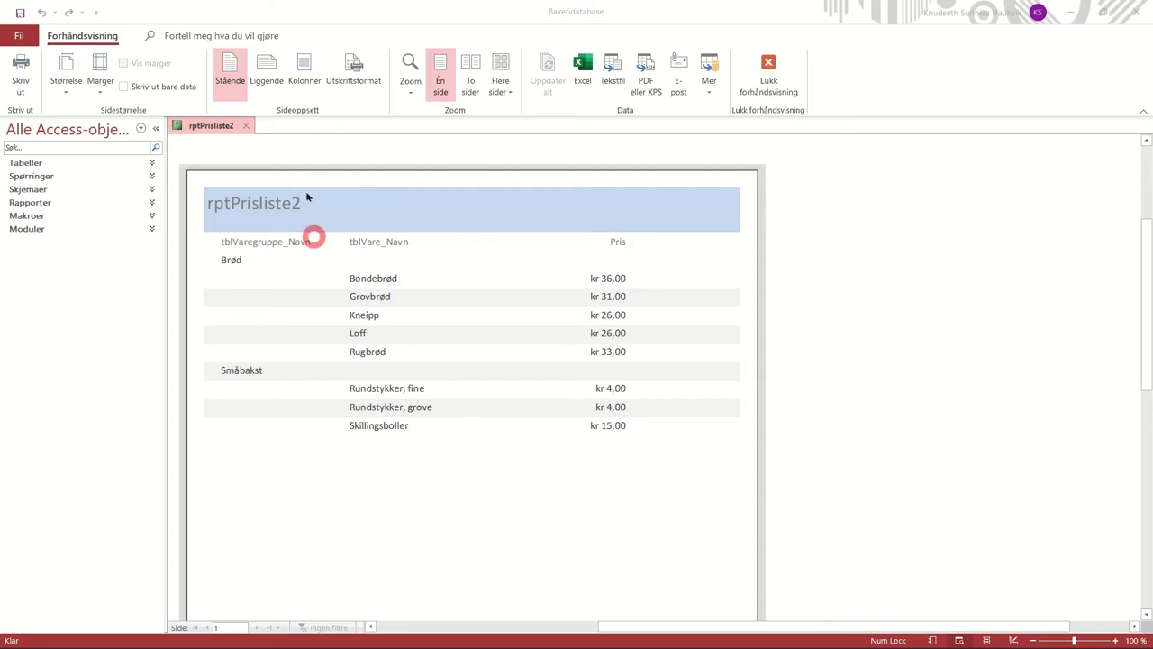
click(224, 144)
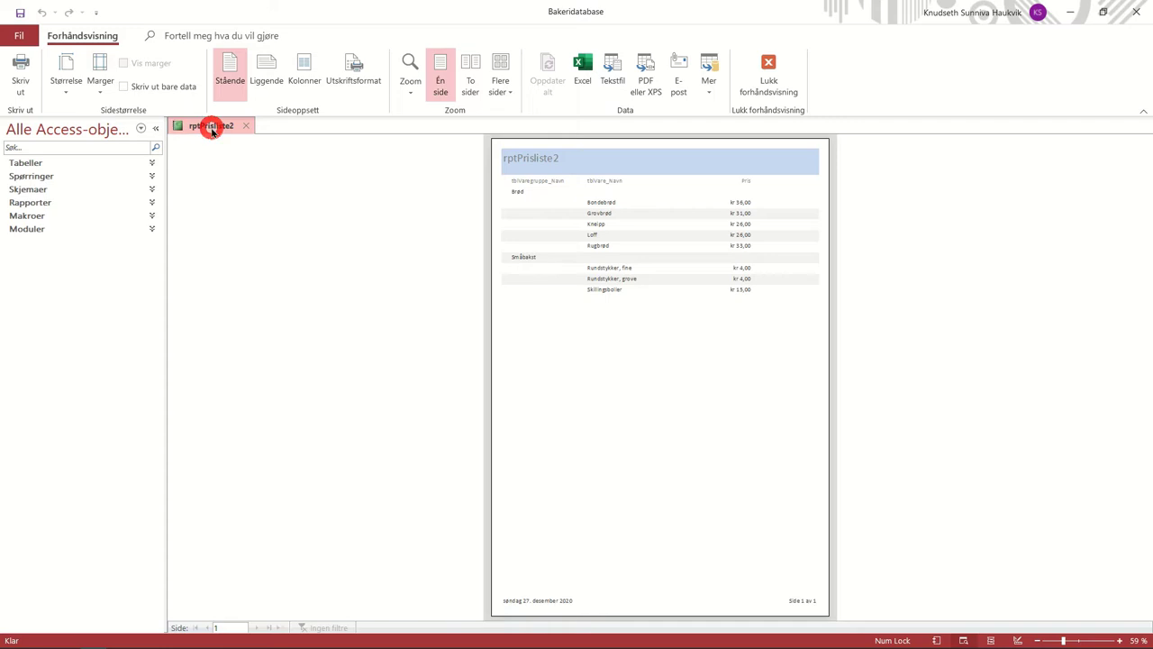
click(239, 94)
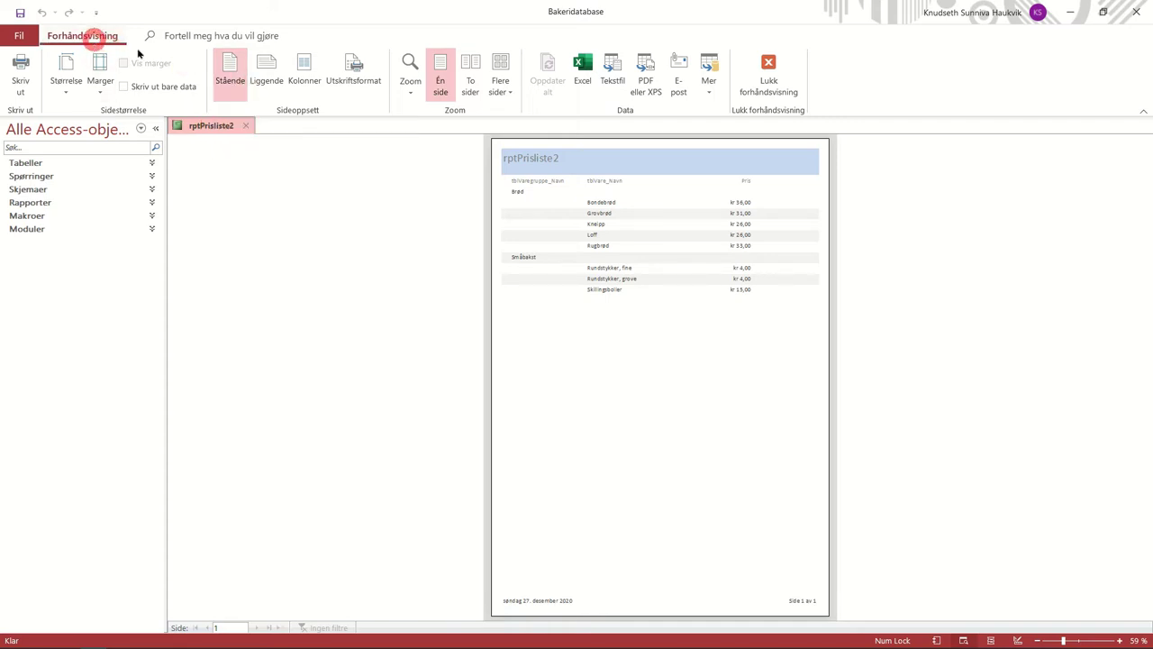
Step: Switch the report to design view and change the title label in the report header to Prisliste
click(1018, 636)
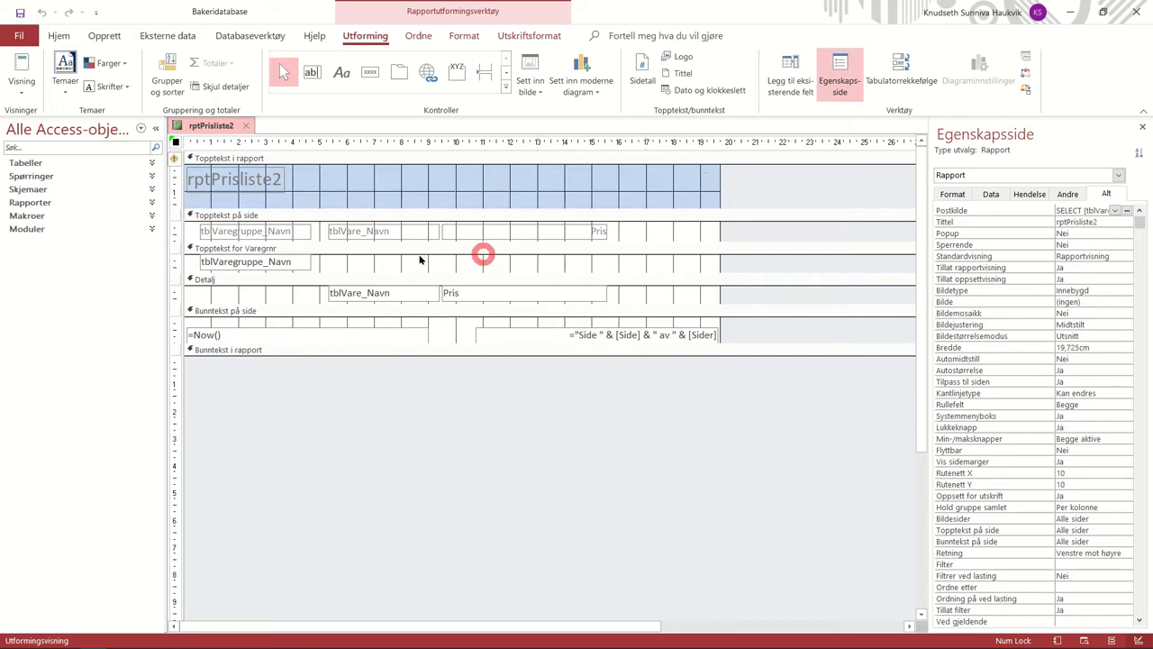
click(236, 185)
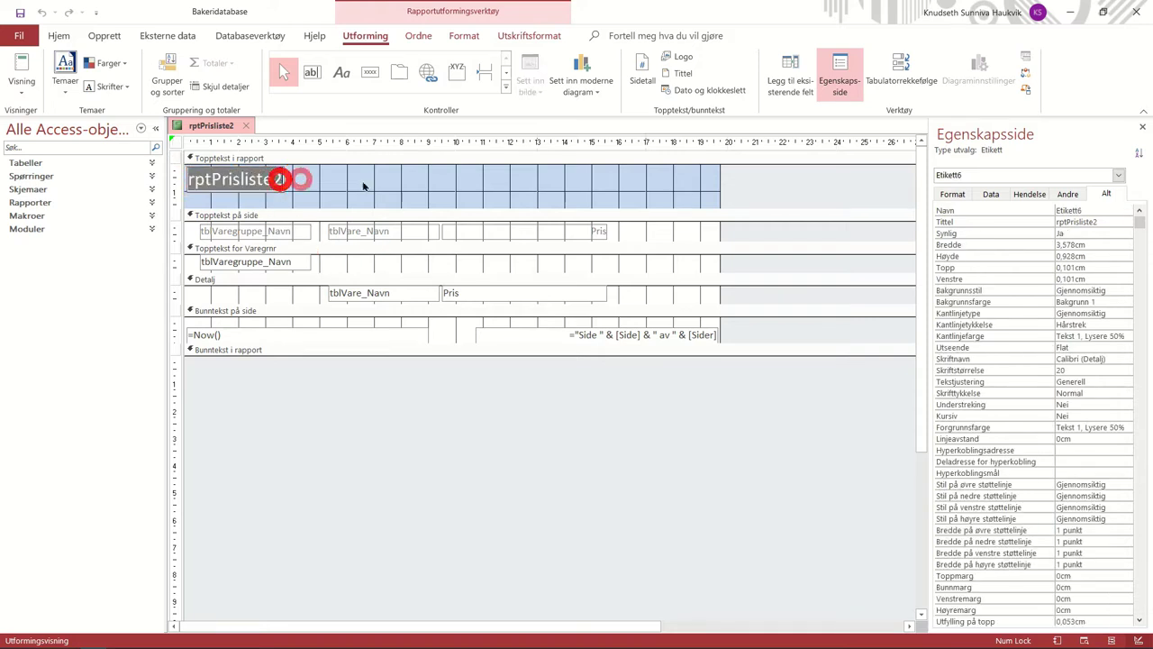
text(PR)
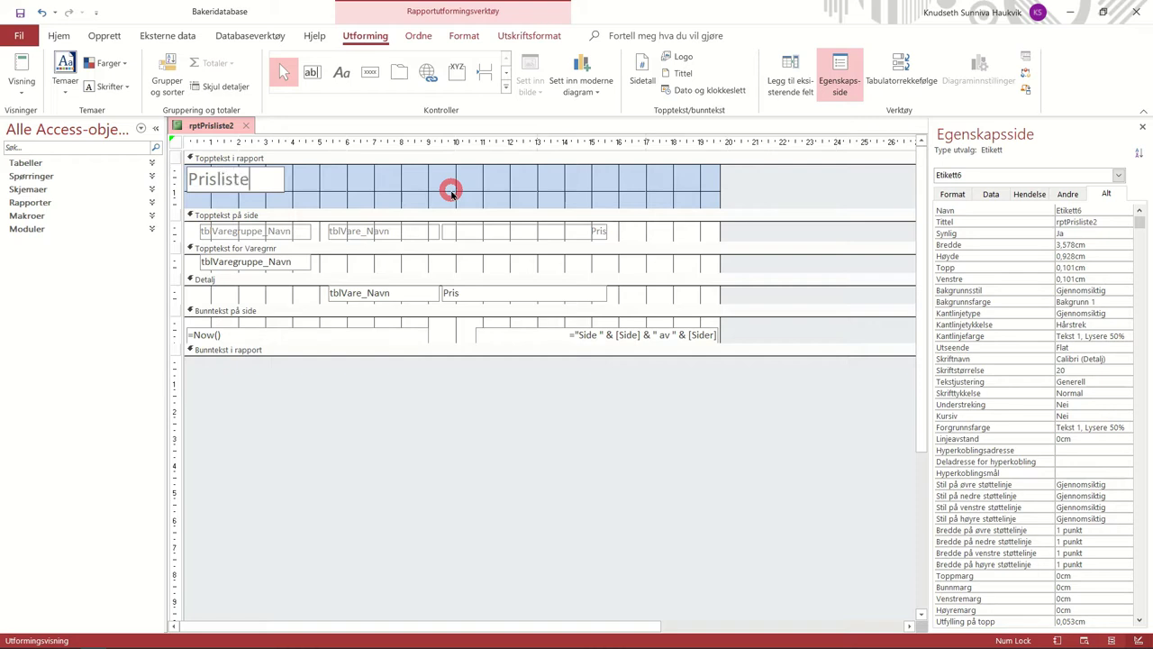
Step: Rename the first two column headings in the page header to Varegruppe and Navn
click(292, 230)
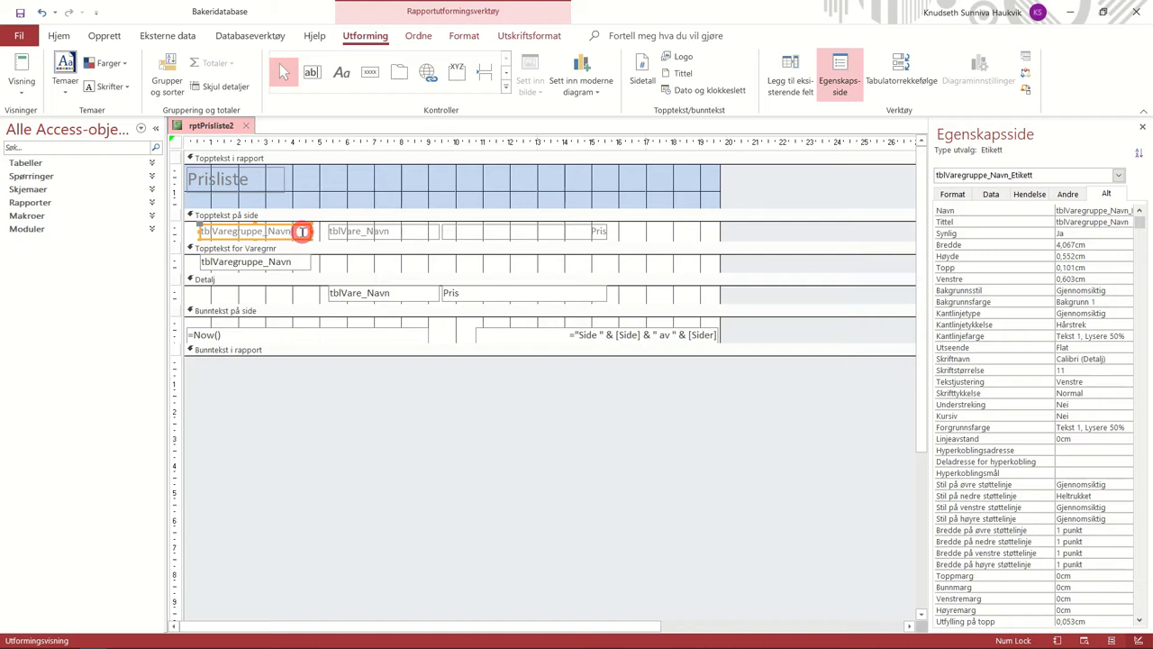
drag(302, 231, 191, 228)
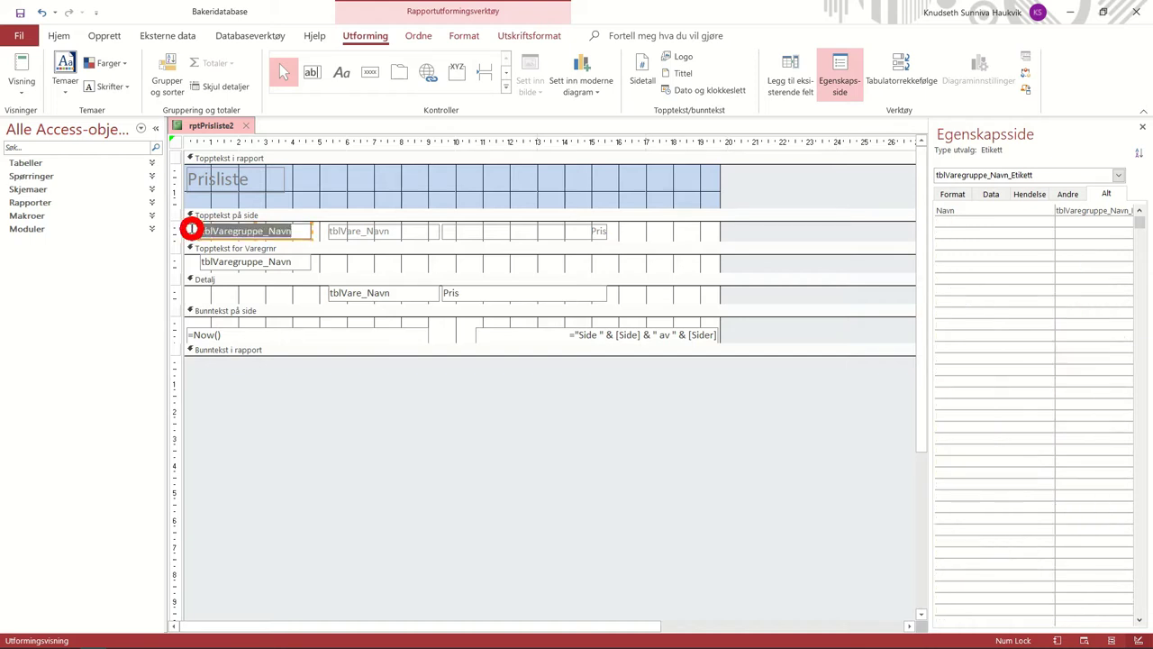
text(V<re)
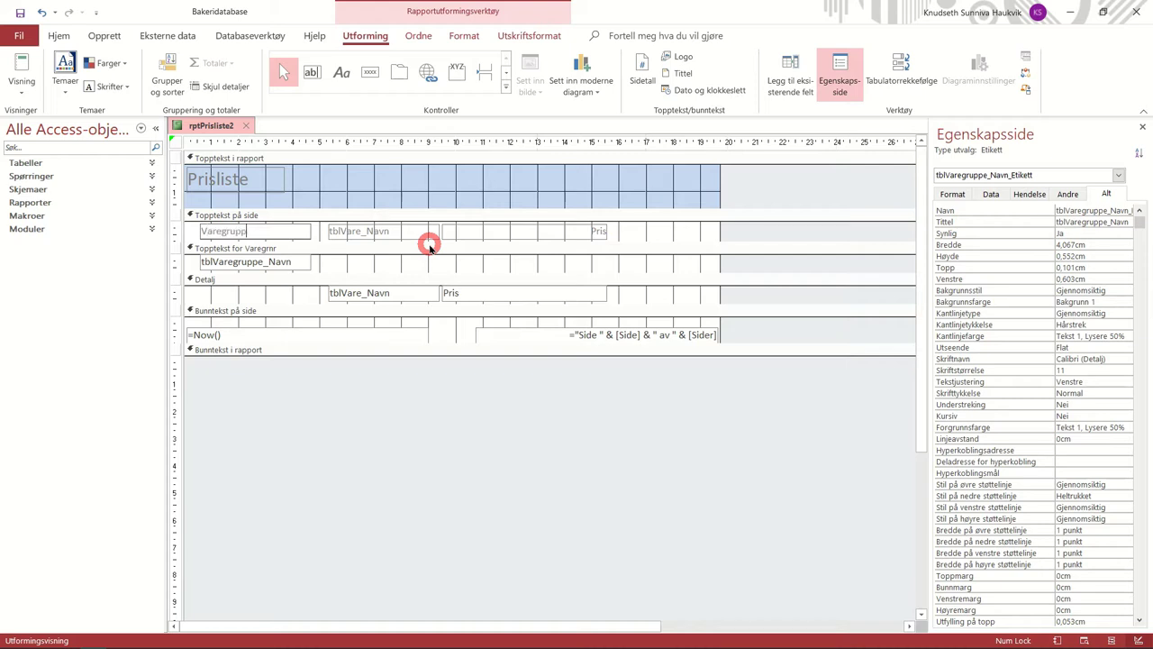
click(405, 232)
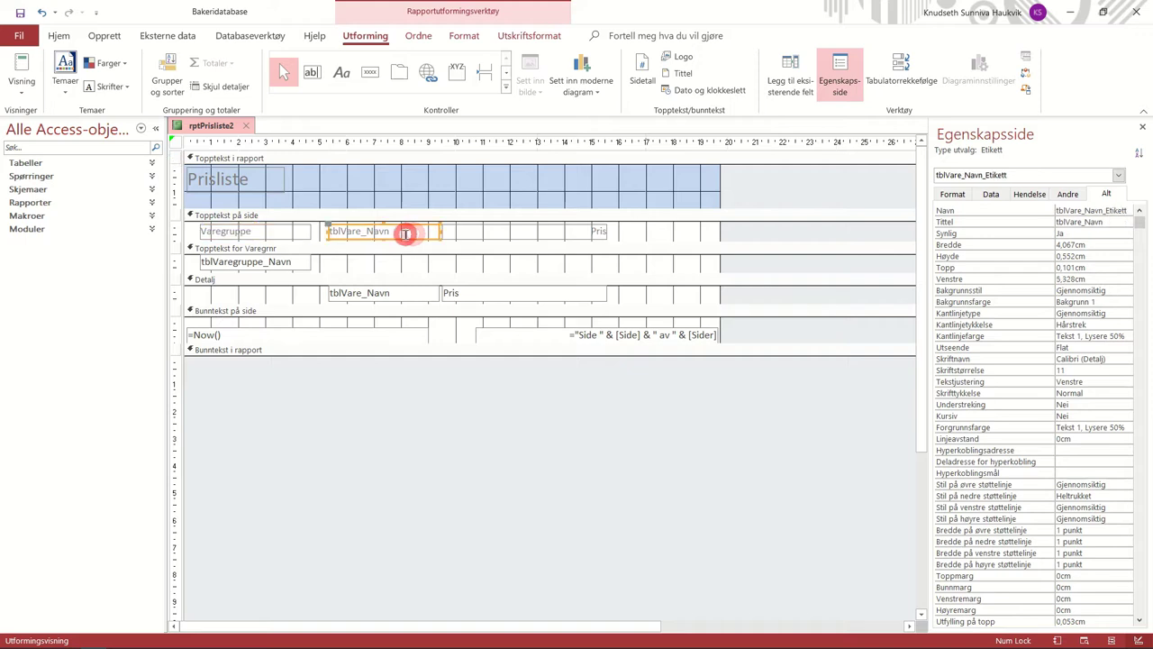
drag(405, 232, 329, 237)
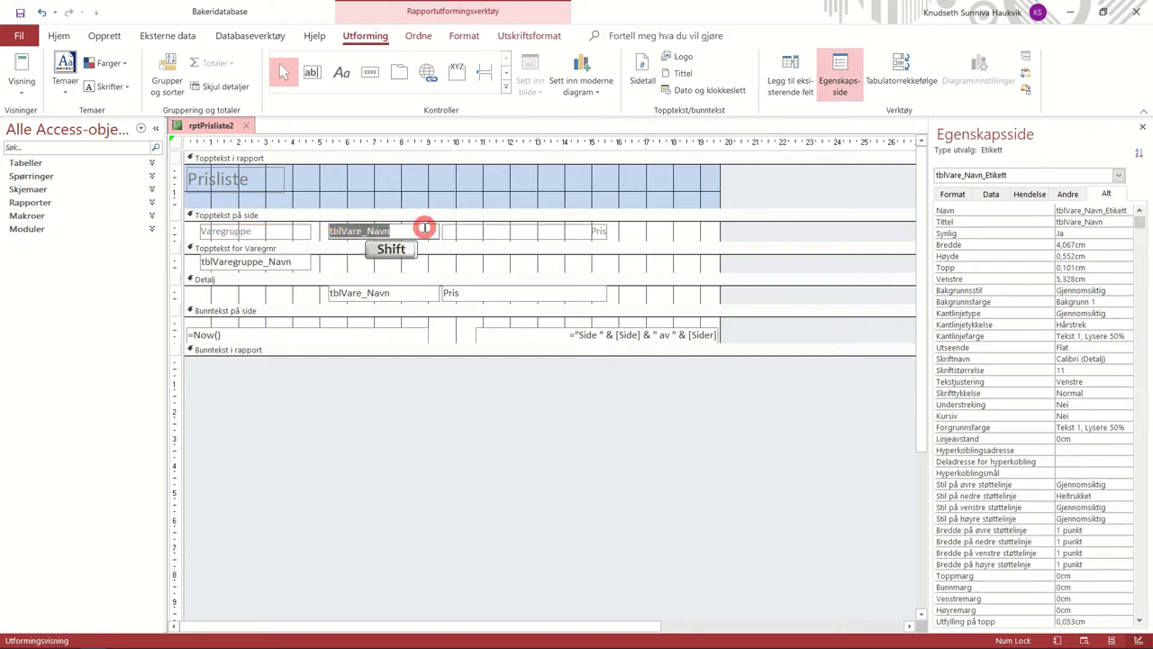
text(NAvn)
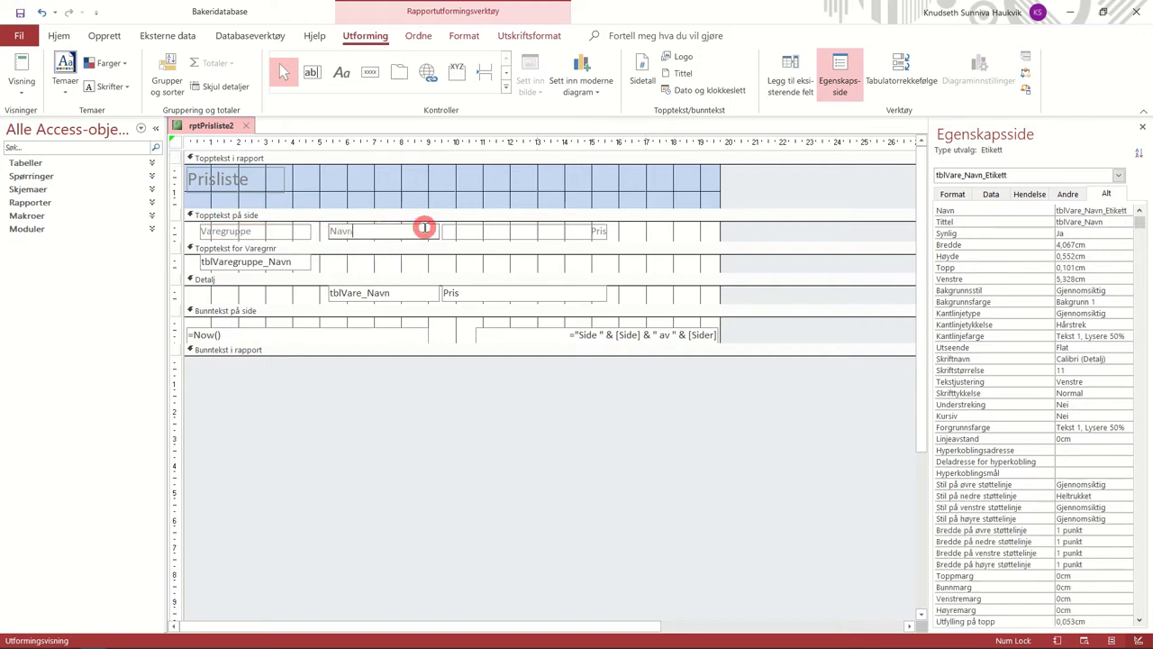
click(478, 262)
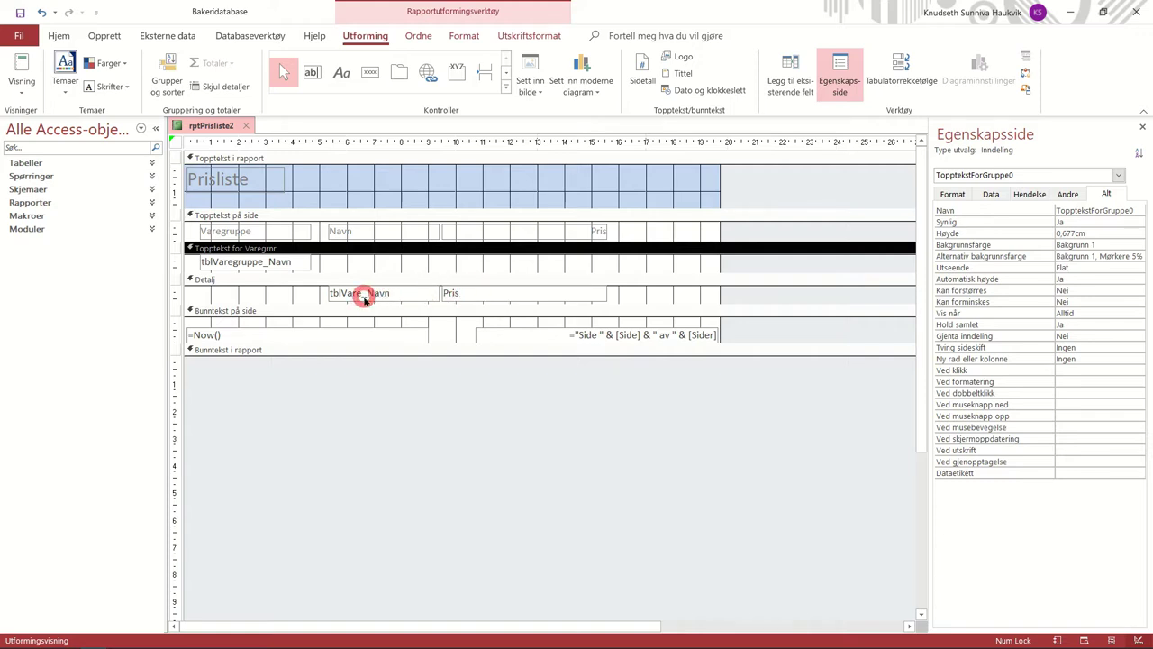
Step: Check the title and renamed headings in report view, and return to design view
click(23, 83)
click(47, 115)
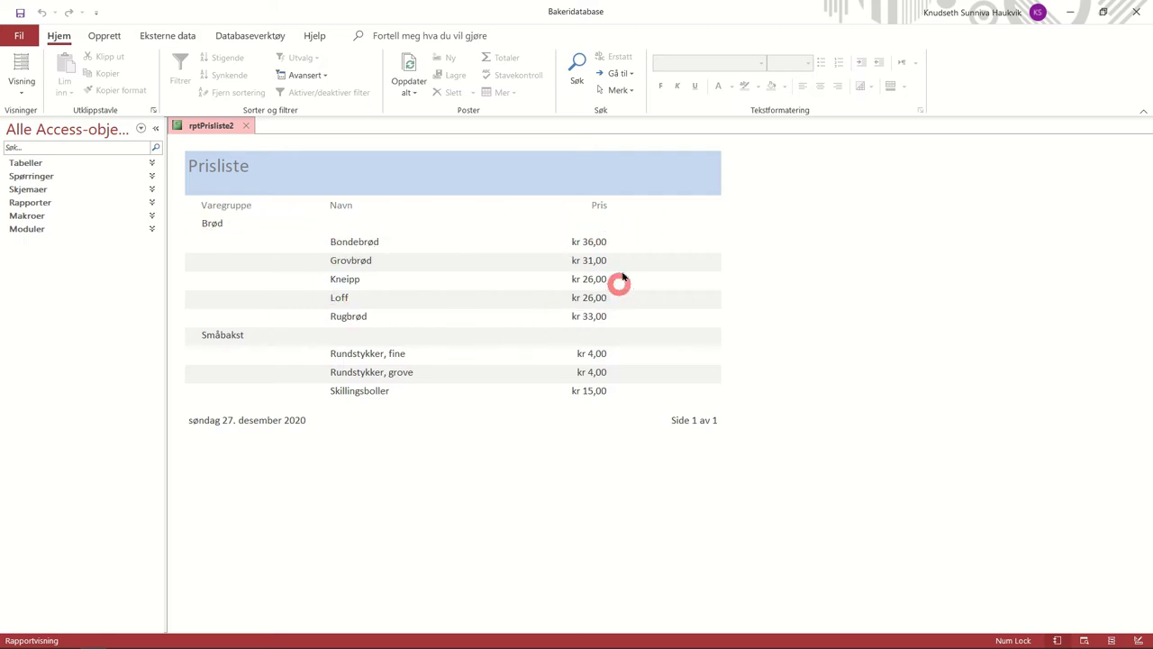
click(22, 87)
click(59, 221)
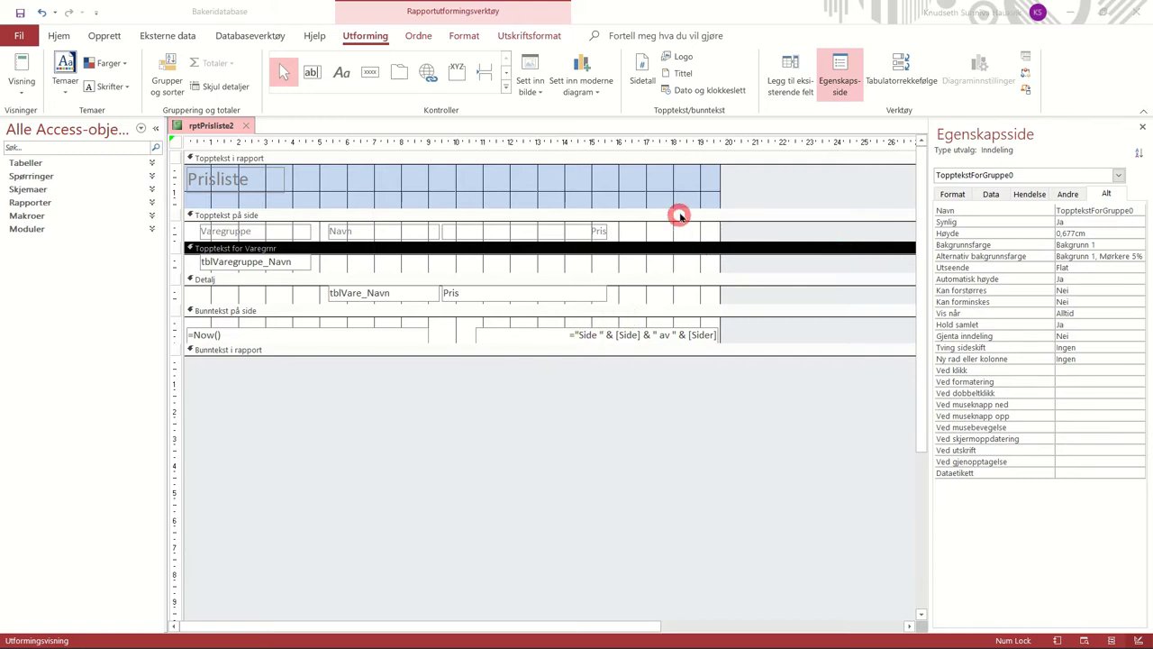
Step: Shorten the page number box in the page footer to the end of the Pris column and narrow the report to match
click(716, 200)
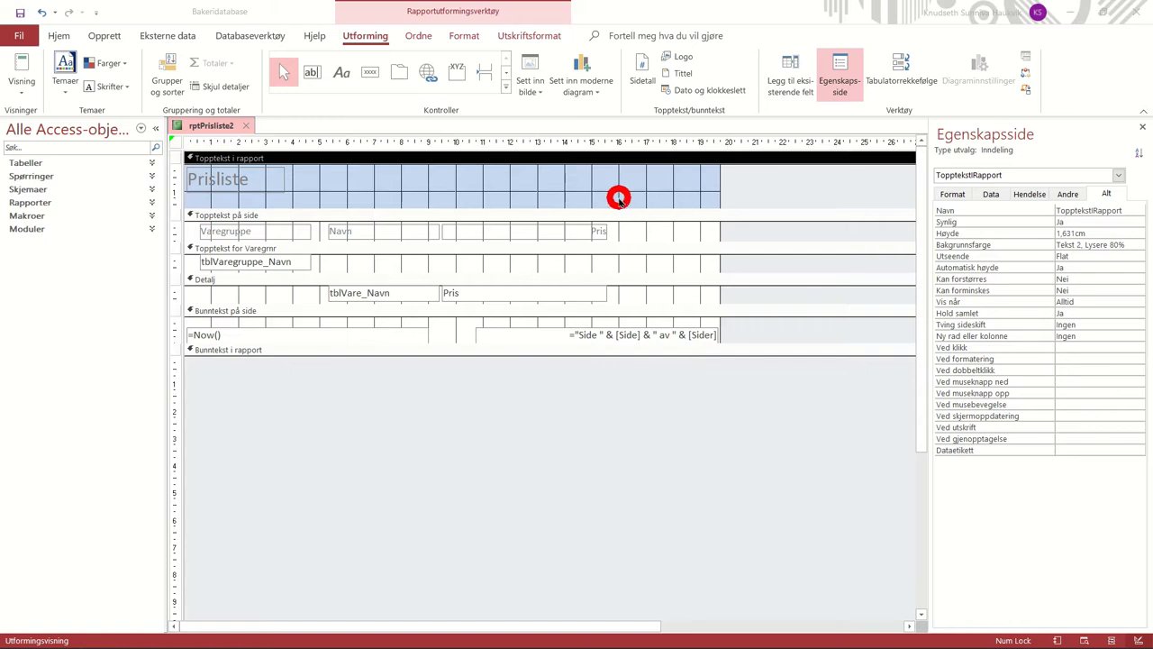
click(722, 189)
drag(720, 189, 612, 193)
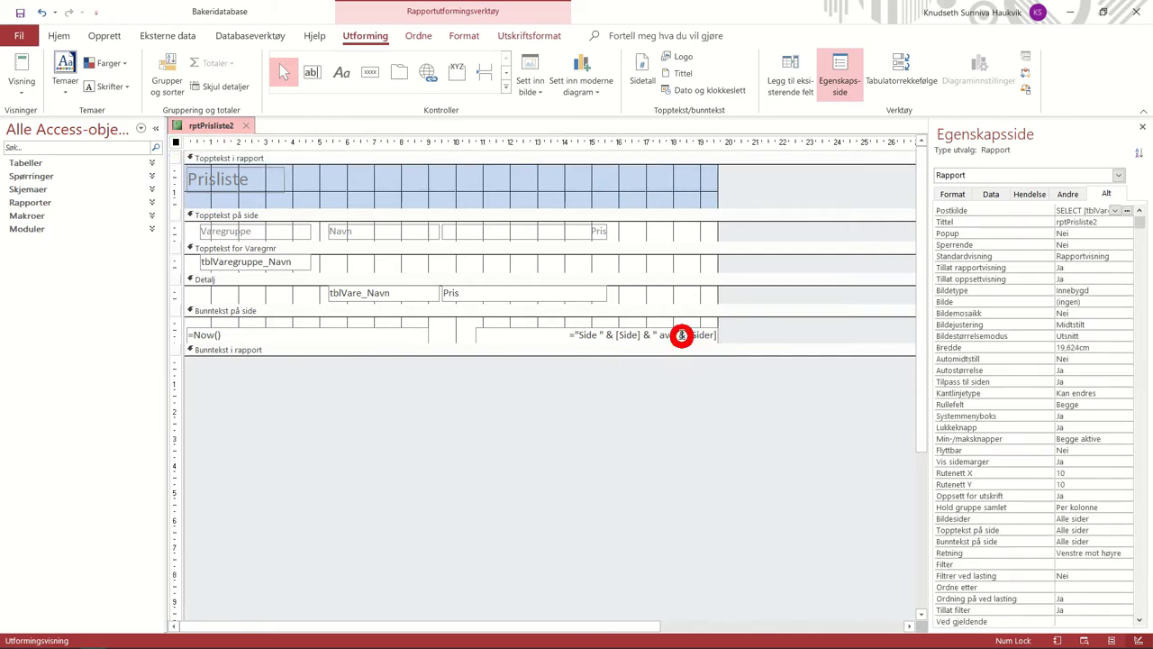
click(682, 335)
drag(709, 335, 607, 334)
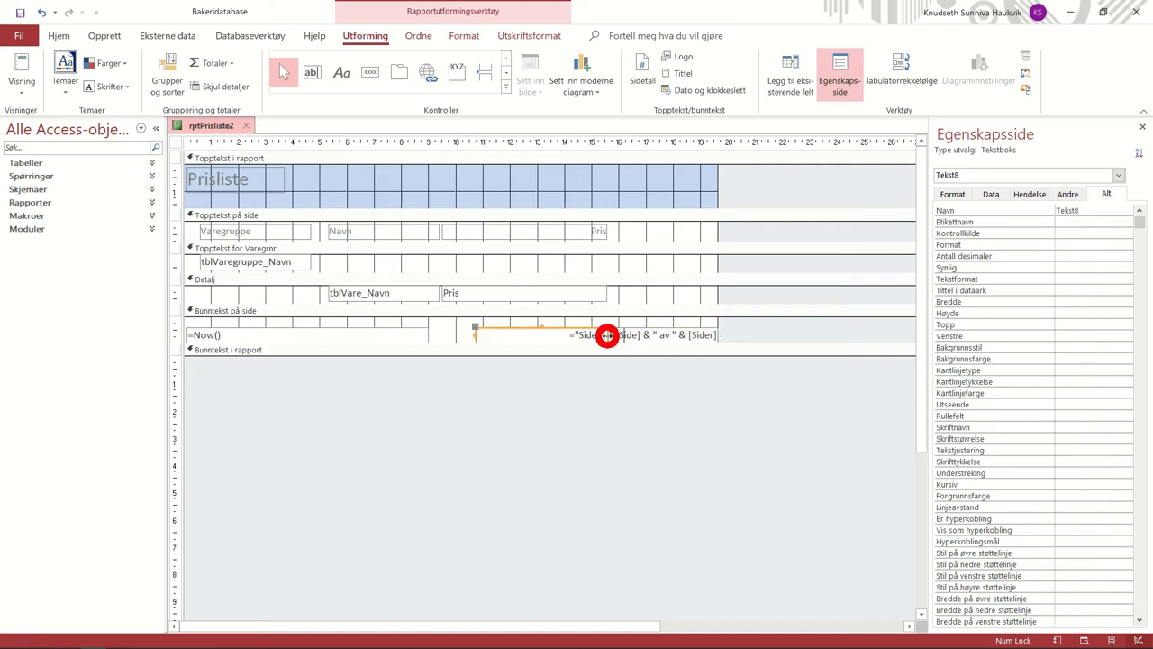
drag(717, 268, 620, 267)
click(21, 72)
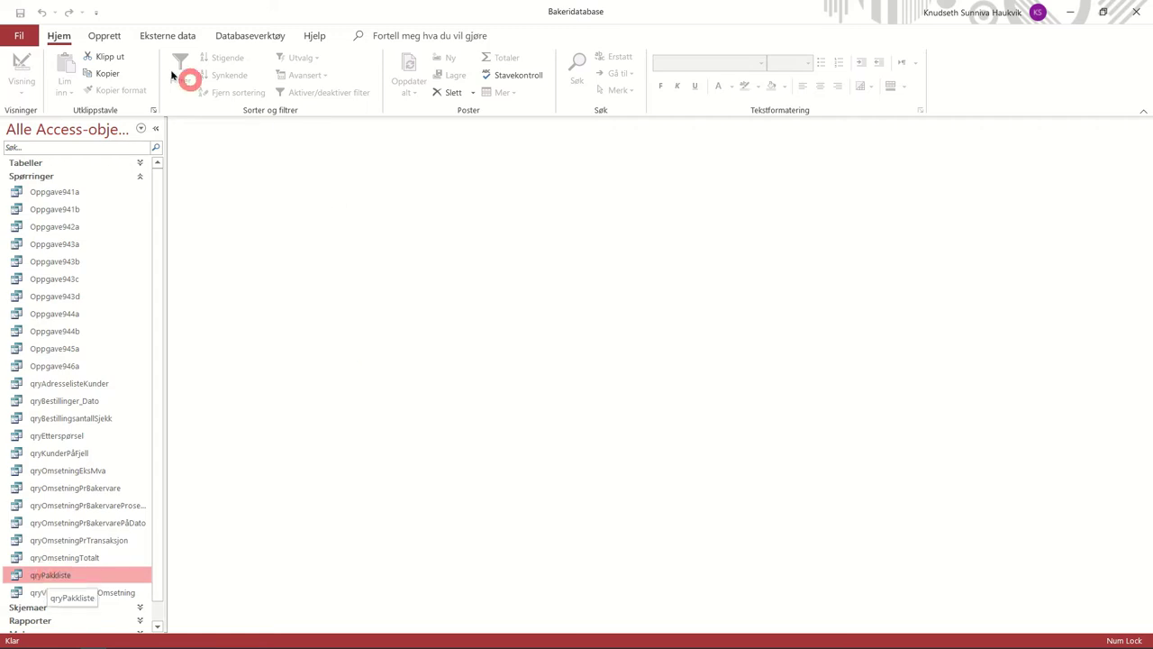
Step: Create a blank report in design view, set its record source to qryPakkliste, and show the list of available fields
click(101, 36)
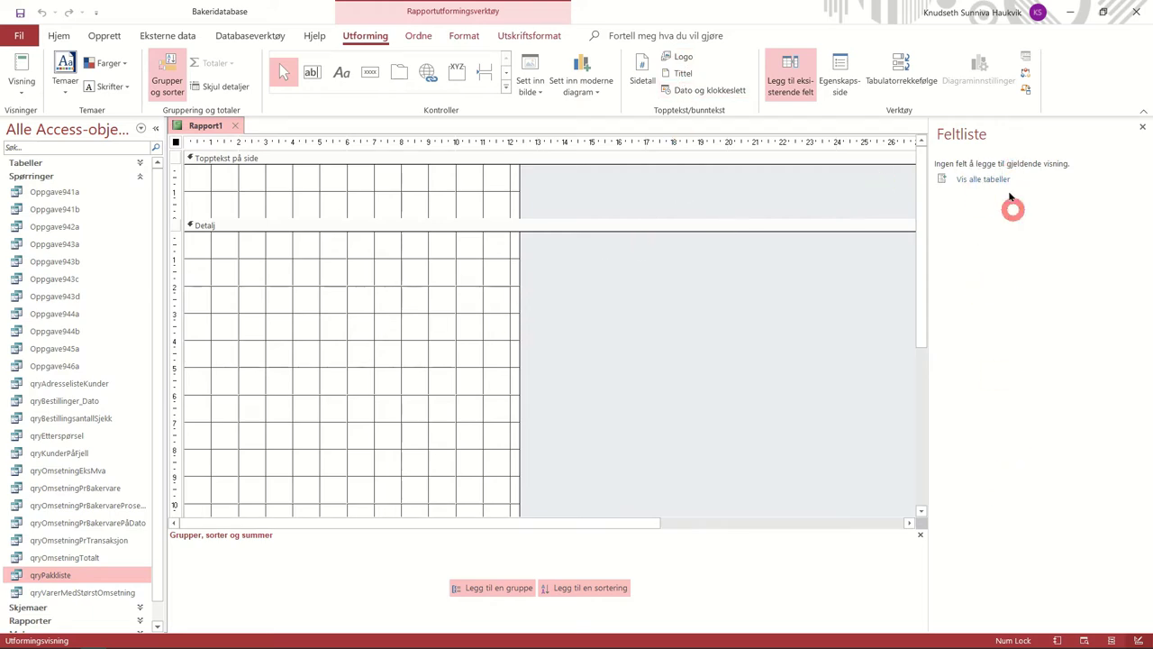
click(840, 71)
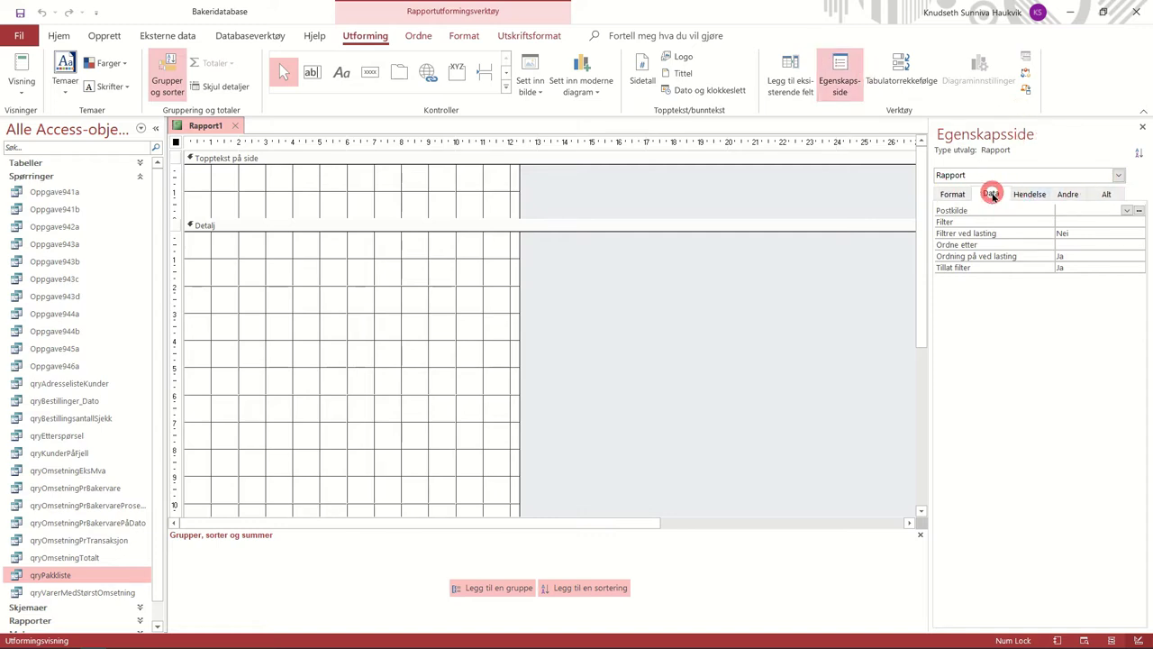
click(1127, 210)
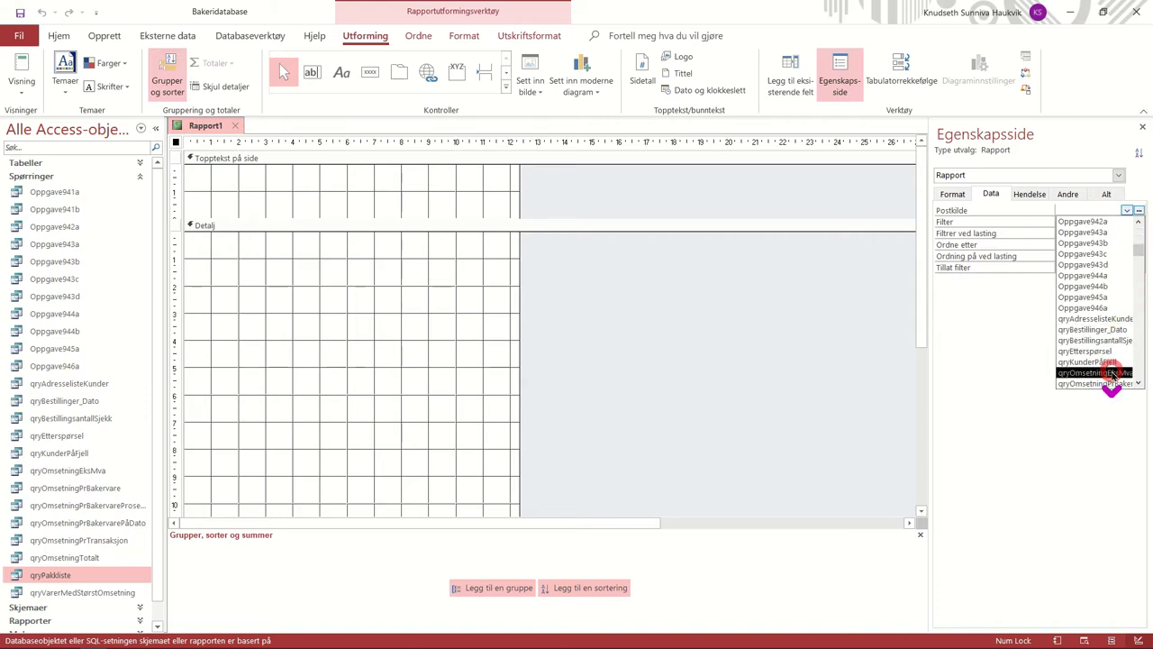
scroll(1115, 374, down, 3)
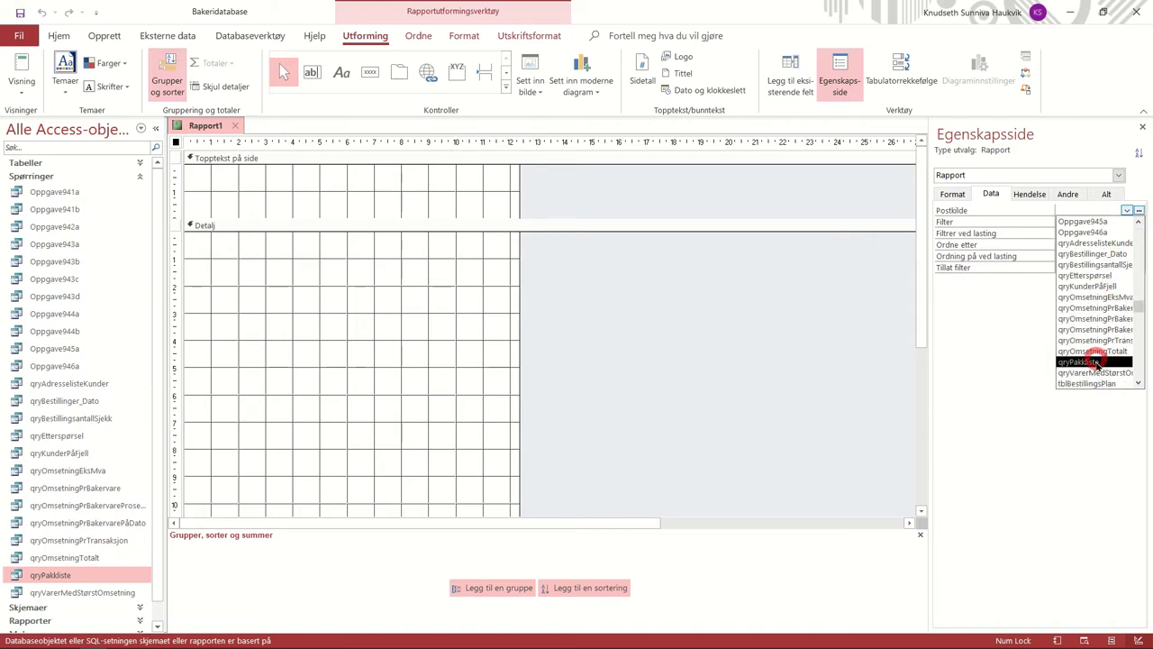
click(1098, 361)
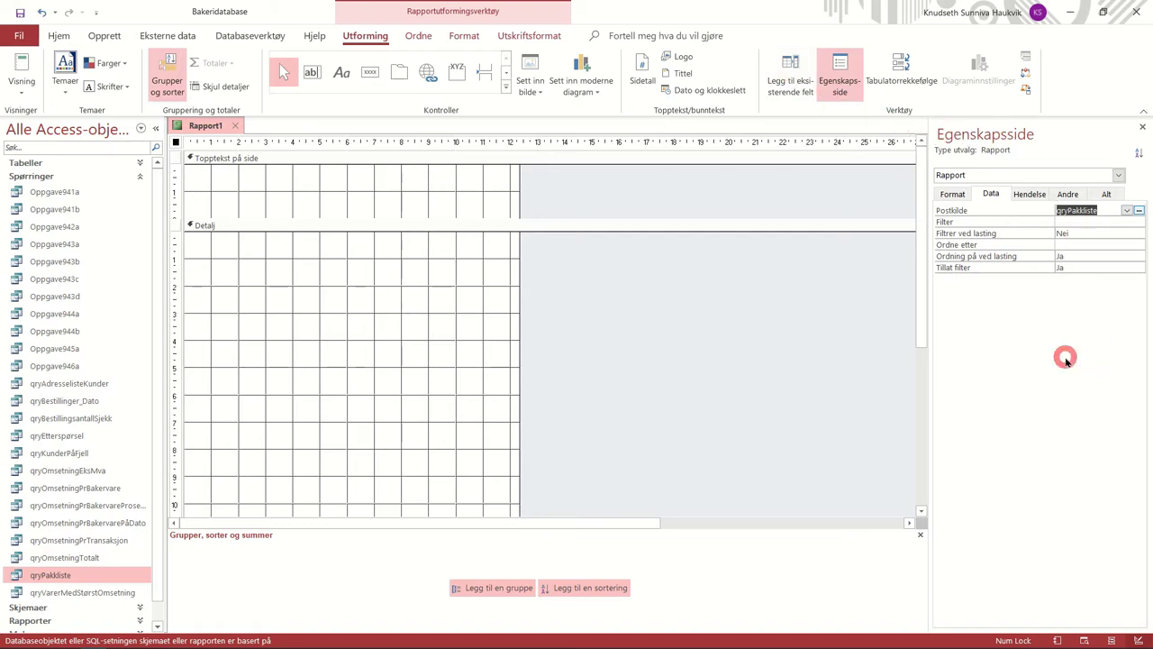
click(796, 74)
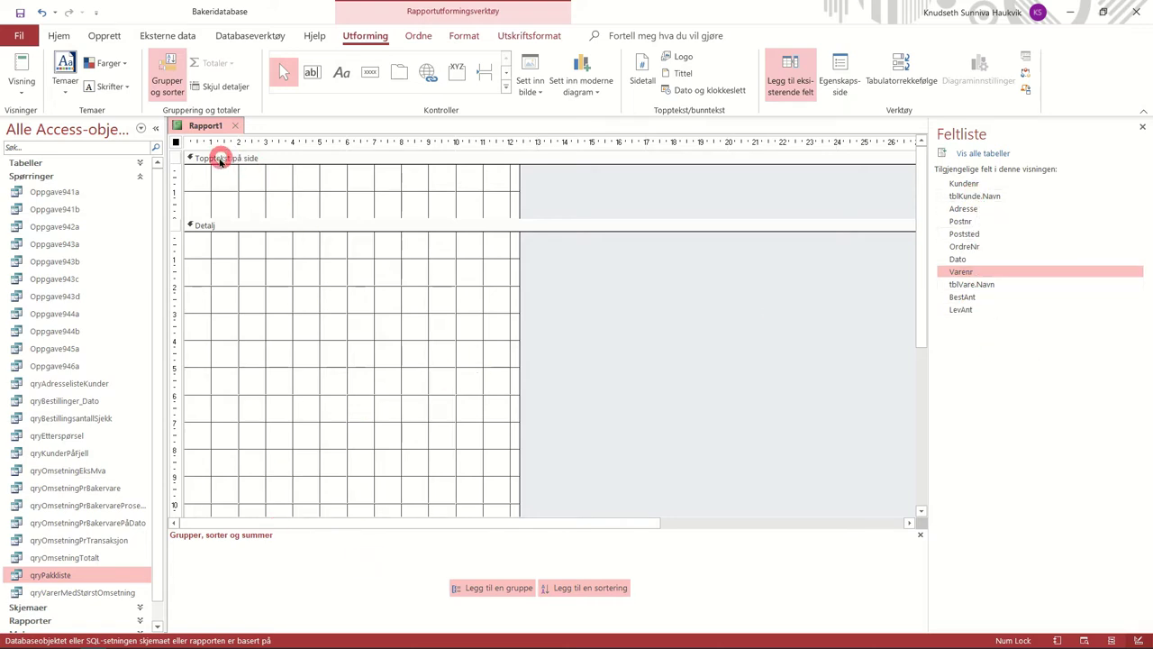
Step: Group the report by Kundenr and give the group a footer section
scroll(229, 270, down, 3)
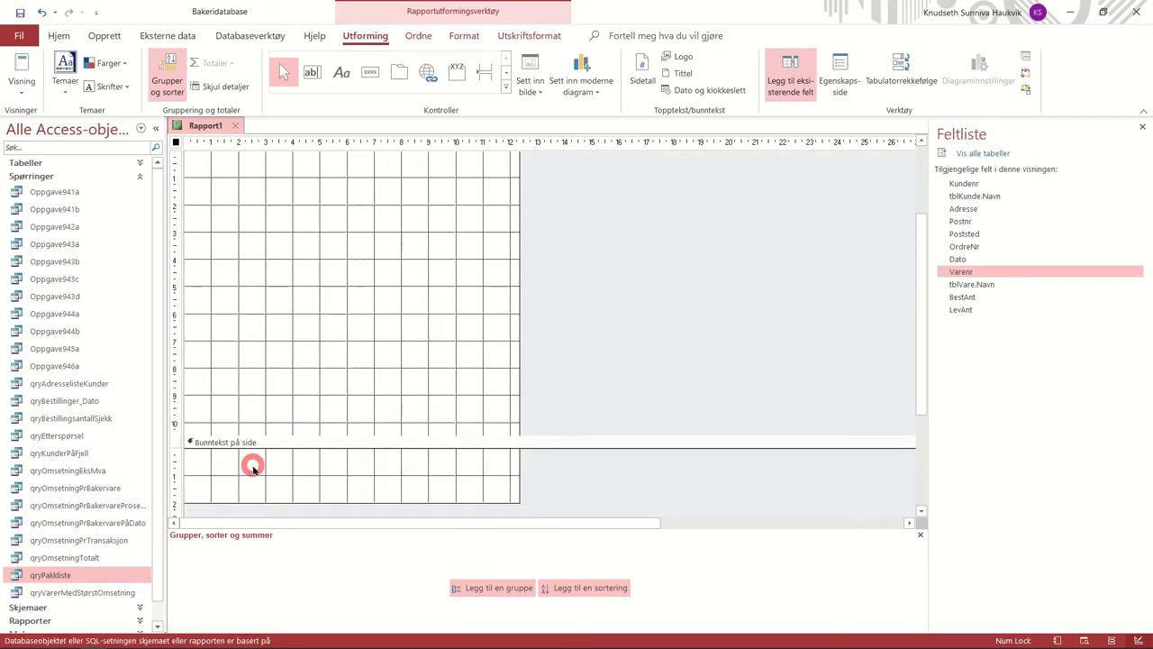
scroll(253, 467, up, 3)
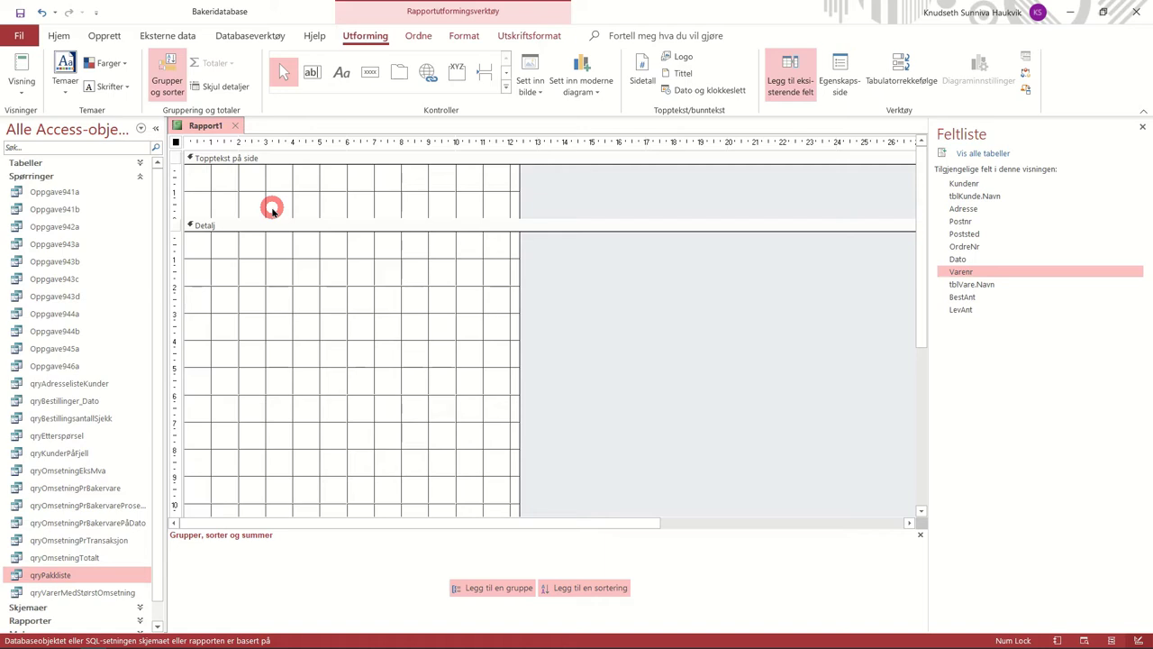
click(160, 72)
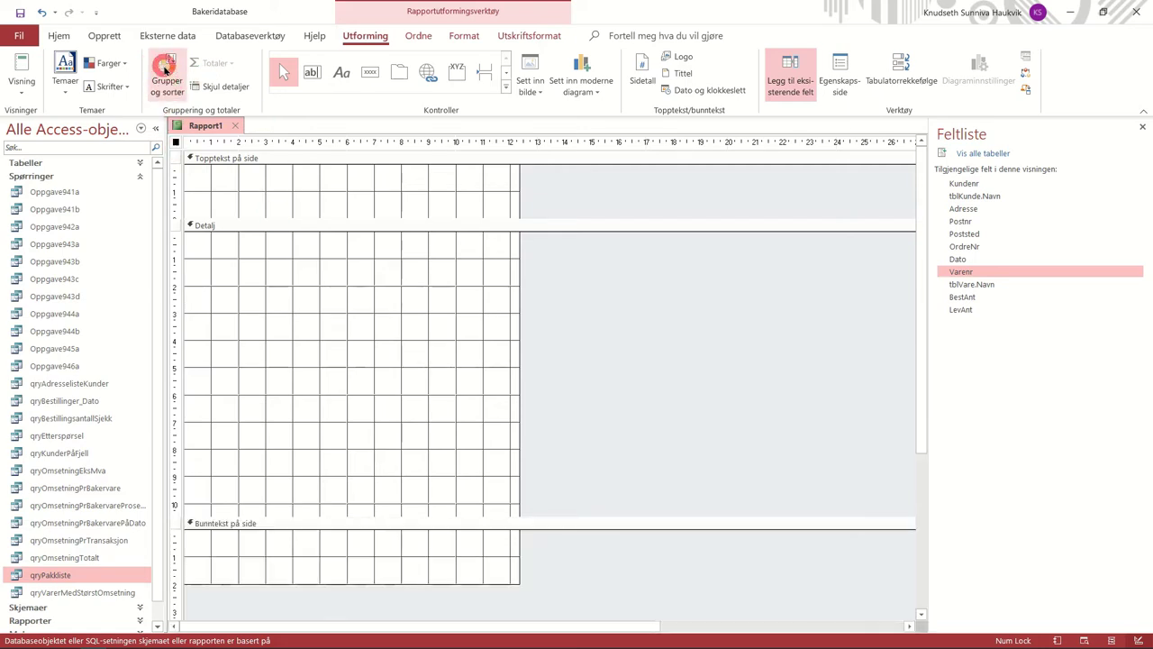
click(165, 69)
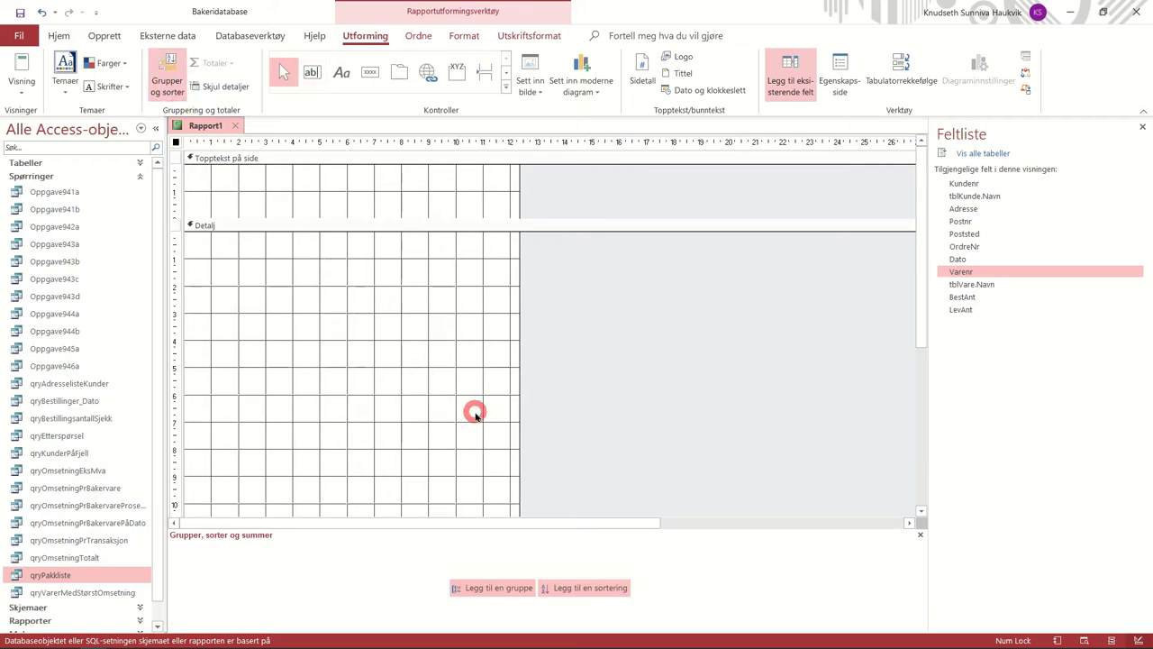
click(510, 589)
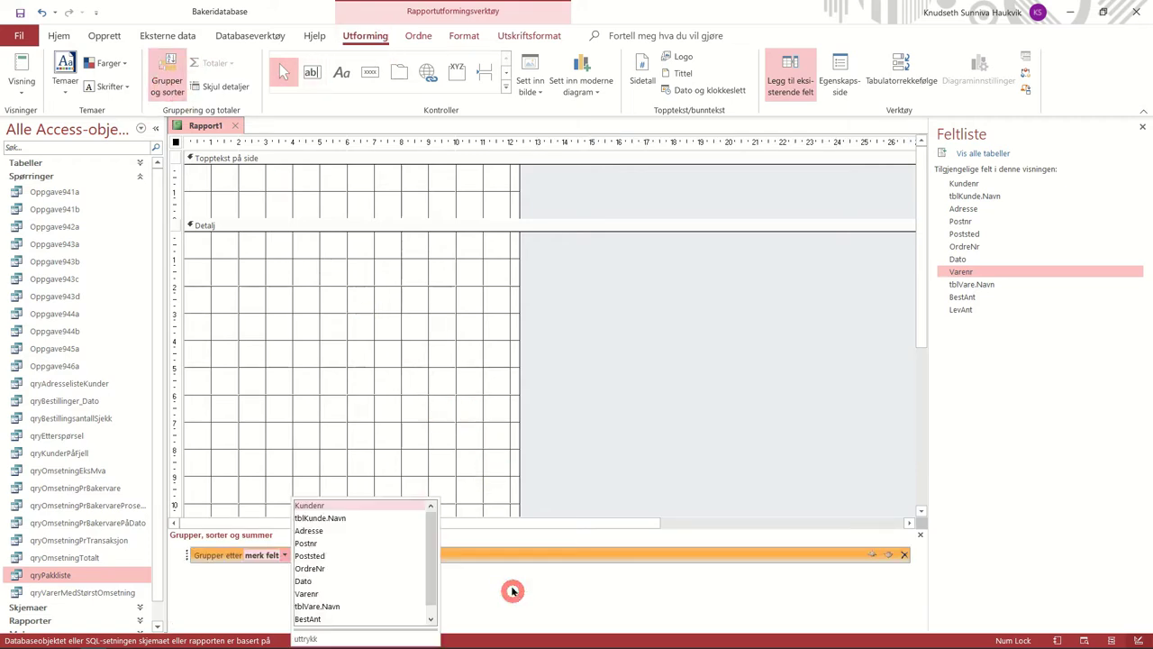
click(370, 506)
click(358, 556)
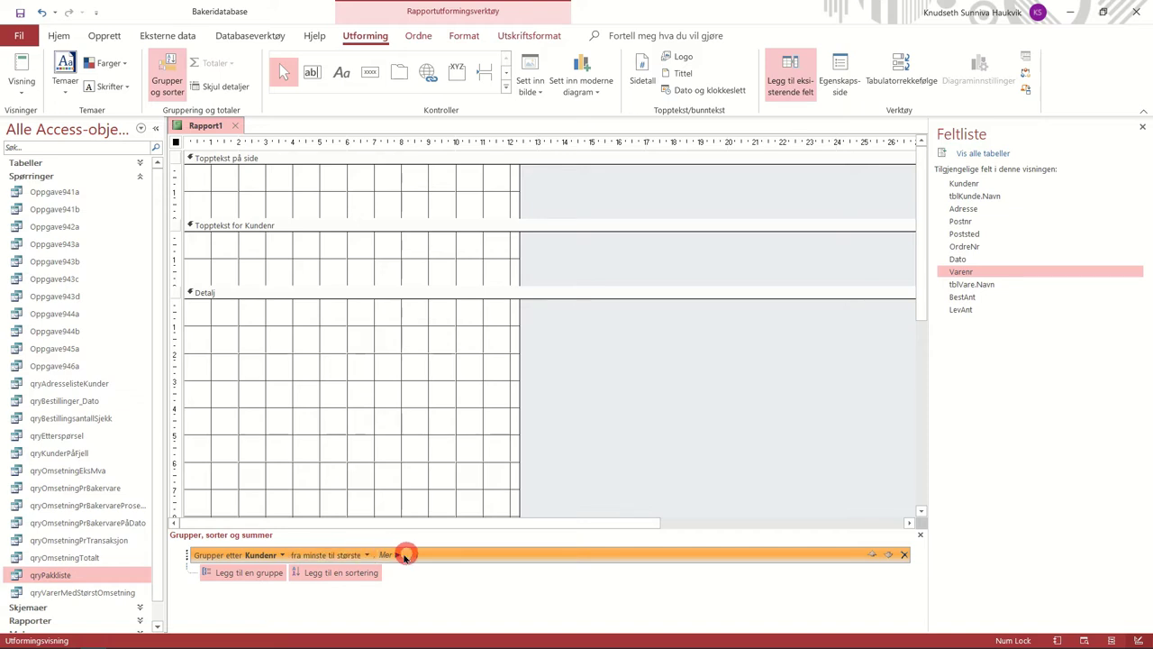
click(400, 555)
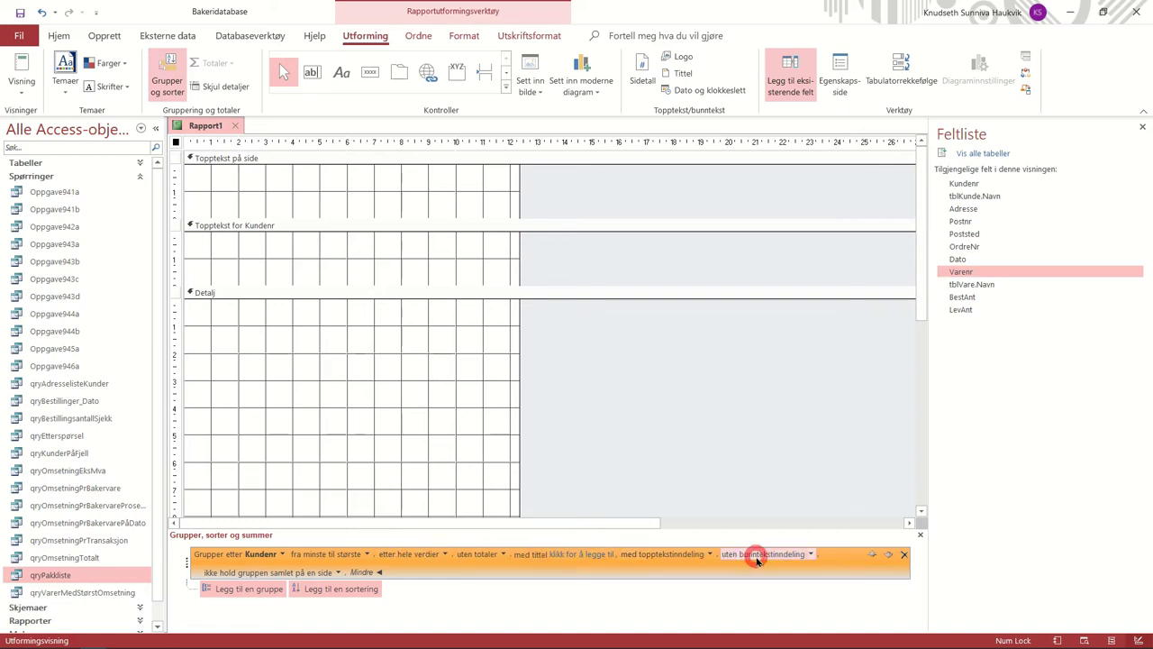
click(811, 556)
click(793, 578)
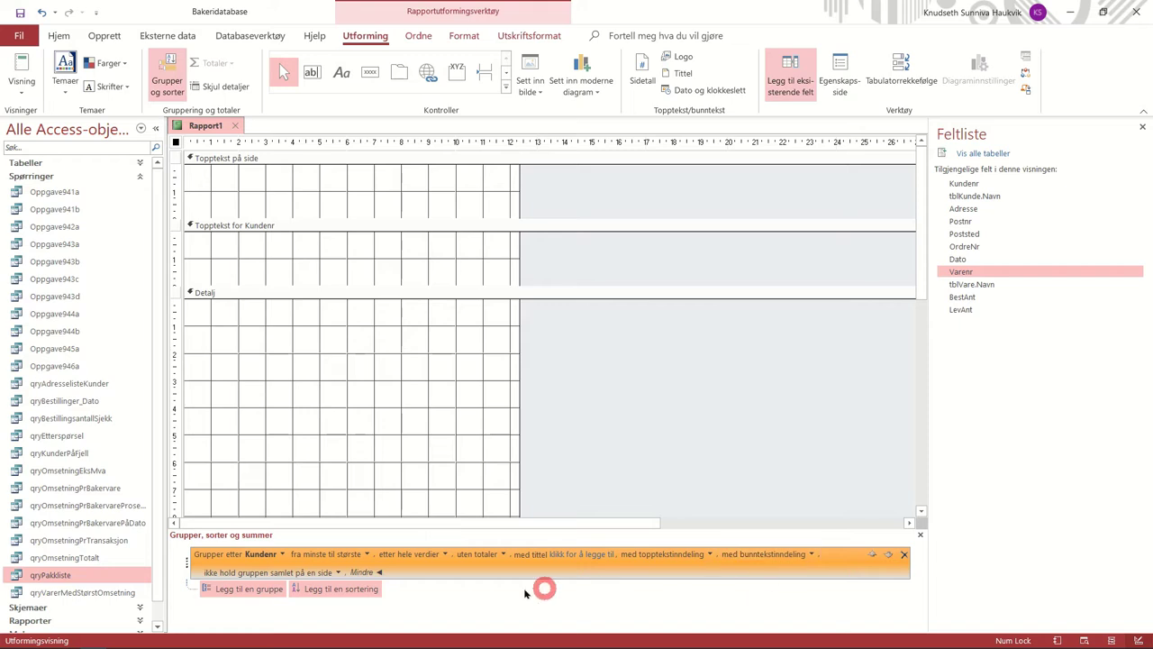
Step: Add a sort on Varenr from smallest to largest within the Kundenr group
click(353, 591)
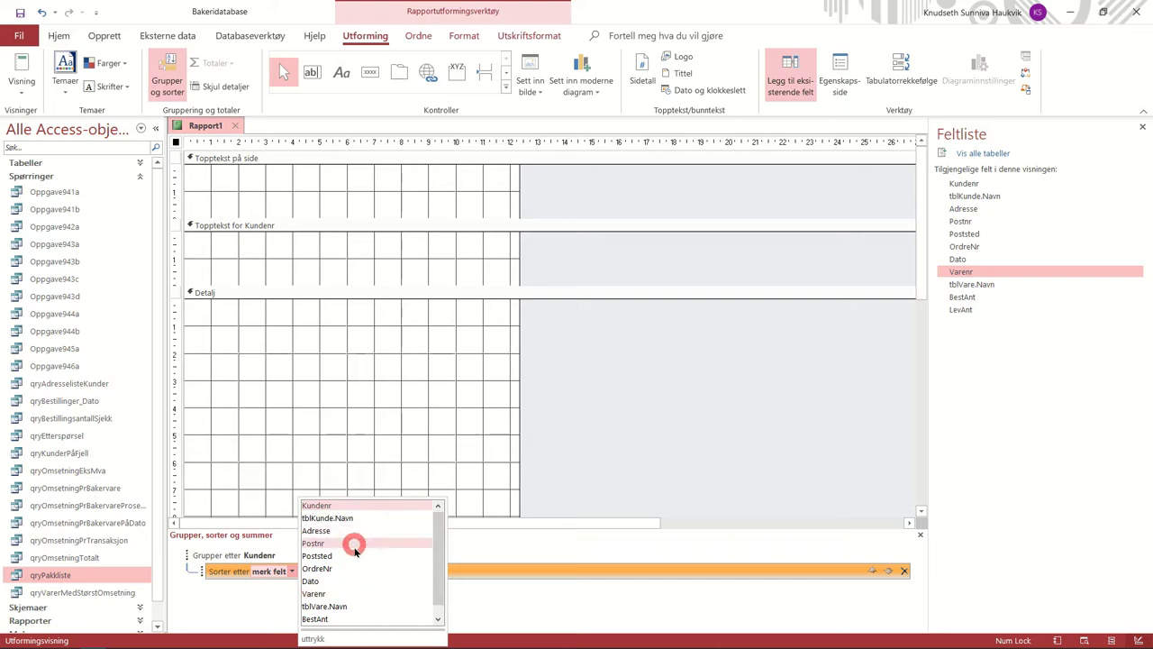
click(350, 594)
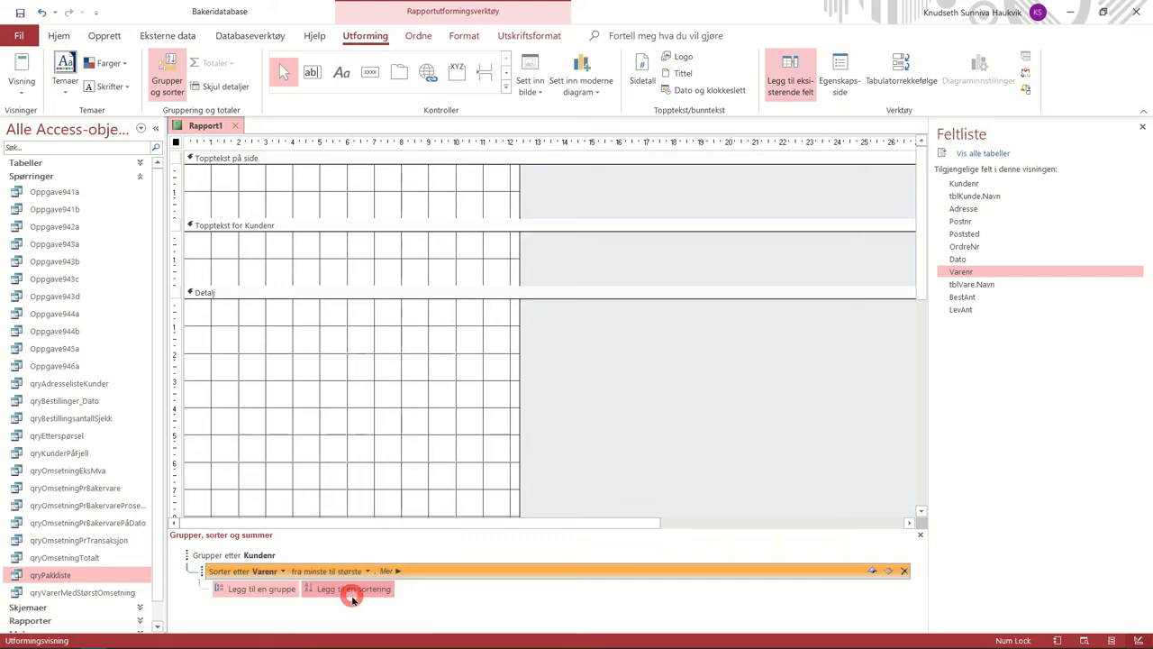
click(349, 573)
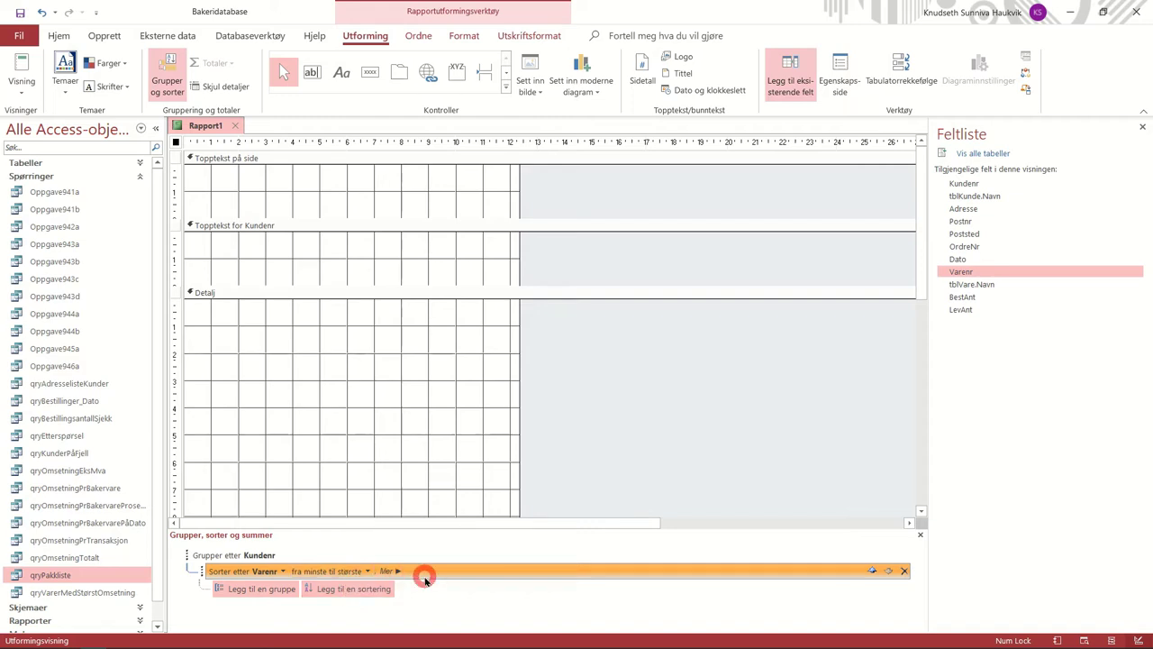
click(679, 440)
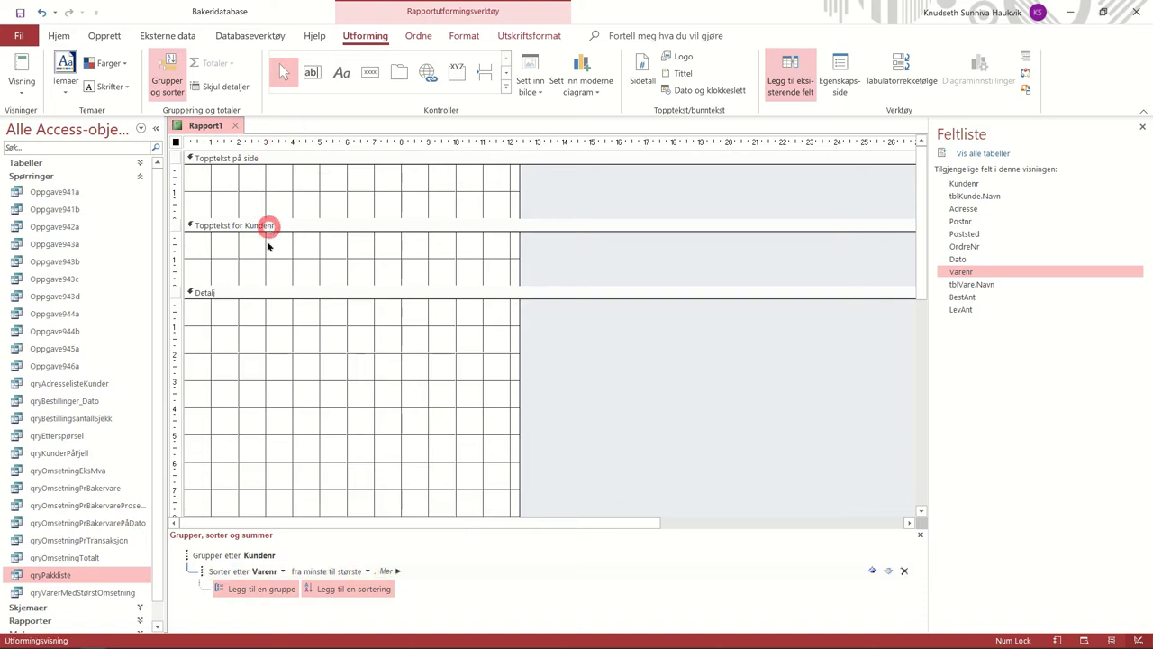
Step: Remove the page header and page footer sections from the report
scroll(267, 297, down, 8)
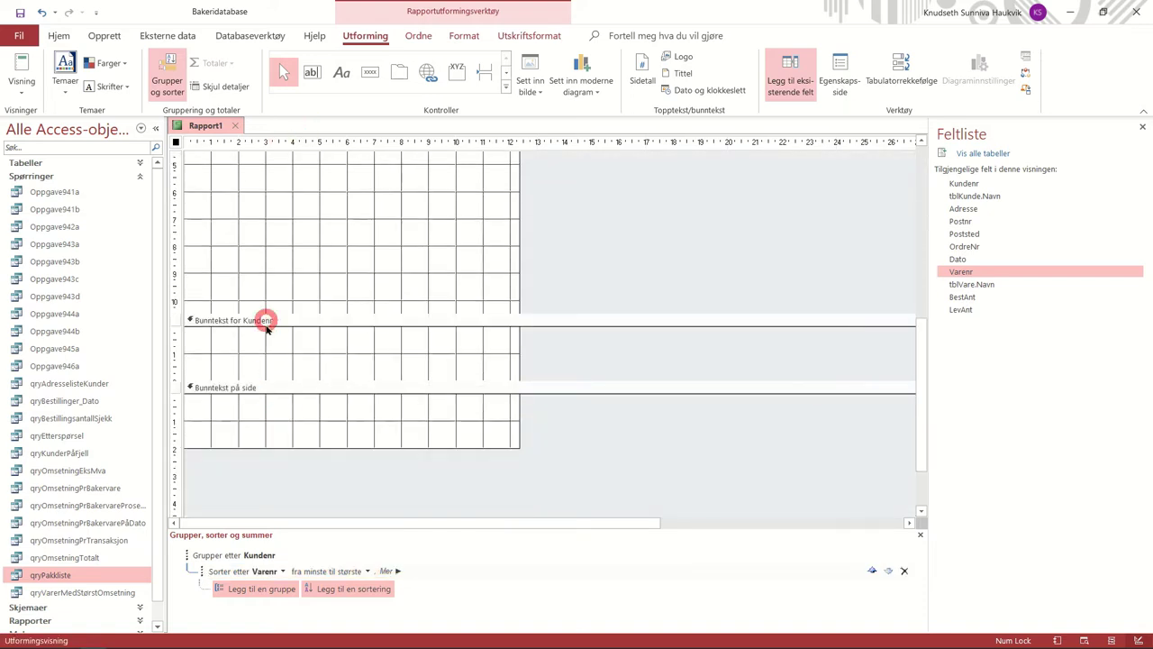
scroll(270, 378, up, 8)
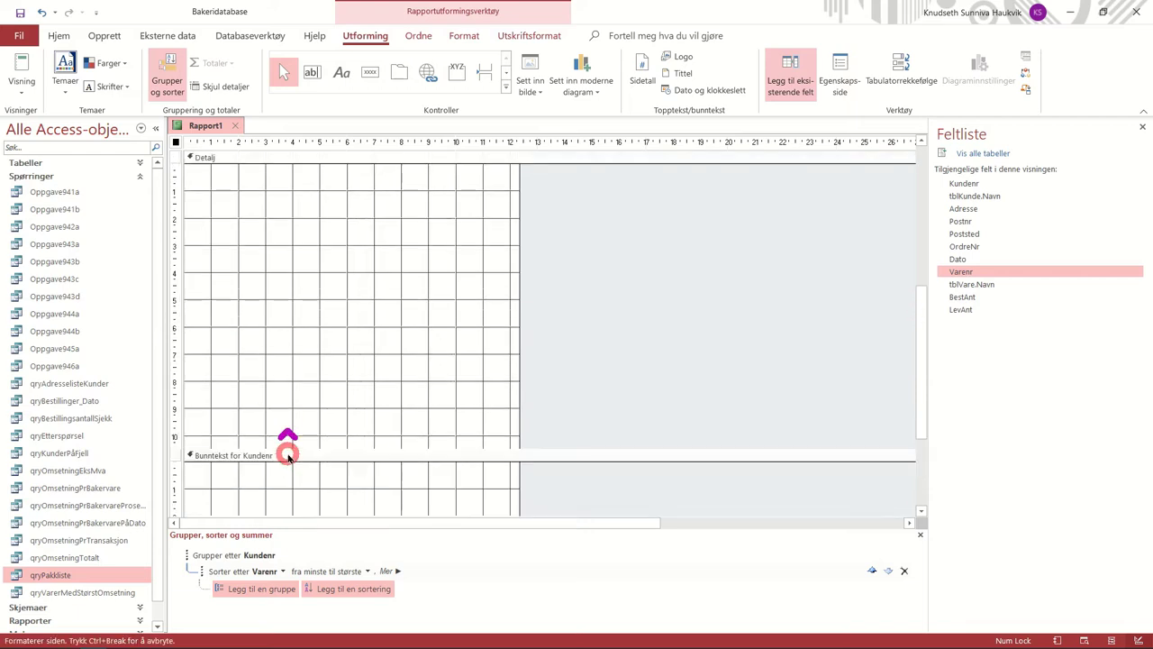
right_click(265, 161)
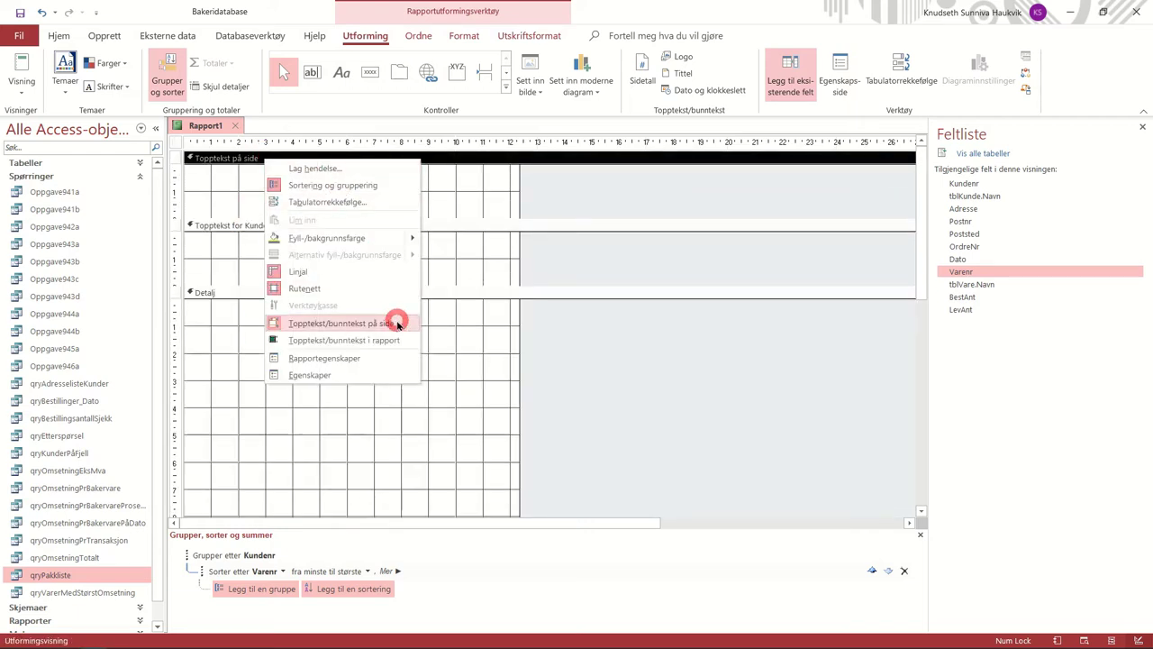
click(397, 324)
scroll(397, 323, down, 3)
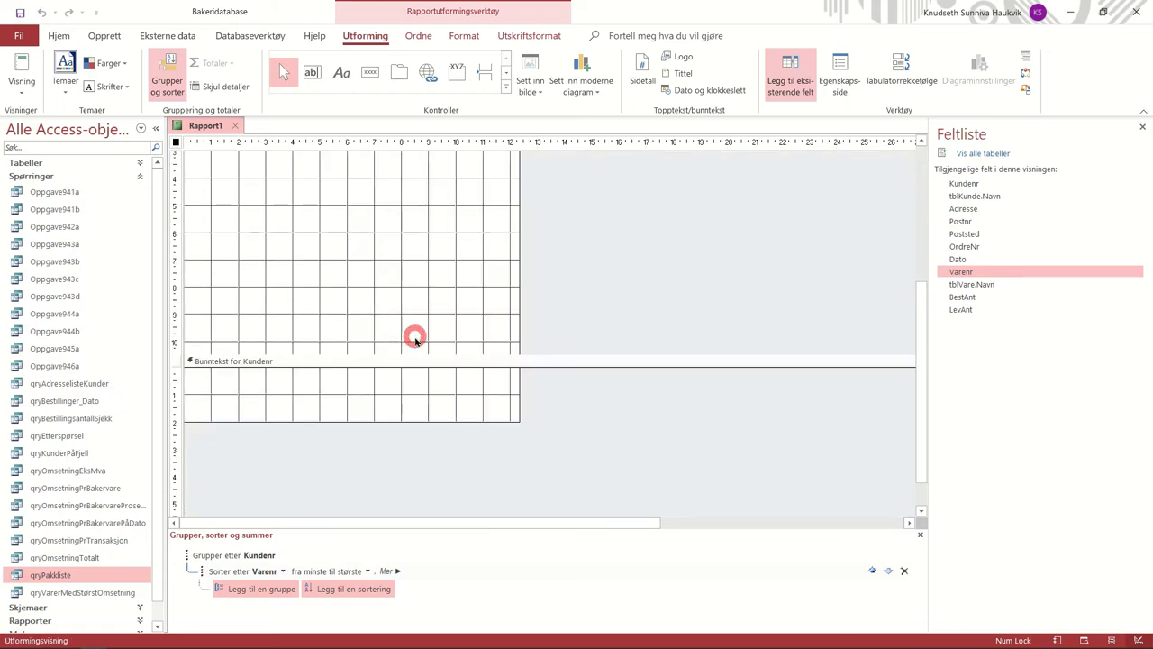
Step: Add report header and report footer sections to the report
scroll(415, 337, up, 3)
right_click(281, 160)
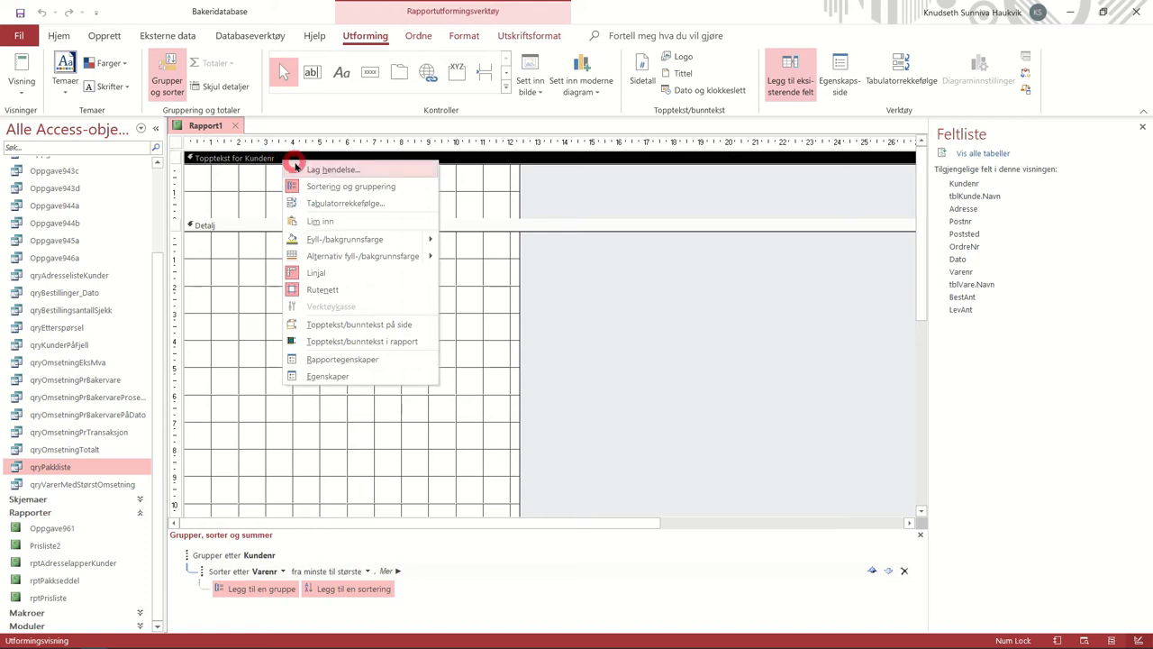
click(390, 343)
click(243, 168)
click(269, 177)
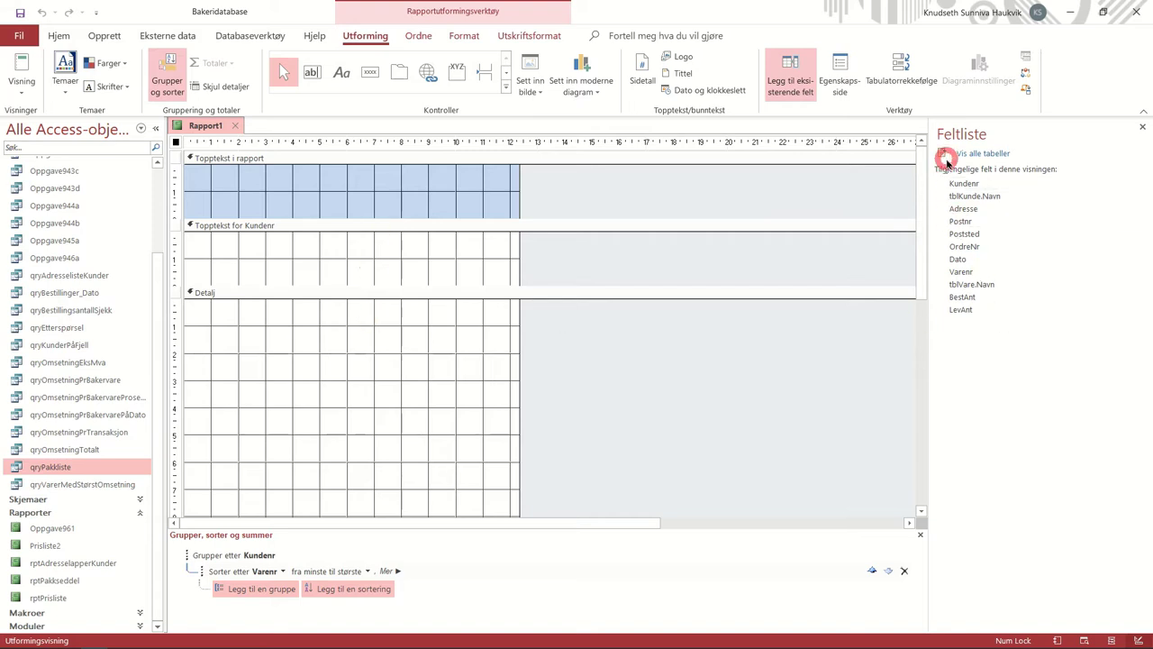
Step: Set the report footer's Tving sideskift property to Etter inndeling
click(851, 90)
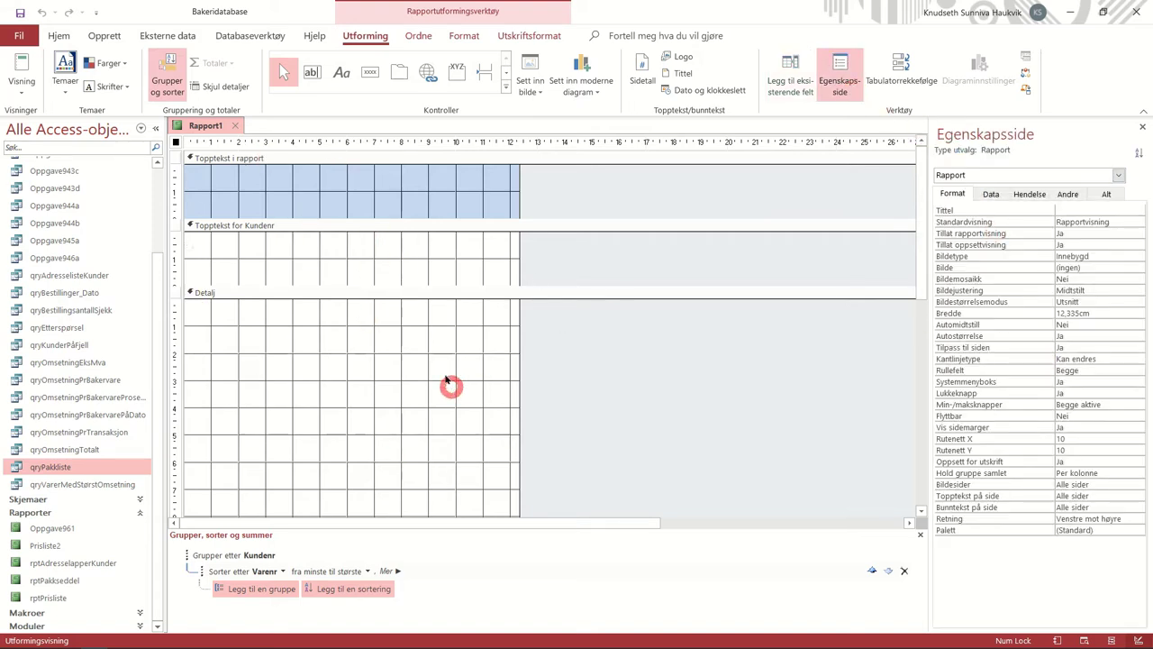
click(277, 158)
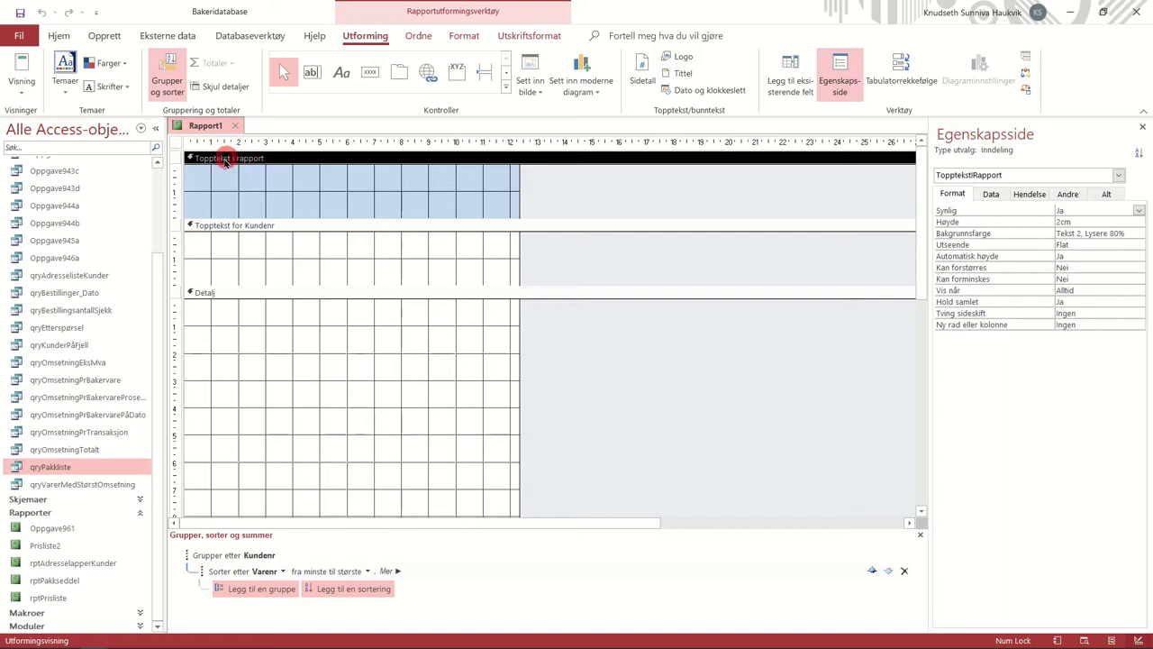
scroll(302, 288, down, 5)
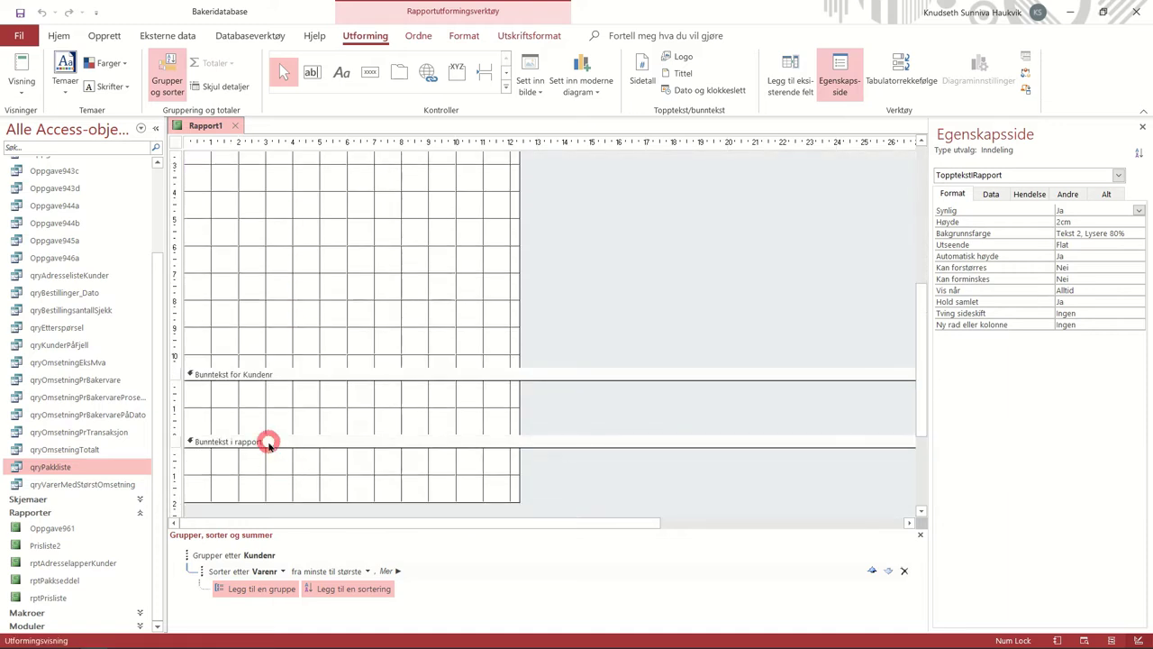
click(268, 442)
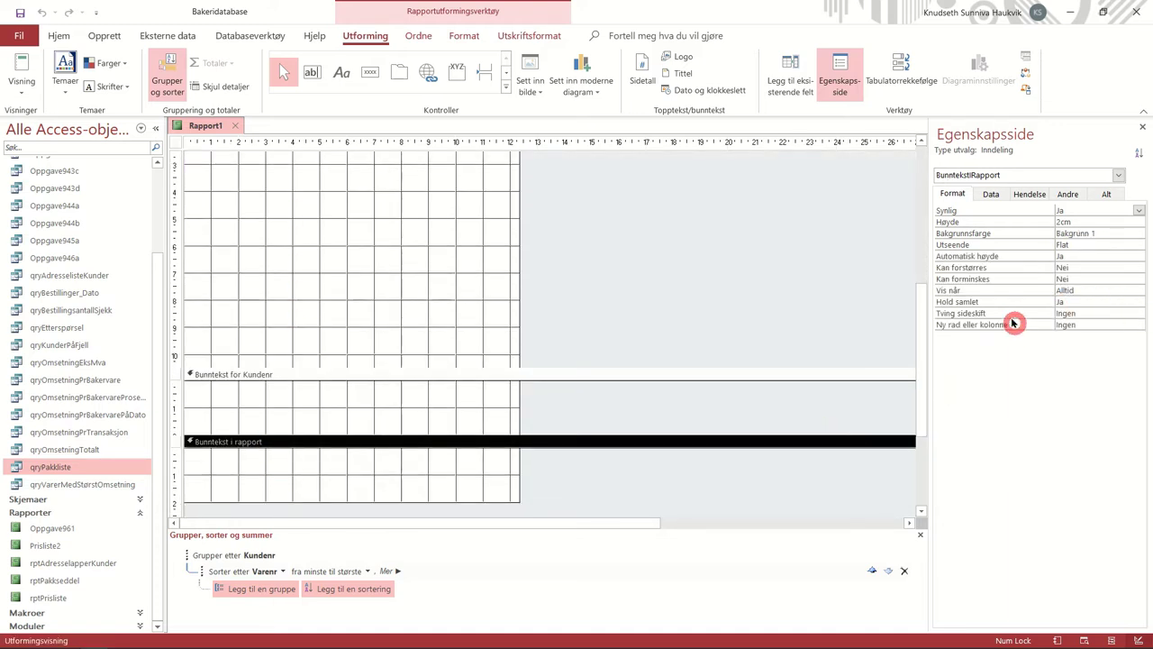
click(842, 82)
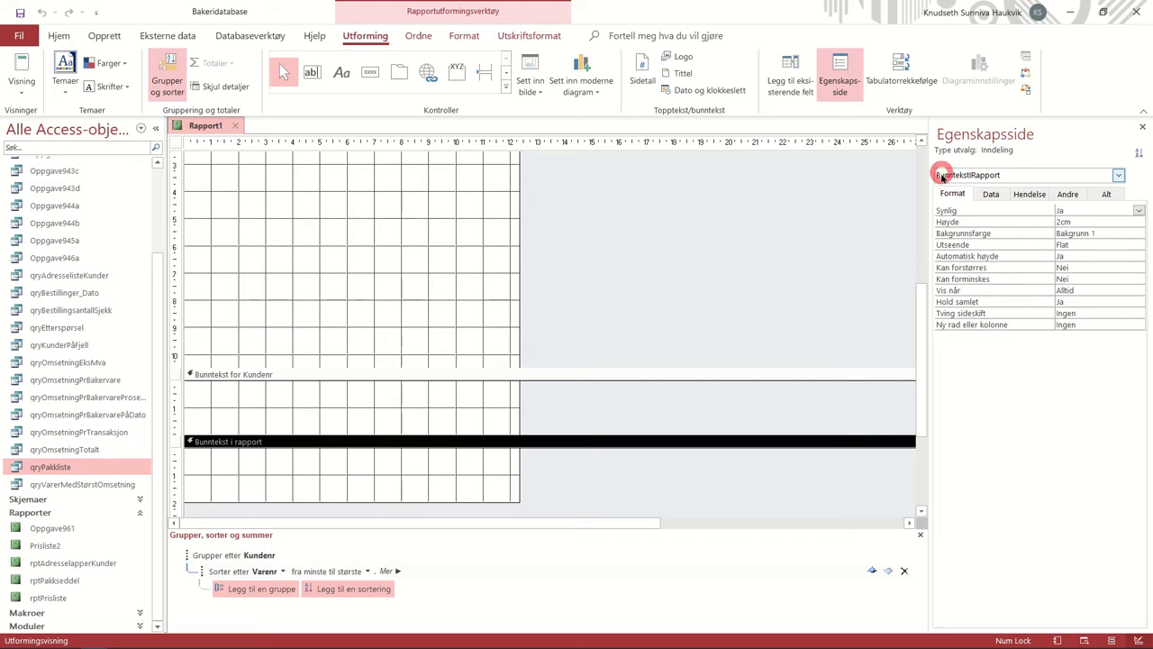
click(981, 179)
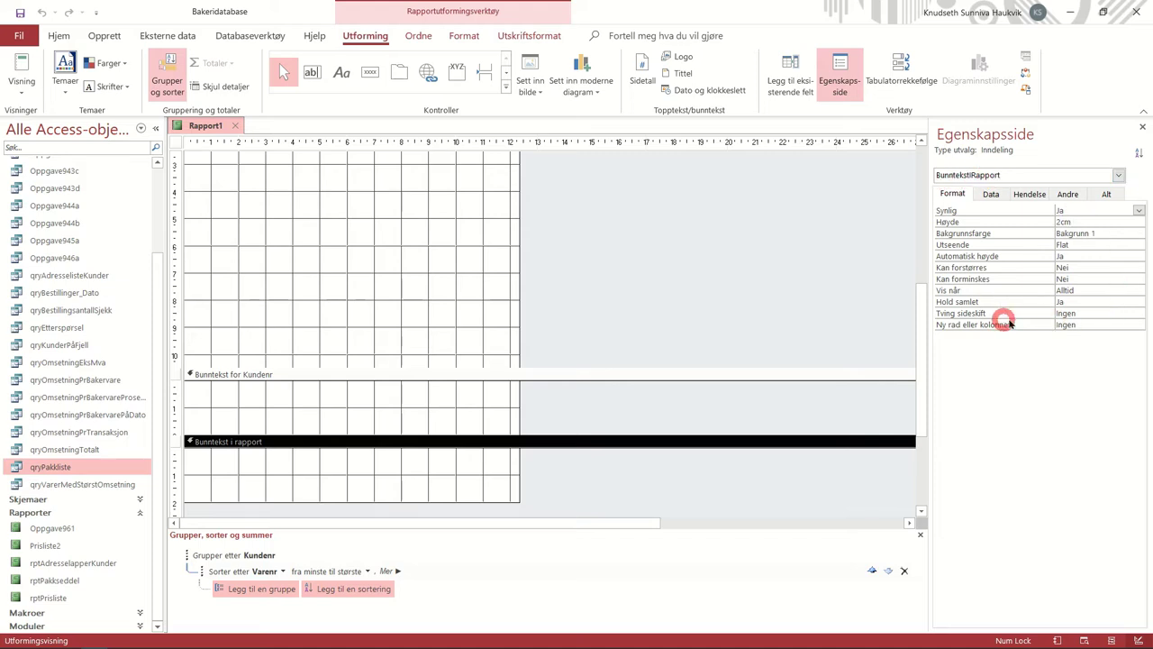
click(1092, 313)
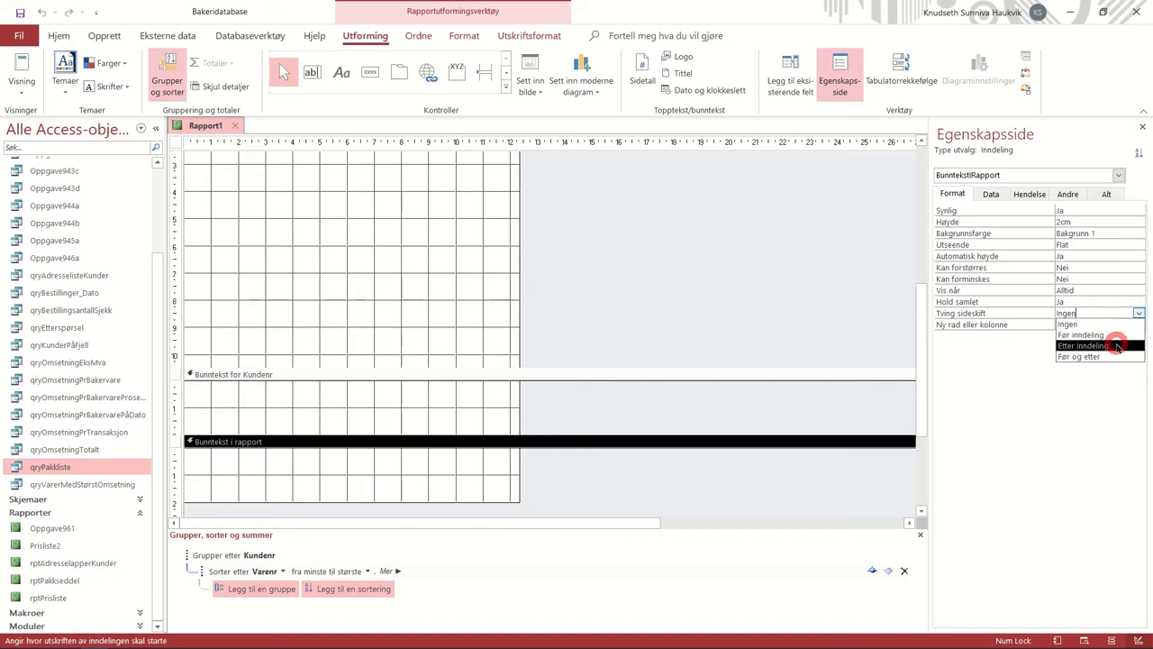
click(1117, 346)
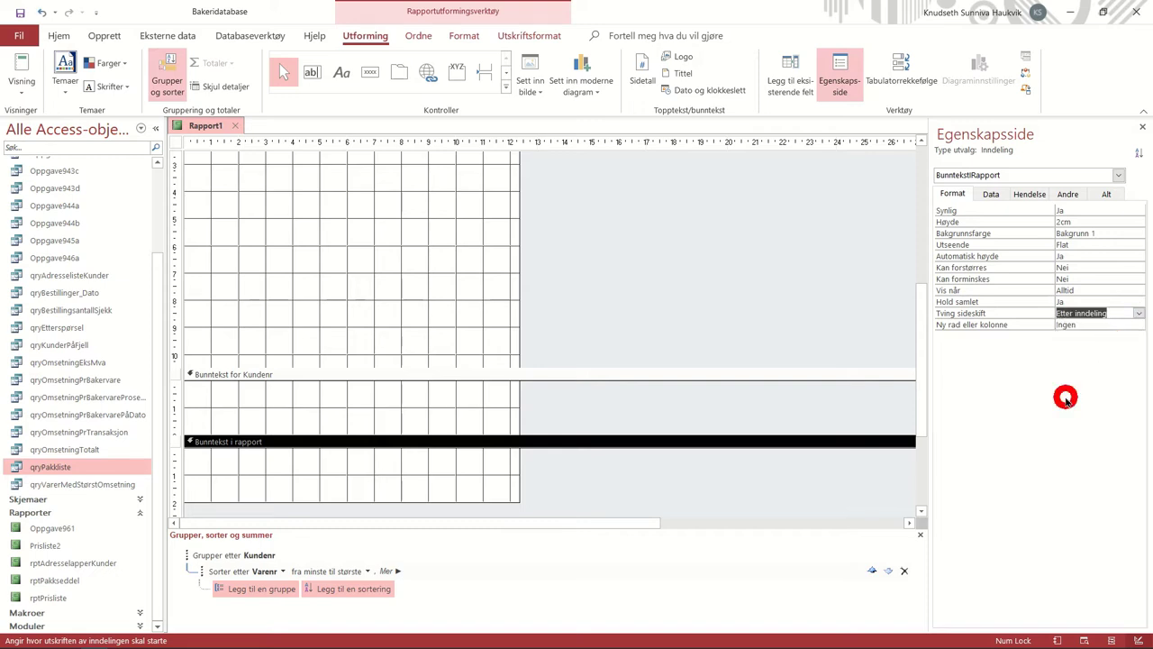
Step: Shrink the report header to about 0.4 cm and enlarge the Kundenr group header to about 3.8 cm
click(792, 86)
scroll(639, 301, up, 10)
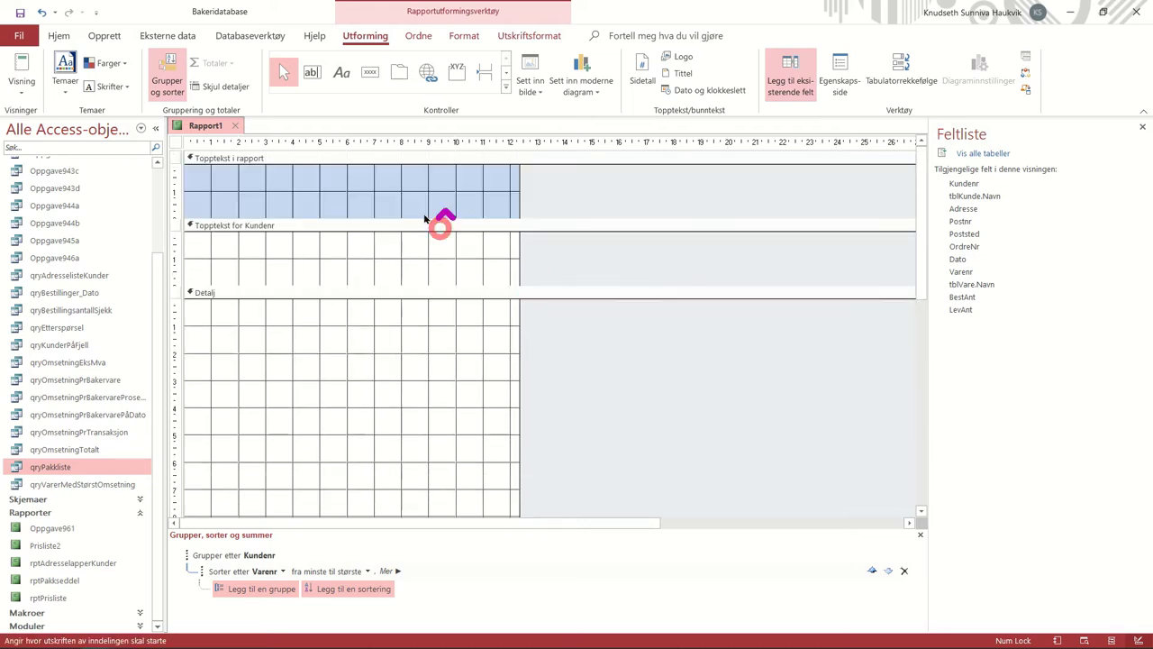
click(393, 194)
drag(381, 219, 385, 191)
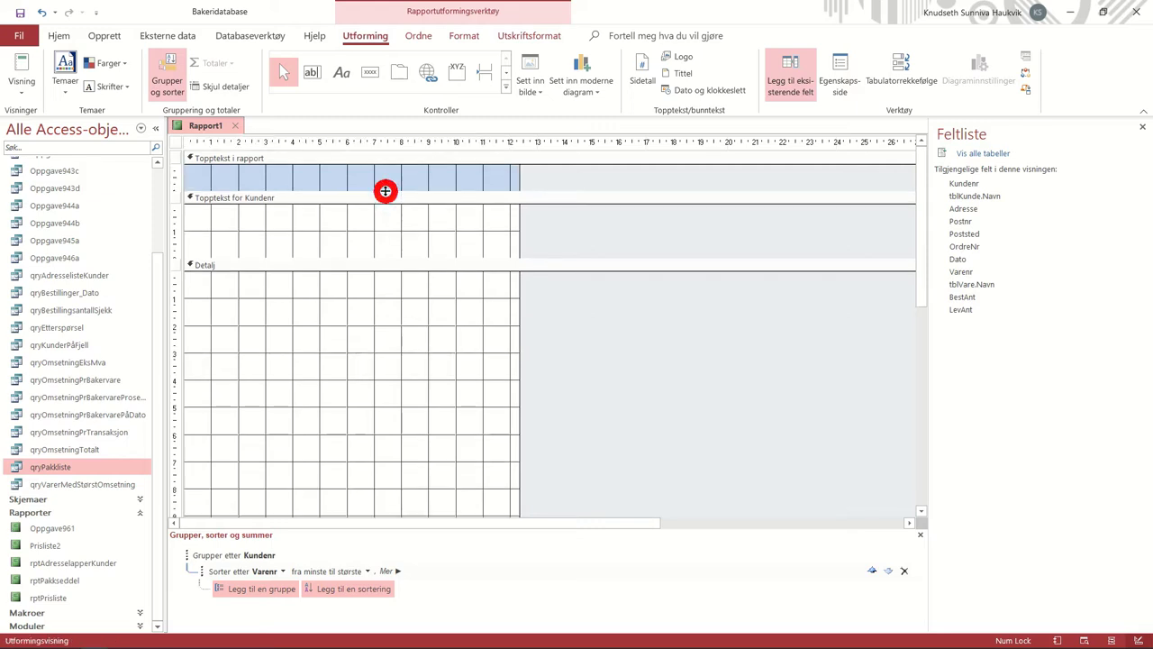
click(381, 225)
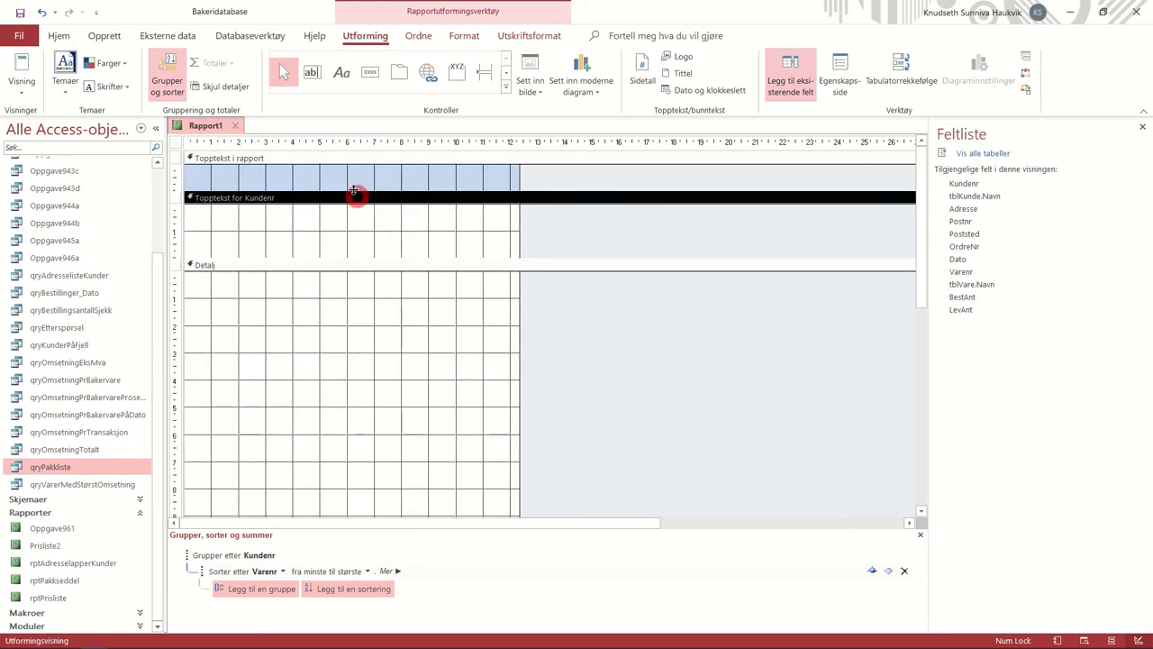
drag(354, 189, 352, 168)
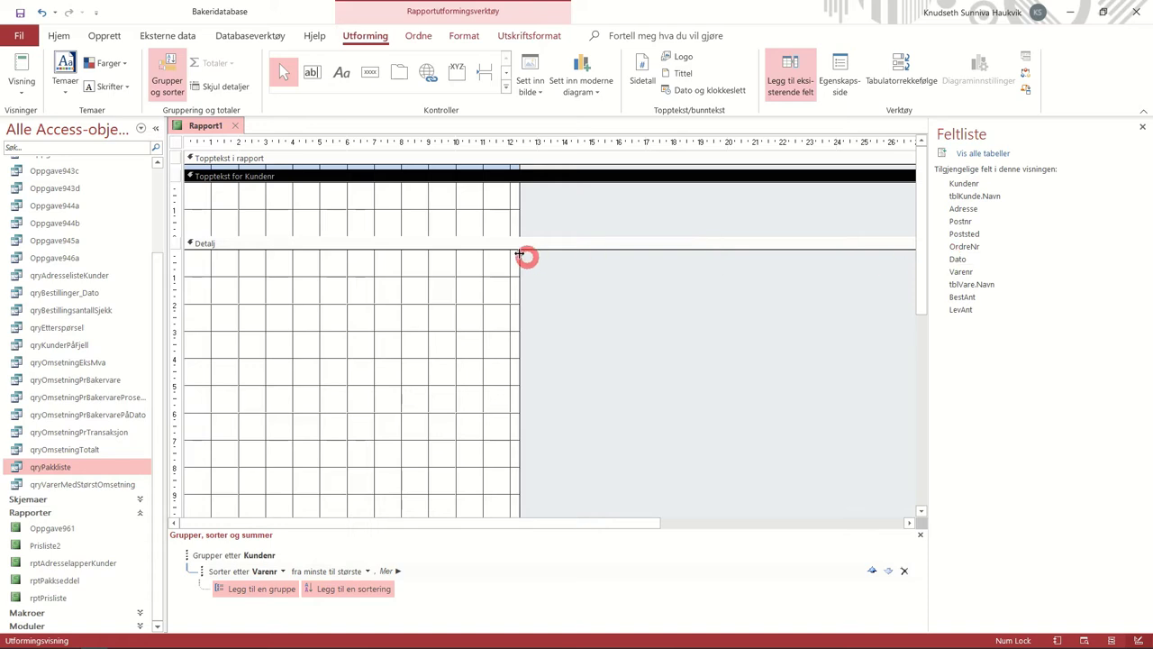
drag(512, 236, 519, 284)
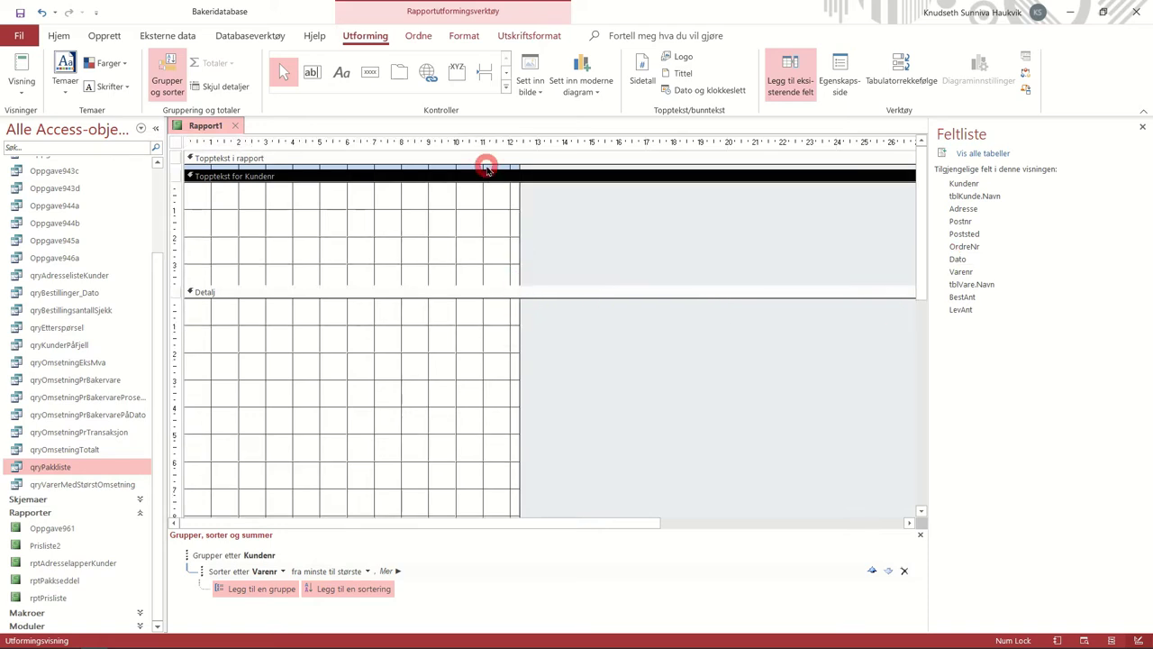
drag(480, 170, 479, 175)
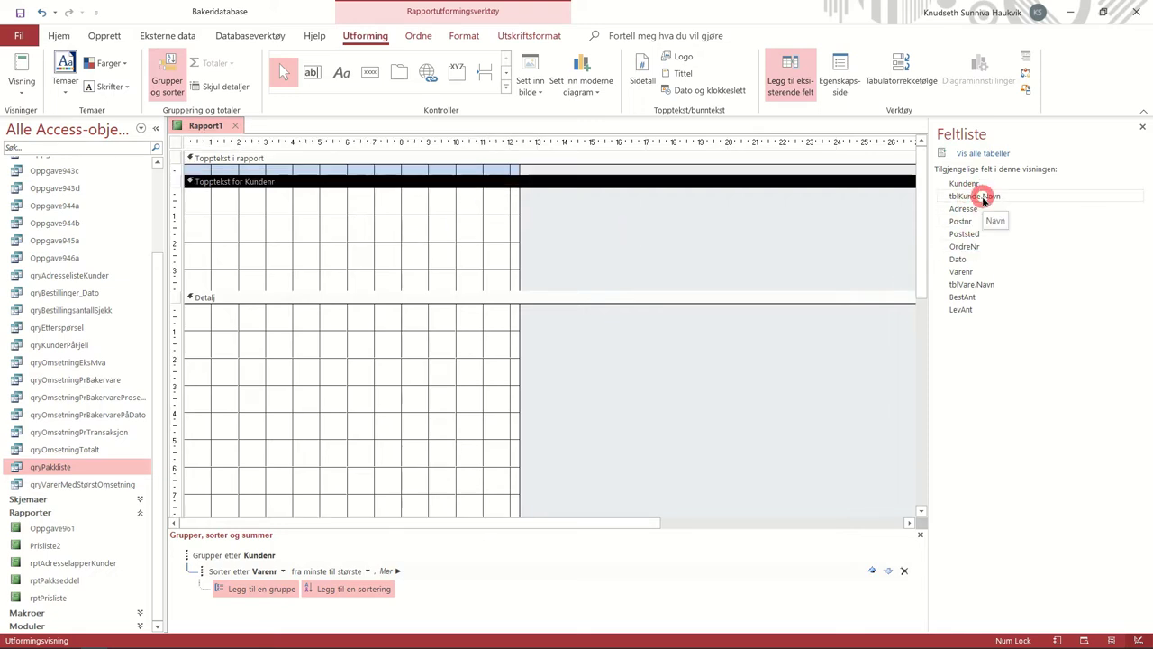
Step: Place the tblKunde.Navn, Adresse, Postnr and Poststed fields in the Kundenr group header
drag(983, 199, 253, 210)
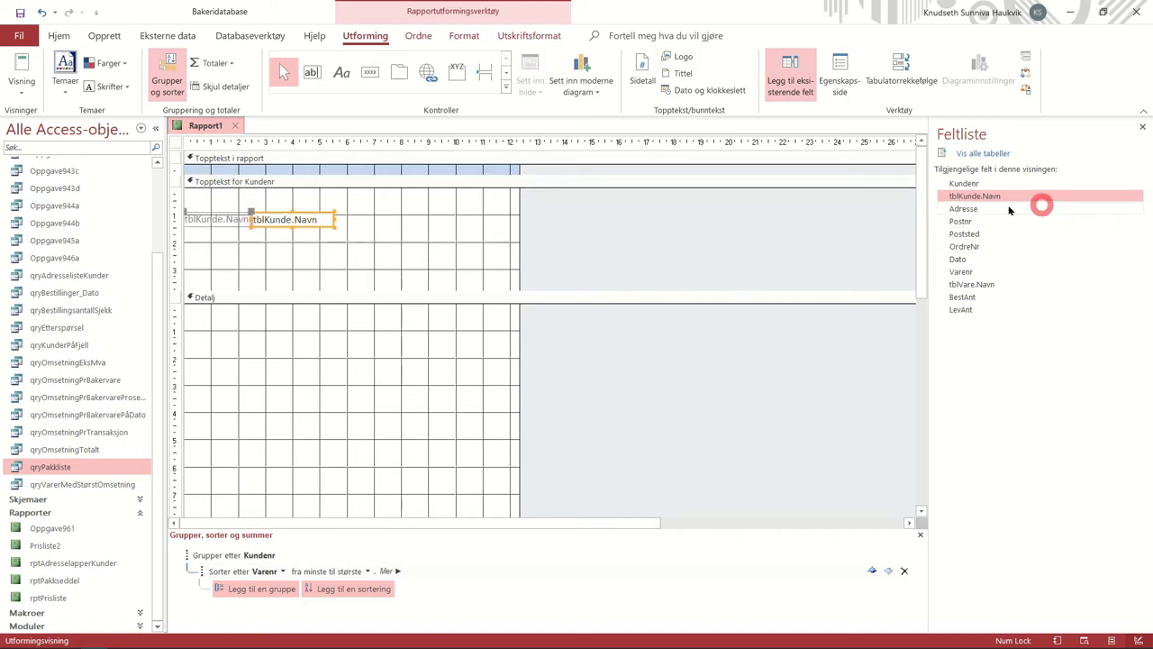
drag(960, 210, 231, 243)
click(521, 245)
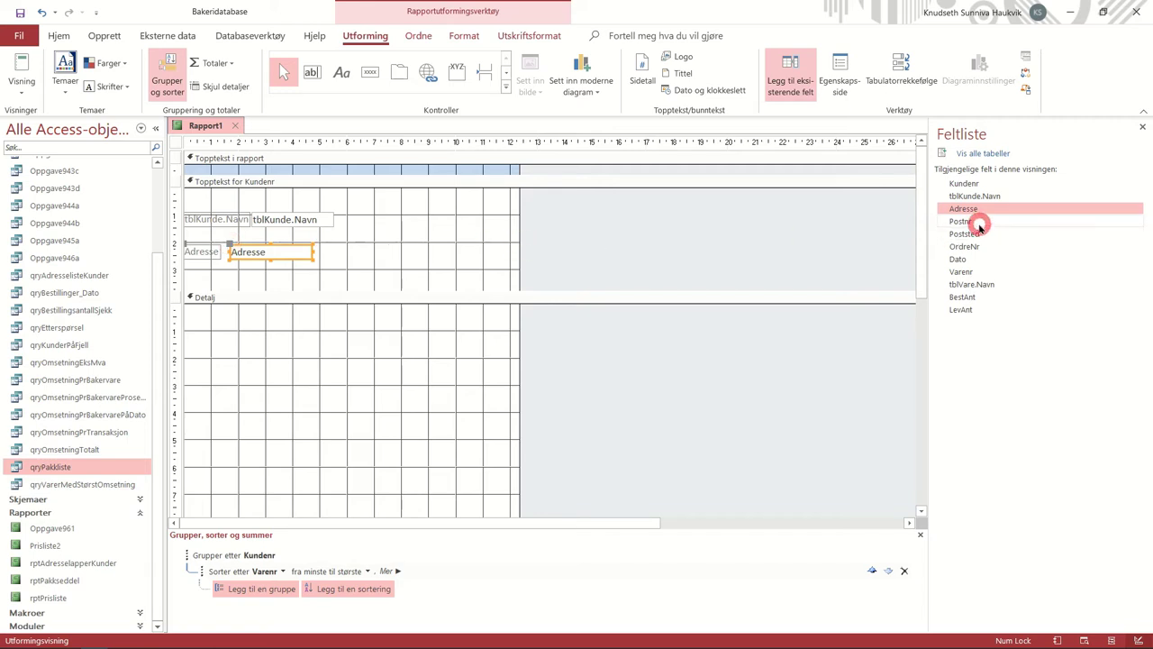
drag(973, 222, 412, 210)
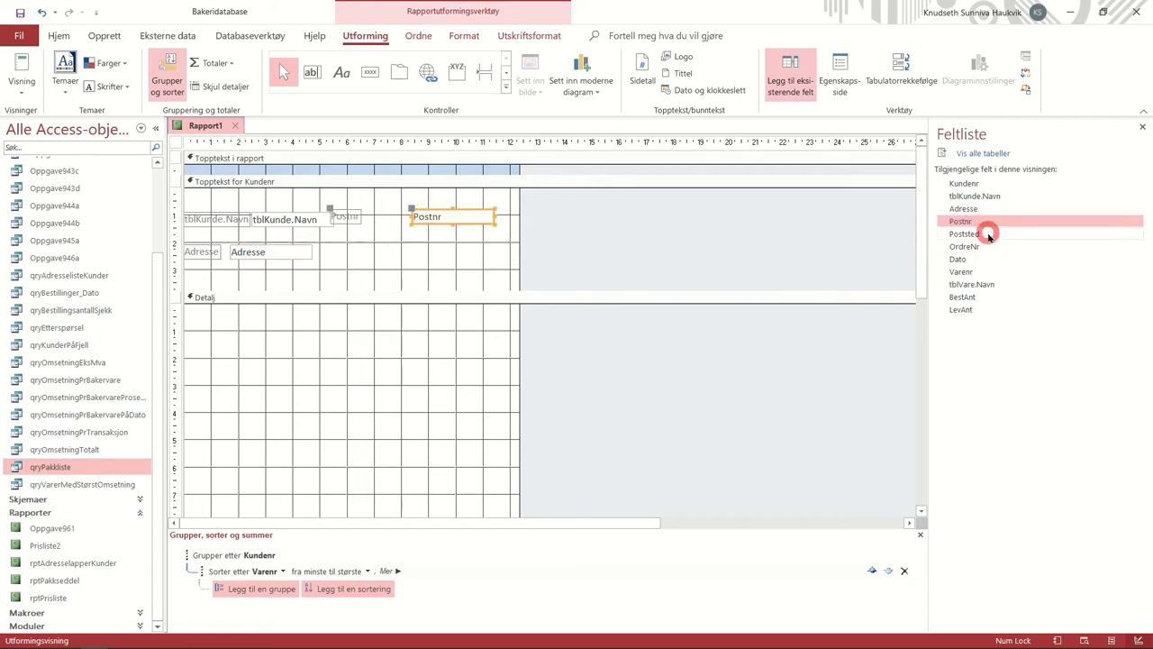
drag(985, 233, 386, 259)
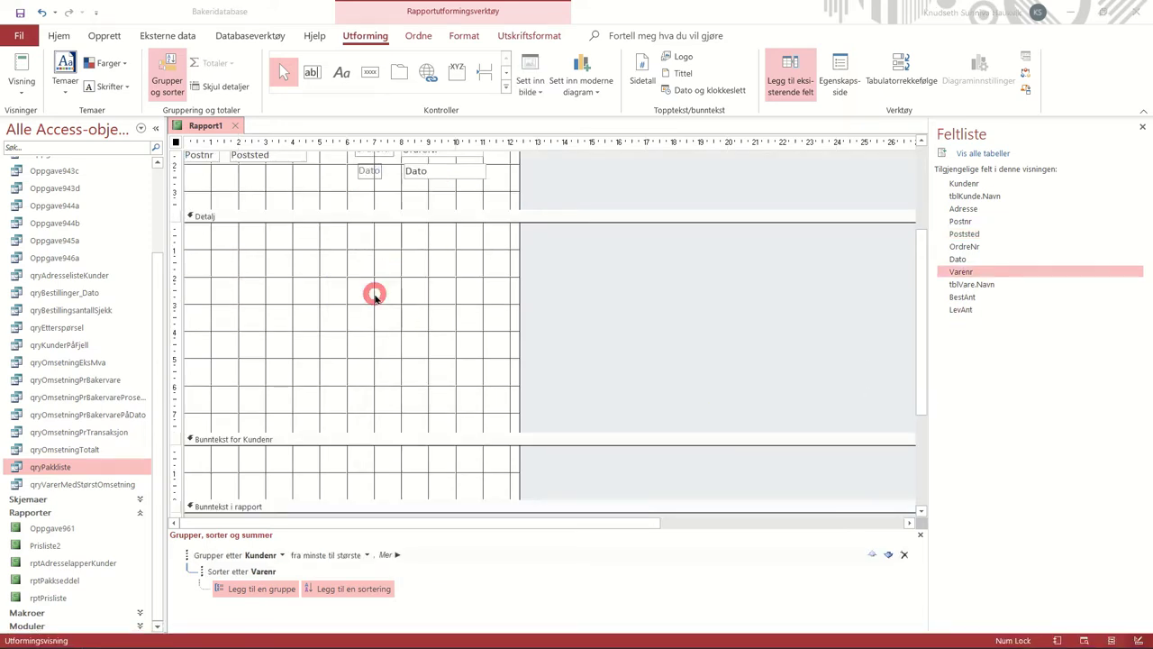
Step: Add the Varenr, tblVare.Navn, BestAnt and LevAnt fields to the Detail section
scroll(373, 297, up, 2)
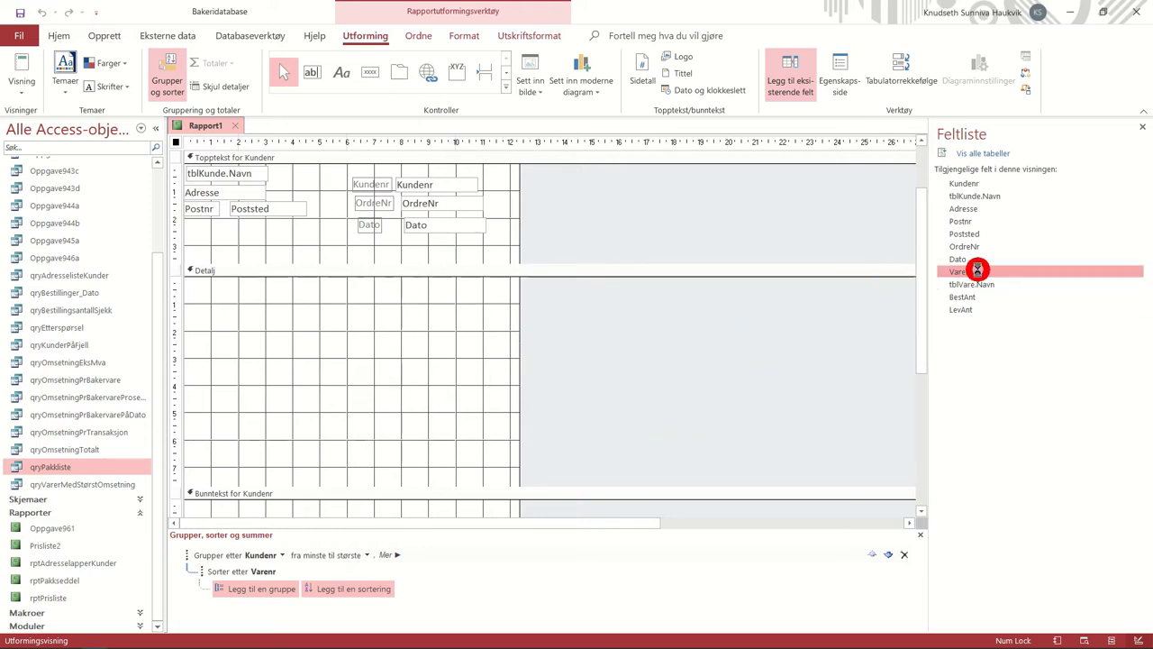
double_click(977, 270)
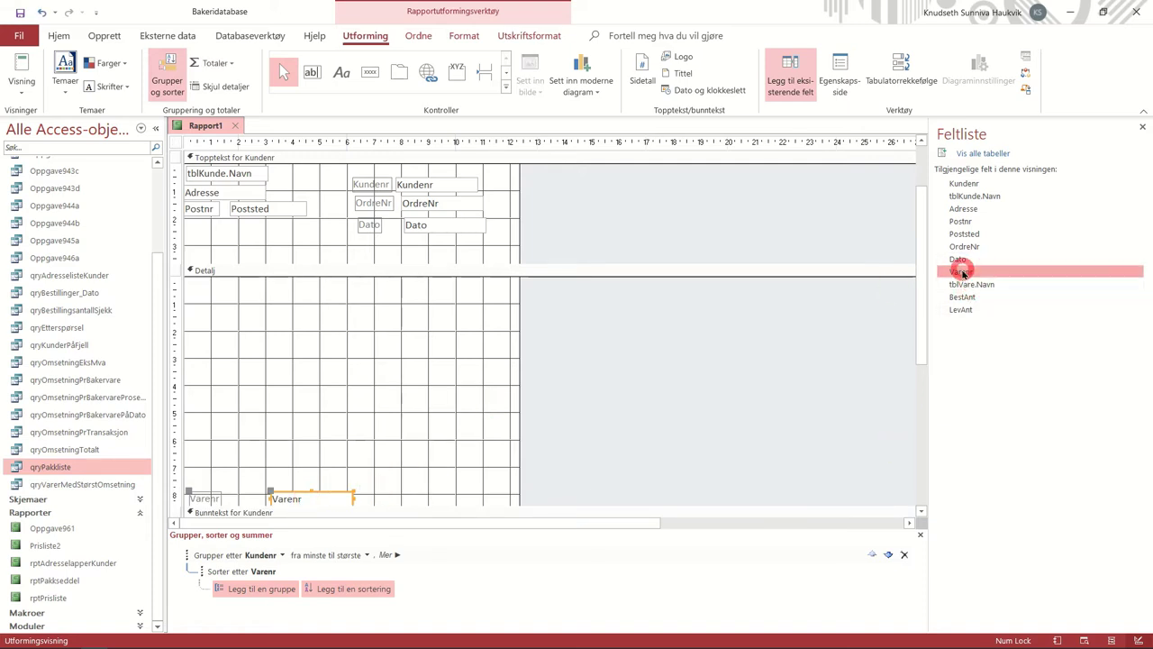
double_click(986, 284)
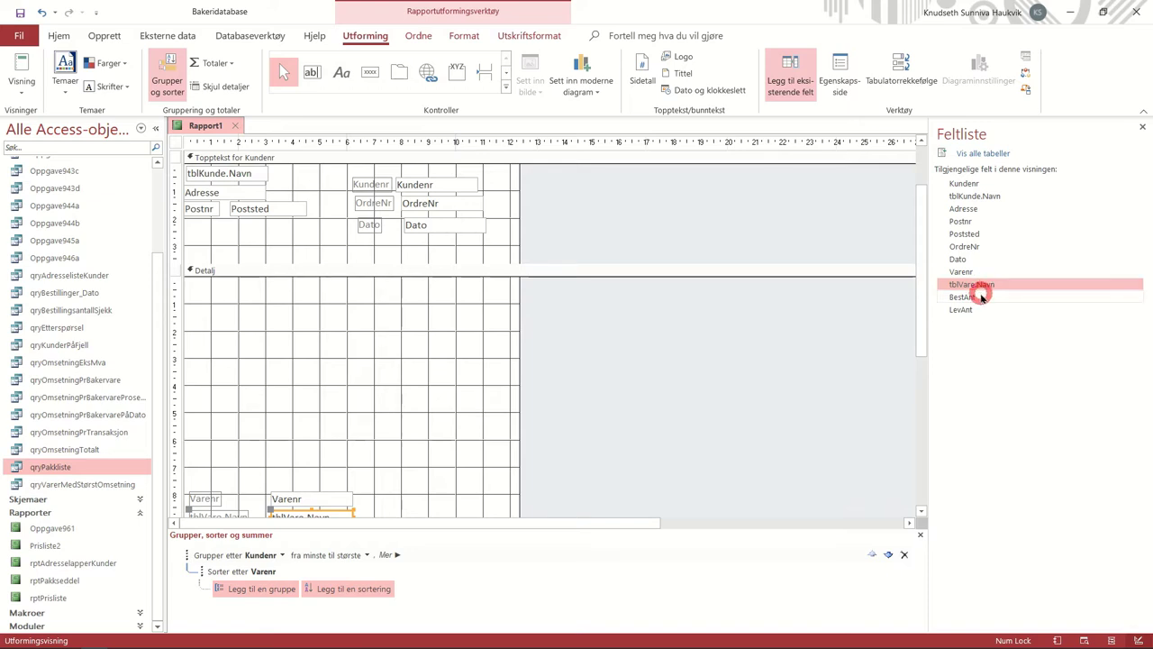
double_click(980, 295)
double_click(969, 309)
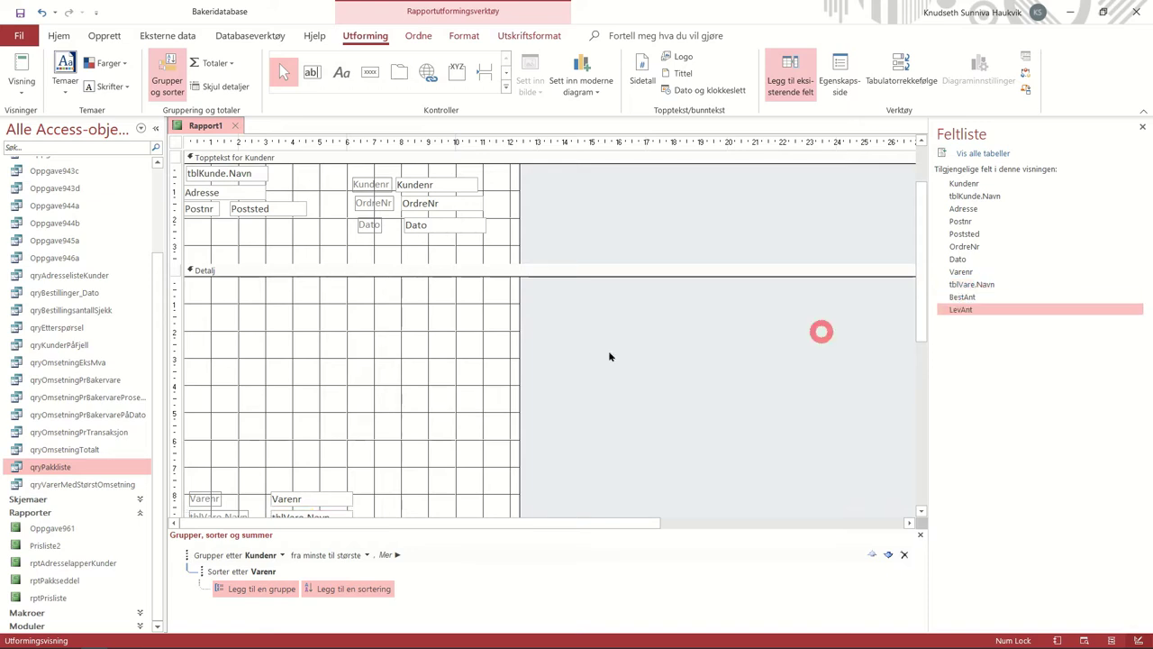
Step: Move the four item fields and their labels together up near the top of the Detail section
click(284, 455)
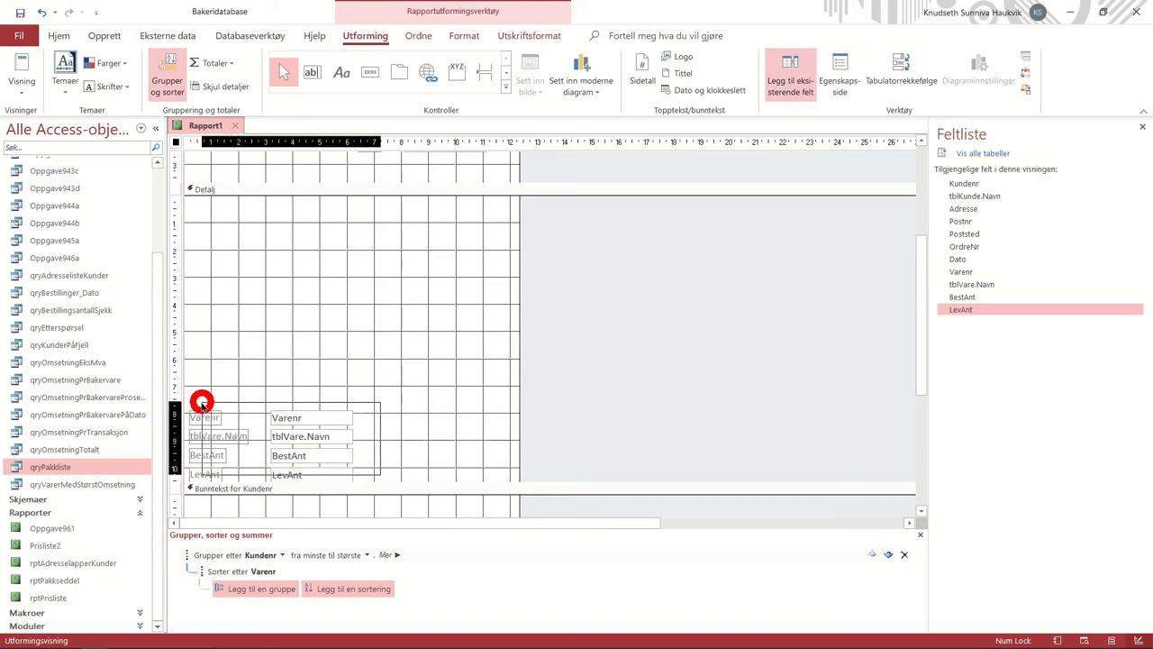
click(275, 417)
drag(410, 478, 198, 405)
drag(293, 406, 363, 205)
scroll(463, 424, up, 3)
scroll(290, 446, up, 1)
click(290, 446)
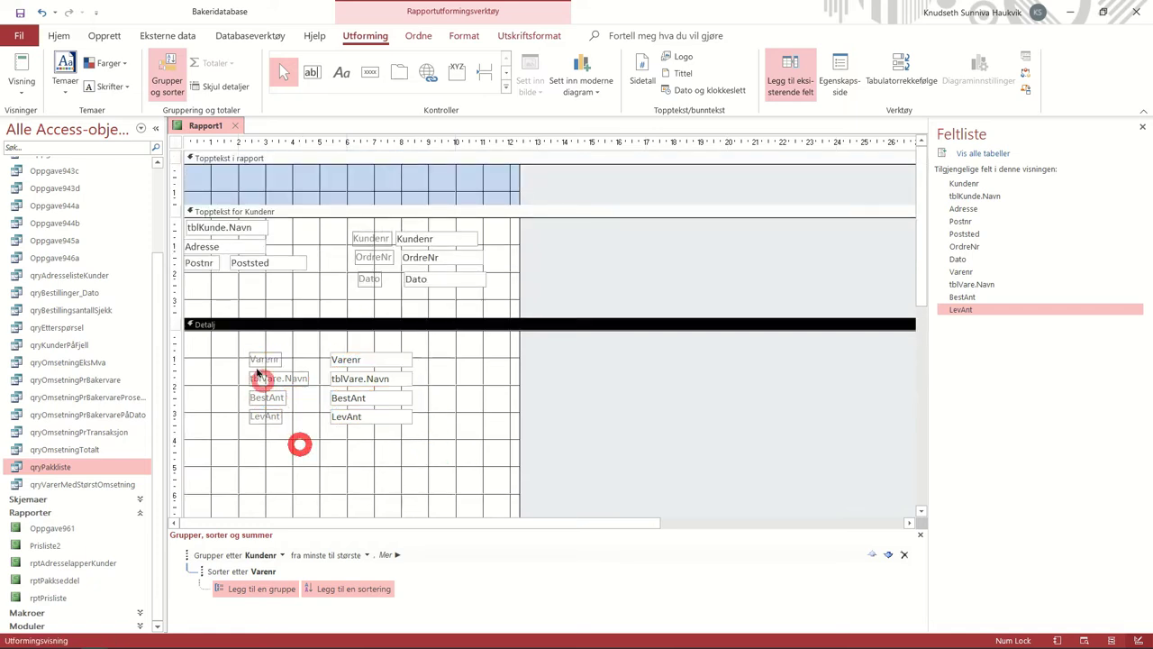
click(276, 325)
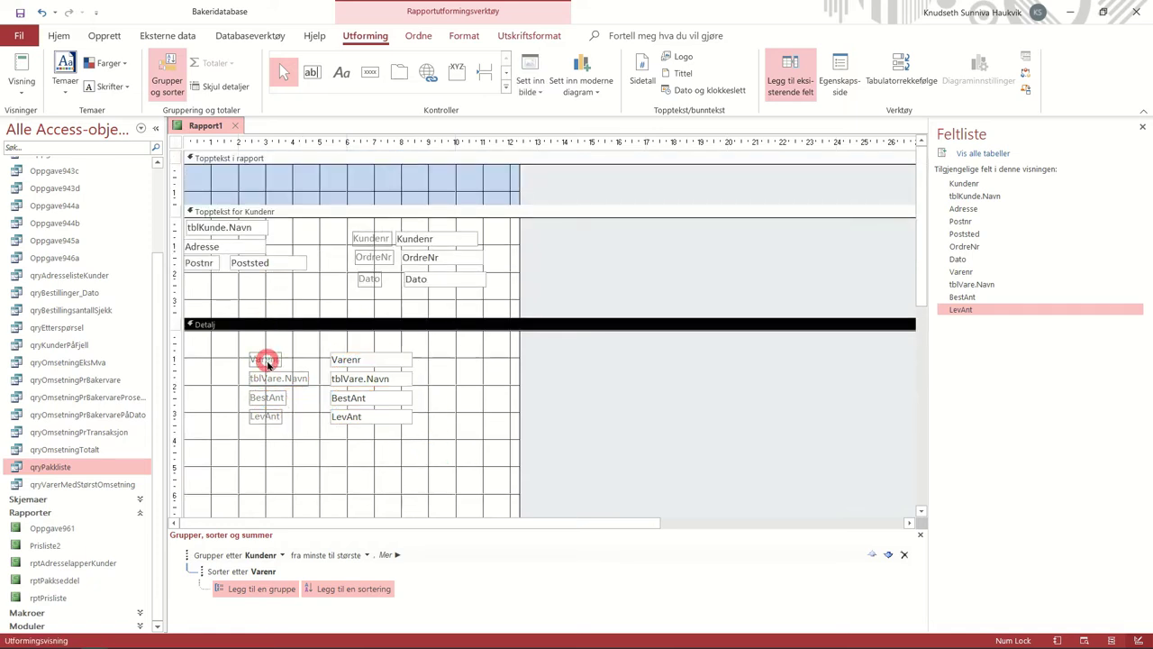
drag(267, 364, 202, 308)
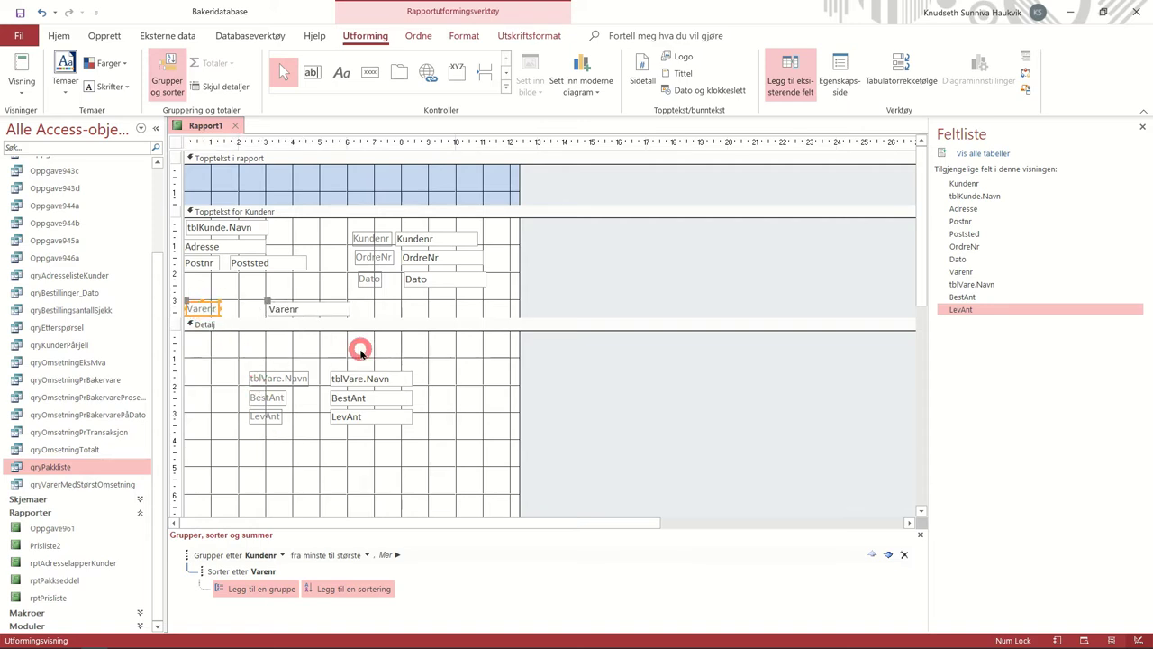
key(ctrl+z)
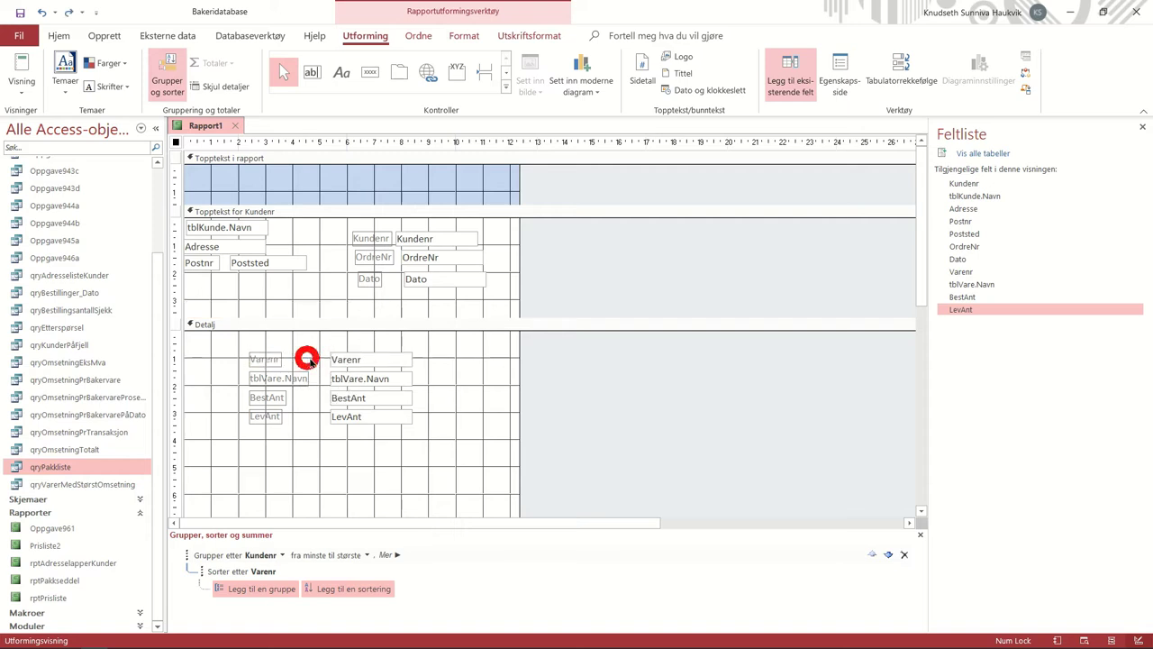
Step: Copy the Varenr label into the Kundenr group header and place it at the left just above the Detail section
click(270, 358)
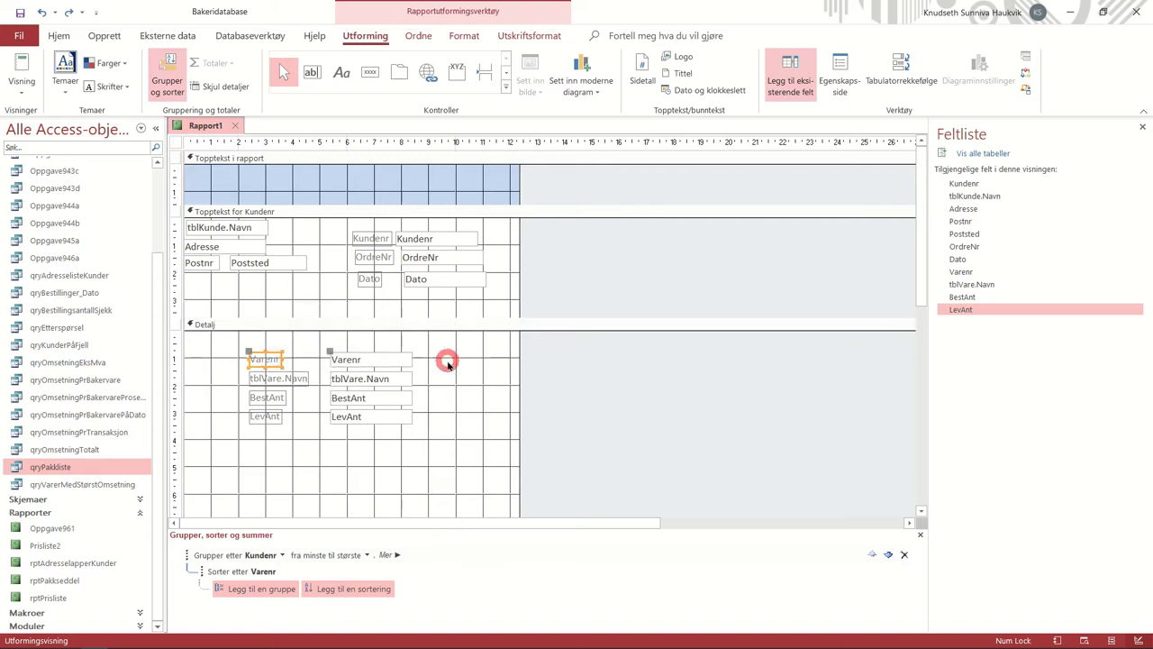
click(318, 316)
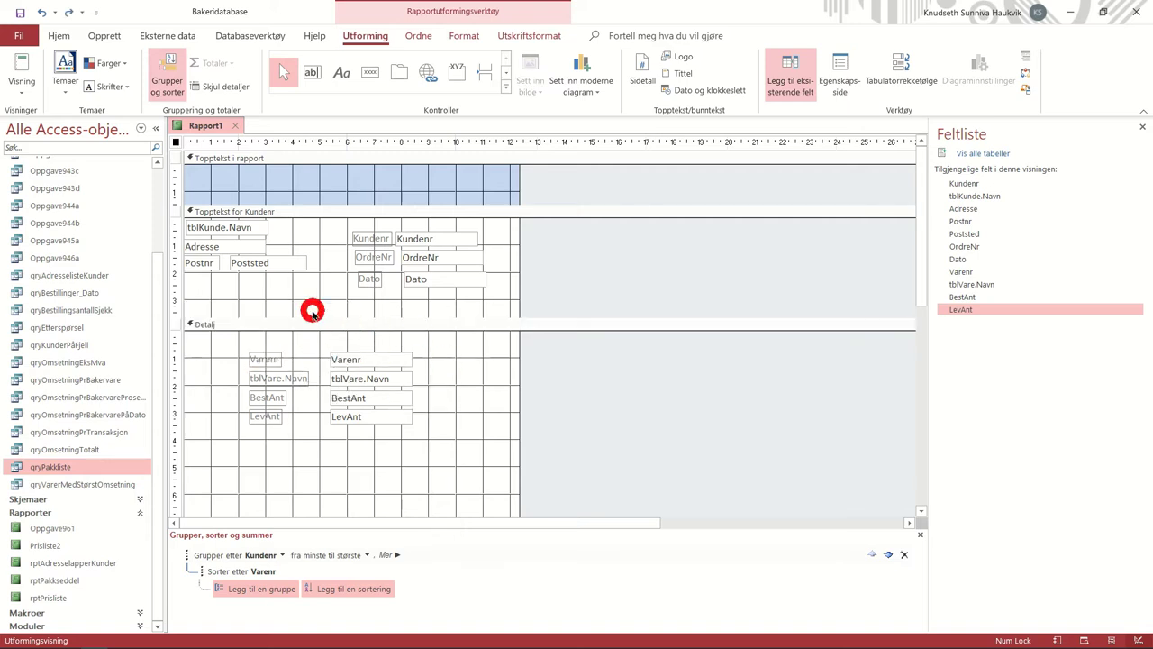
click(194, 226)
drag(183, 219, 195, 306)
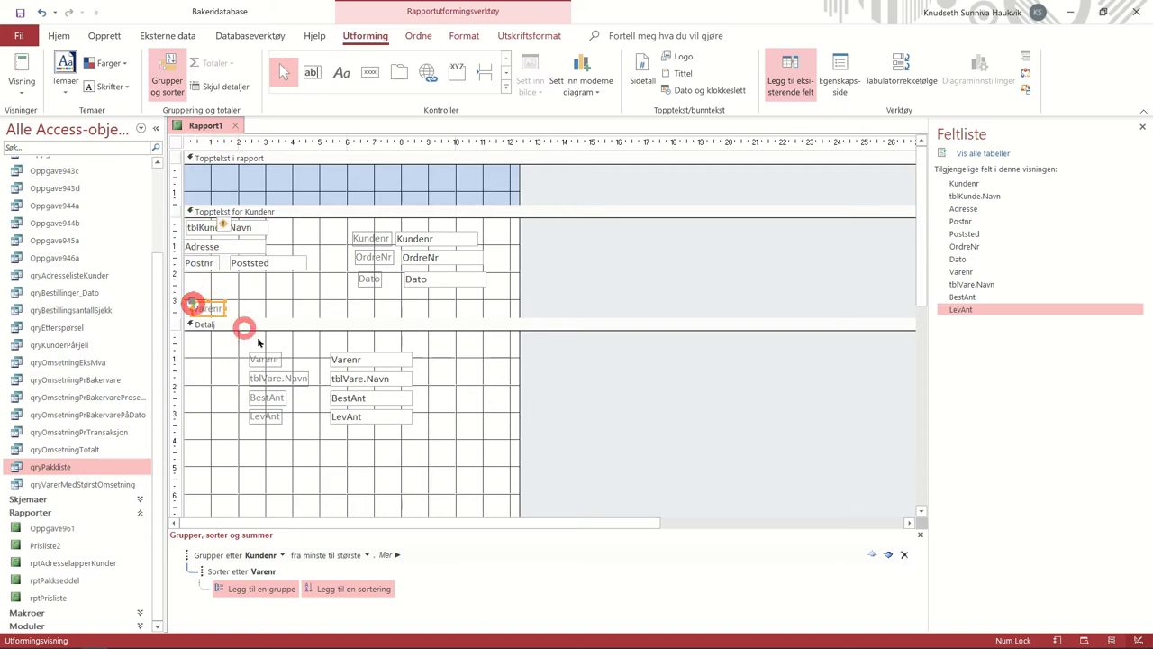
Step: Delete the Varenr label from the Detail section and move the Varenr text box directly beneath the heading label
click(262, 360)
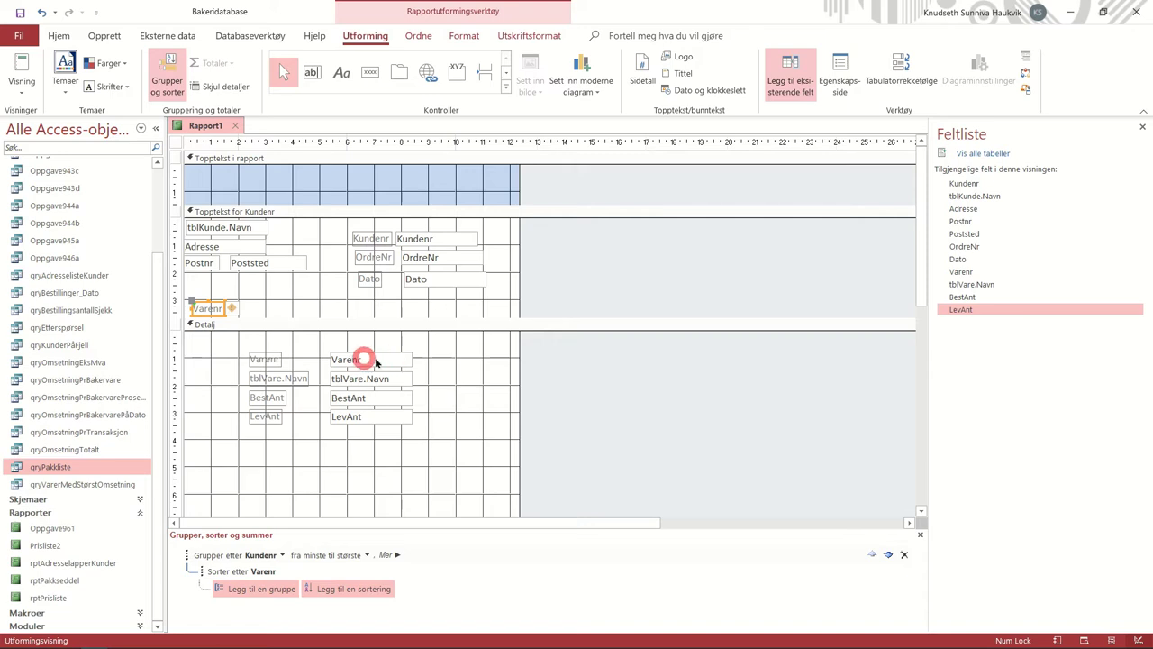
click(263, 360)
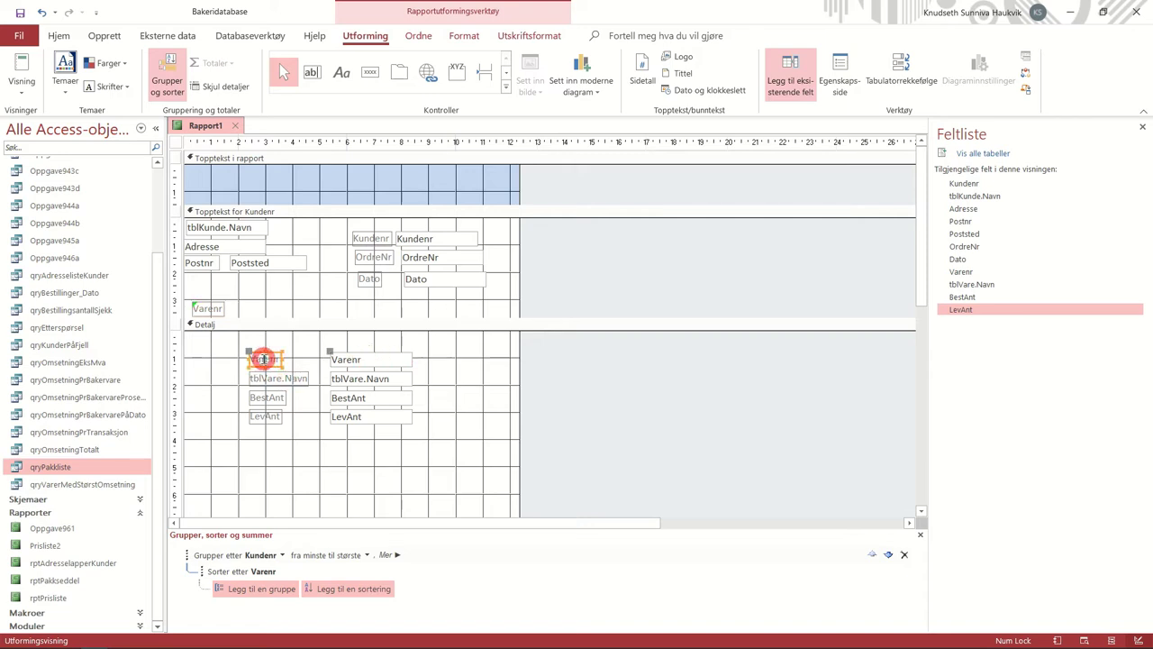
drag(263, 361, 188, 334)
Step: Copy the tblVare.Navn label into the Kundenr group header and place it beside the Varenr heading label
click(275, 378)
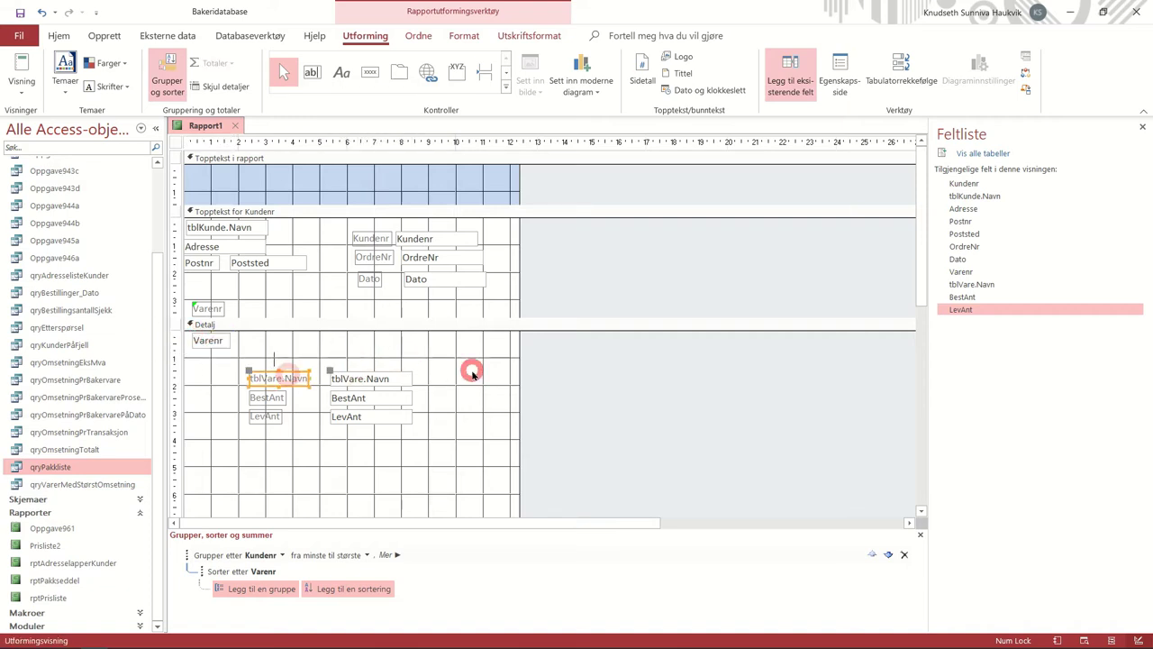
key(ctrl+c)
click(273, 304)
key(ctrl+v)
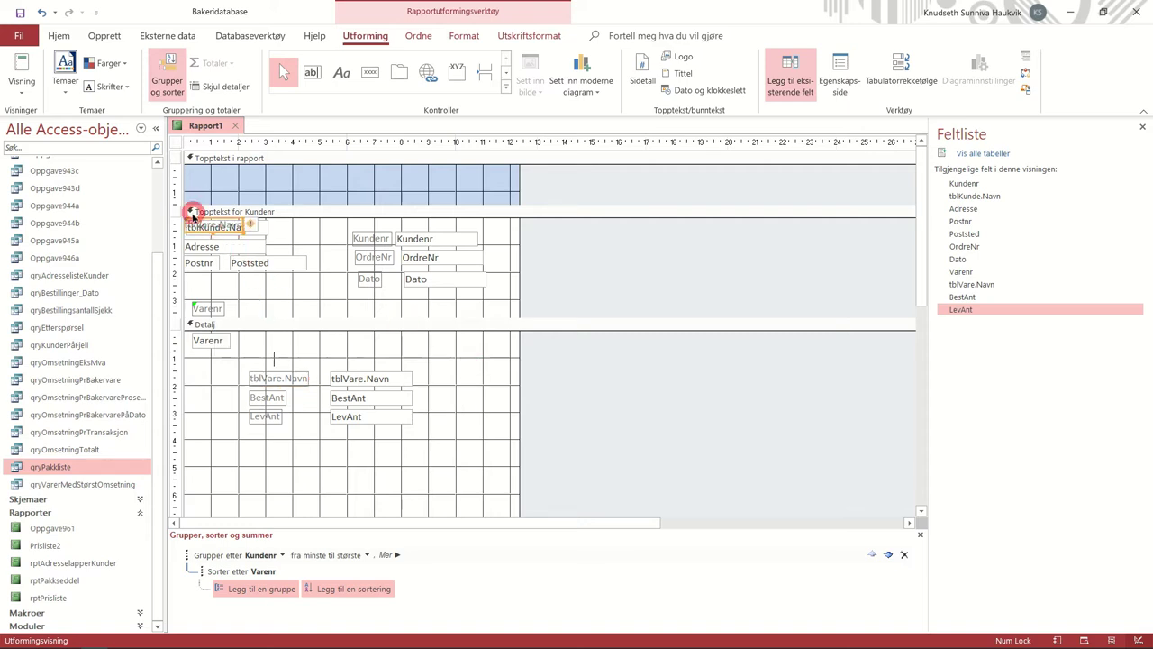
drag(186, 218, 241, 302)
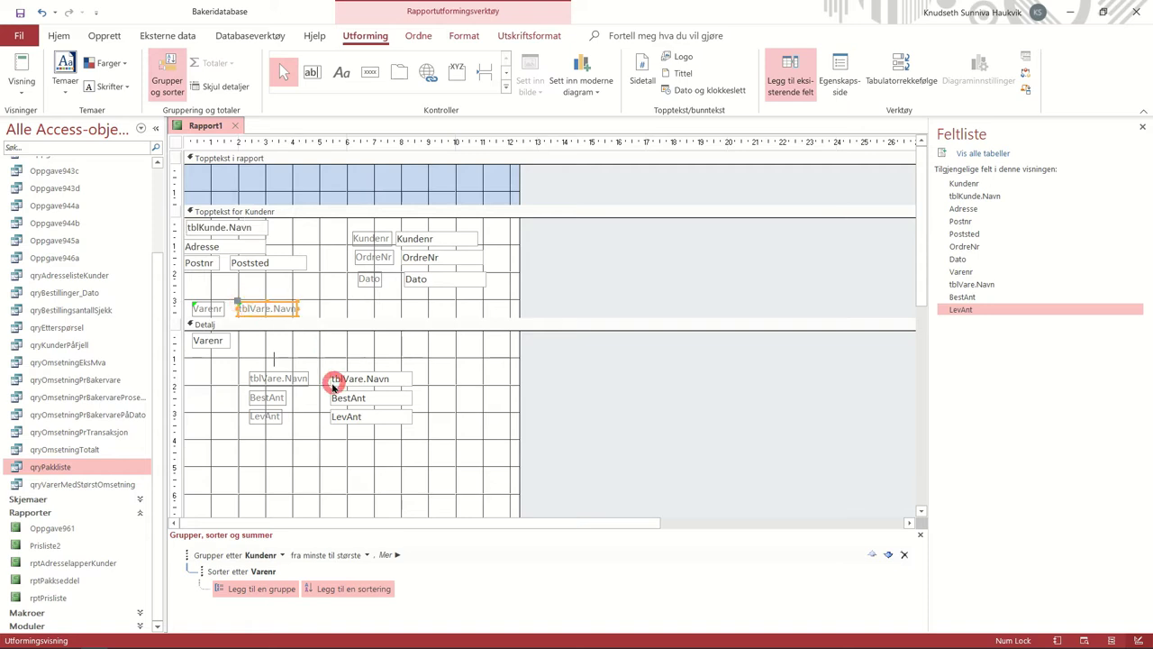
Step: Delete the tblVare.Navn label from the Detail section
click(297, 378)
key(Delete)
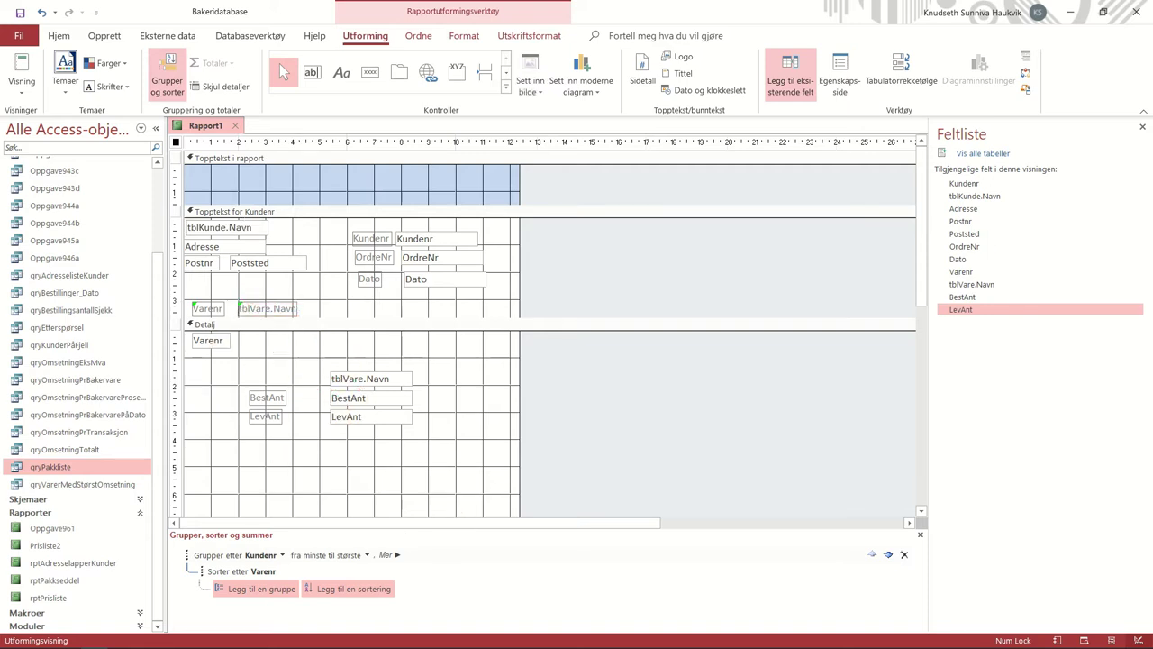
click(699, 352)
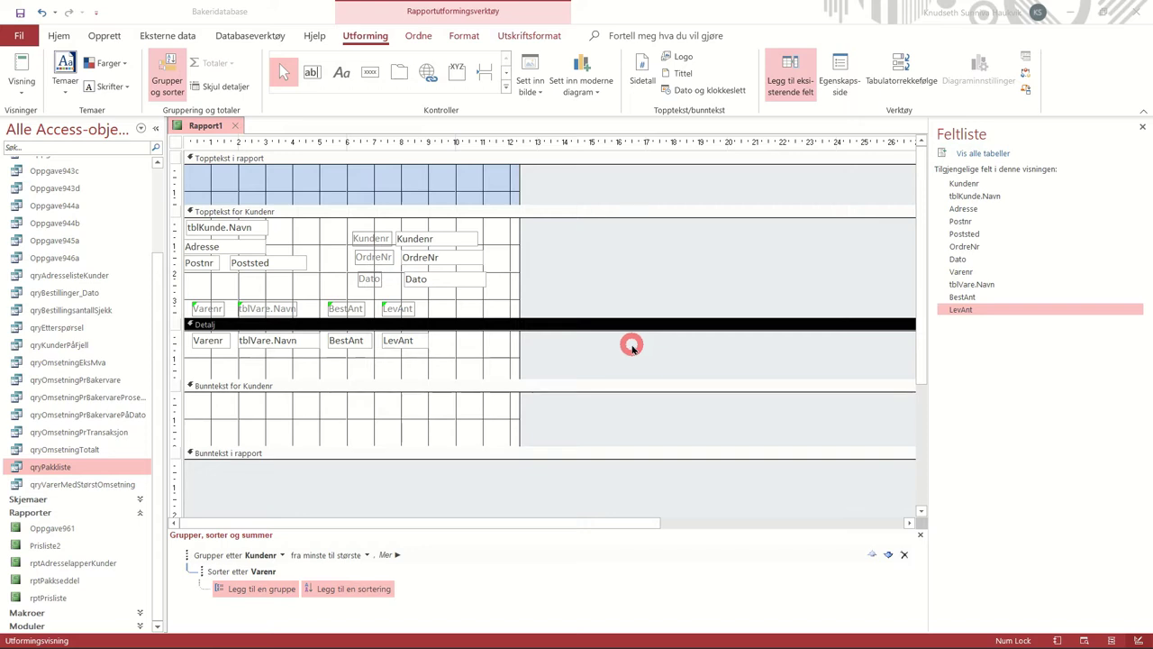
Step: Display the report in Report view for order date 07.08.2010 and check the layout across several customer groups
click(25, 60)
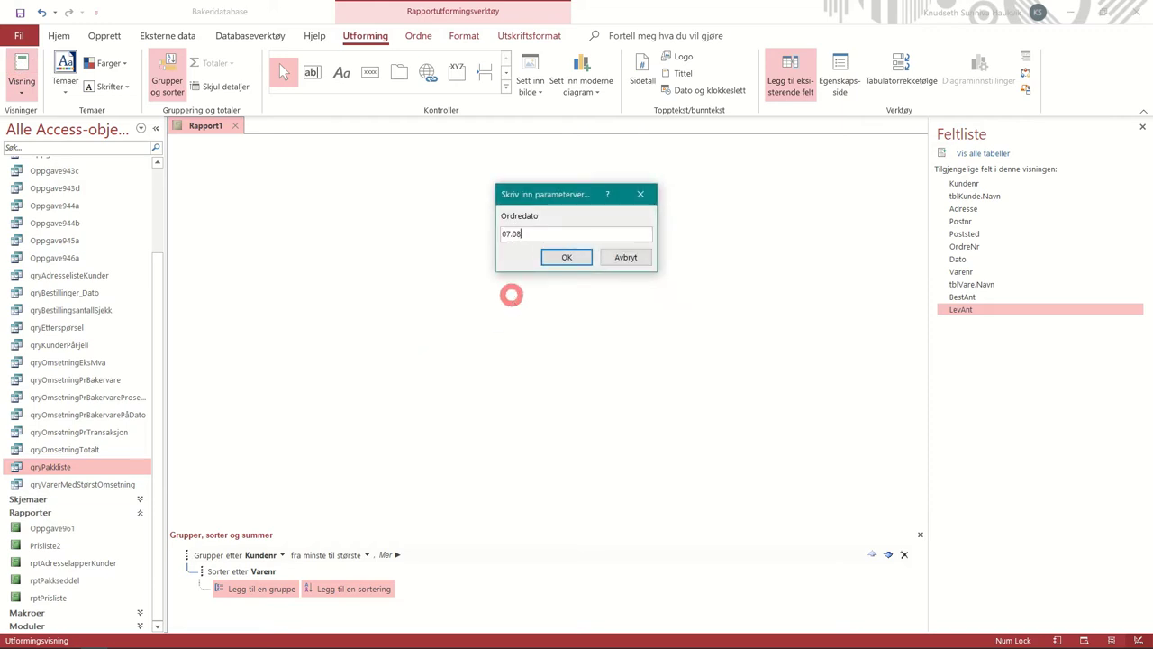
text(07.08.2010)
key(Return)
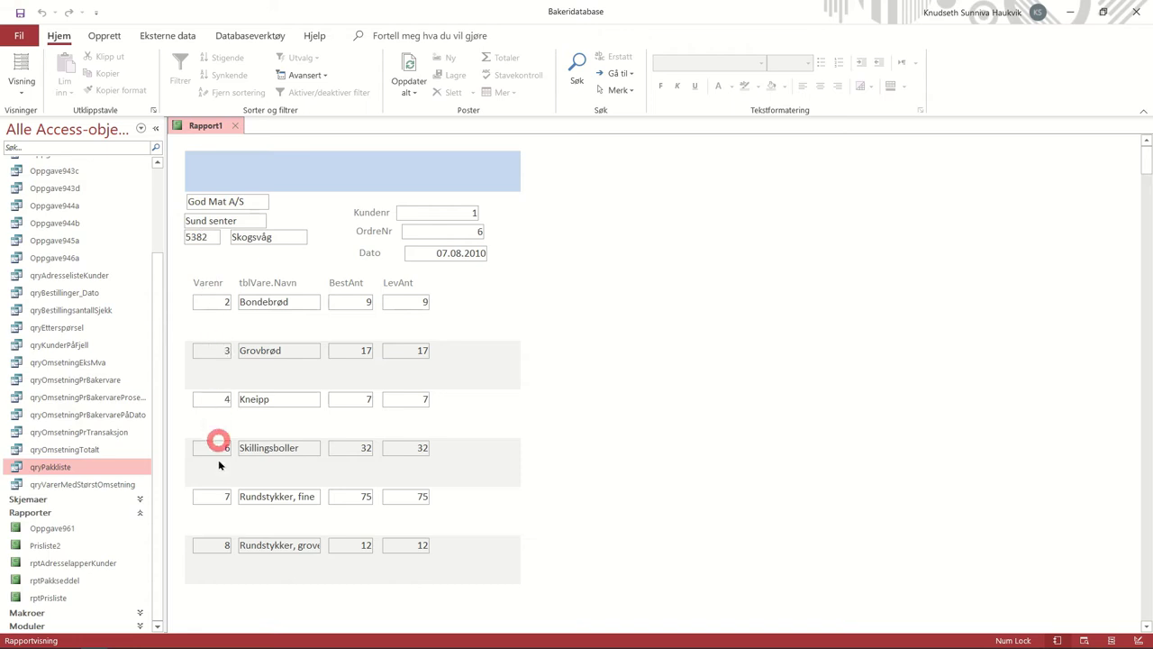
scroll(252, 175, down, 2)
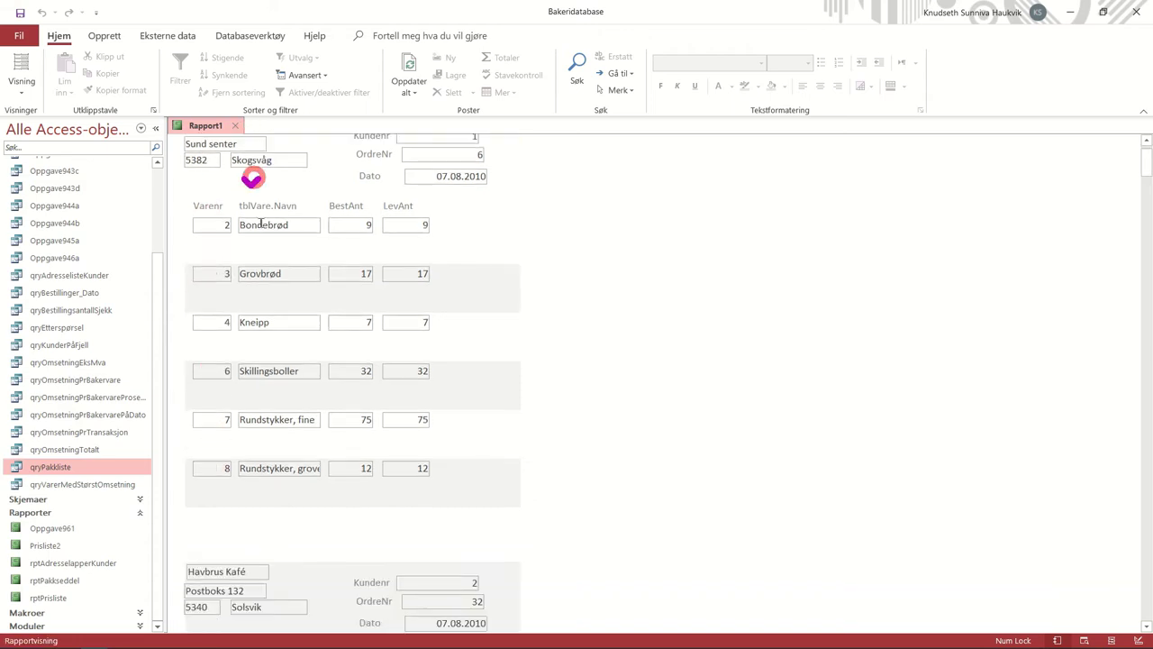
scroll(275, 330, down, 5)
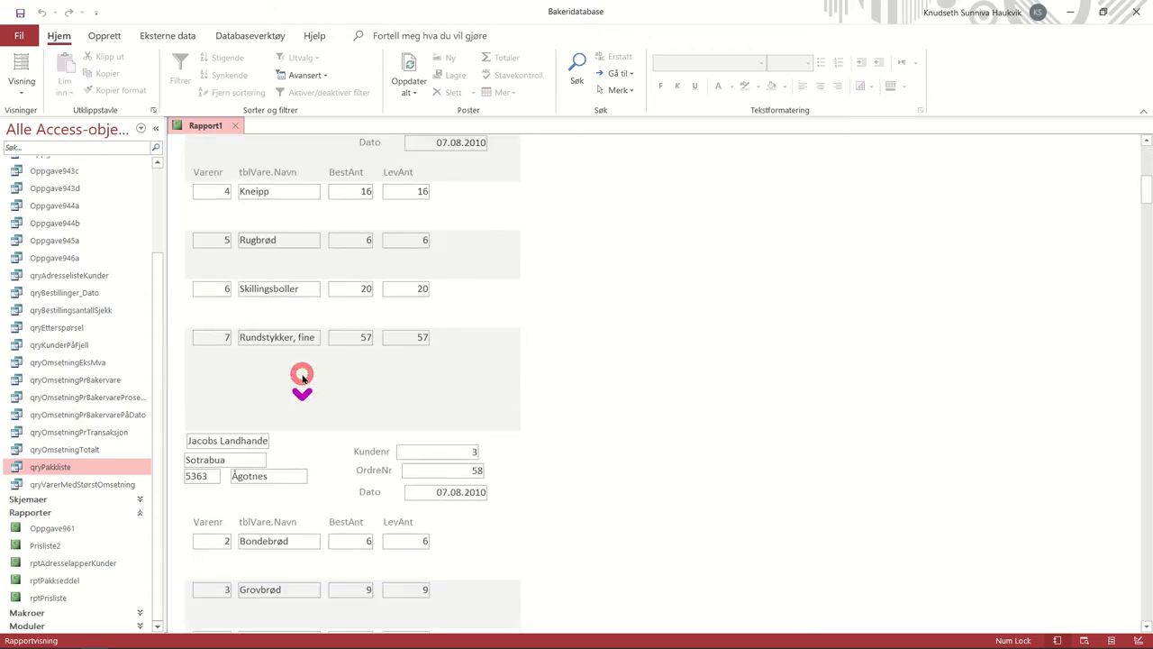
scroll(301, 378, down, 1)
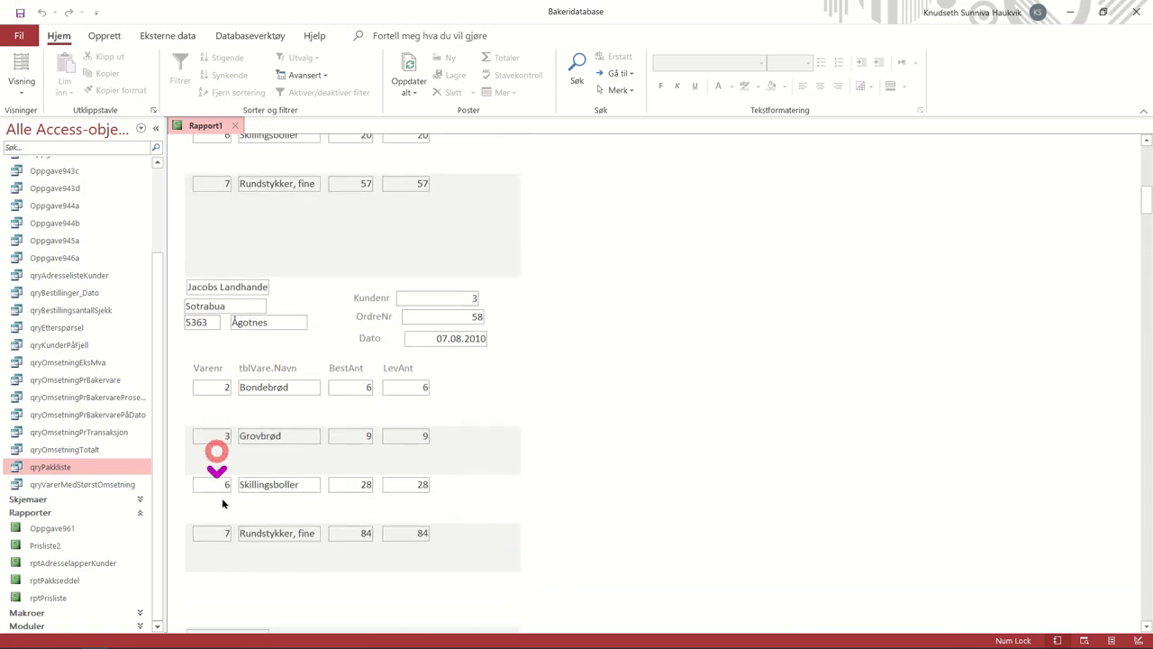
scroll(227, 527, up, 4)
scroll(227, 527, up, 3)
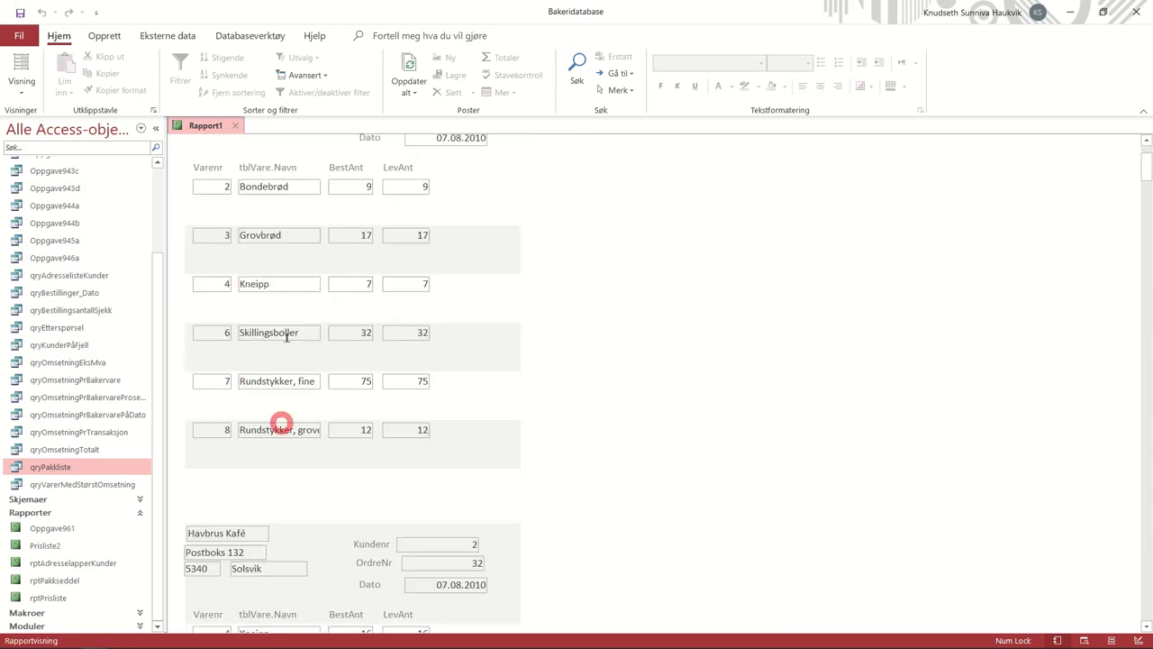
Step: Shrink the Detail section in design view to just below its row of text boxes and preview the report for 07.08.2010
click(23, 82)
click(81, 216)
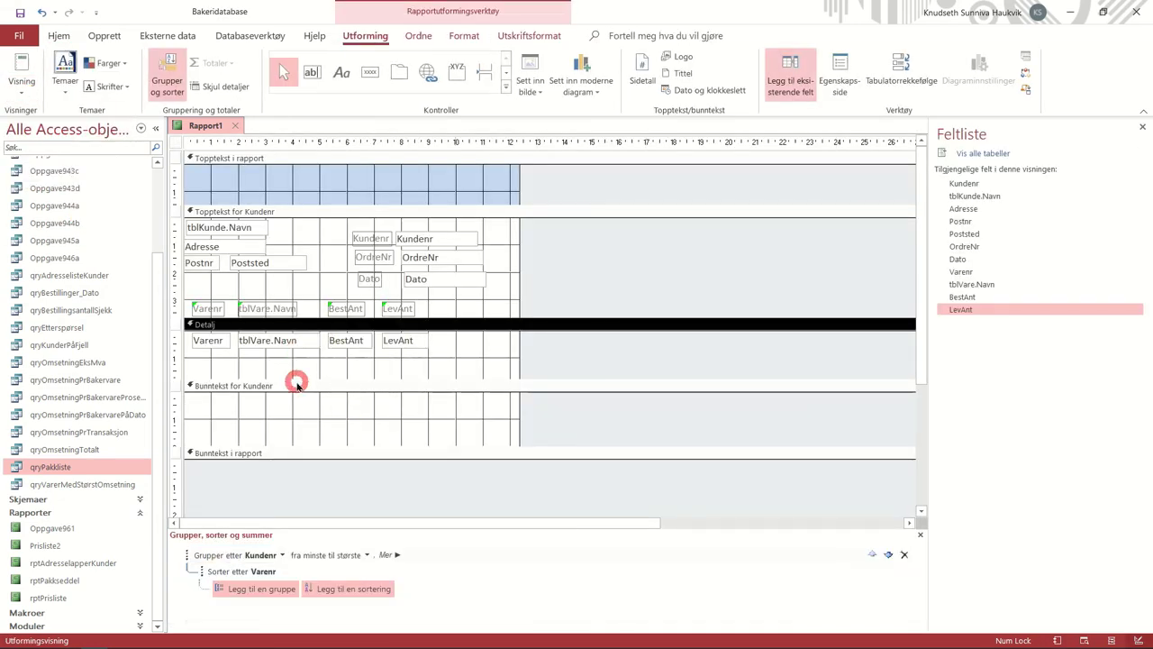
click(295, 361)
drag(296, 362, 296, 348)
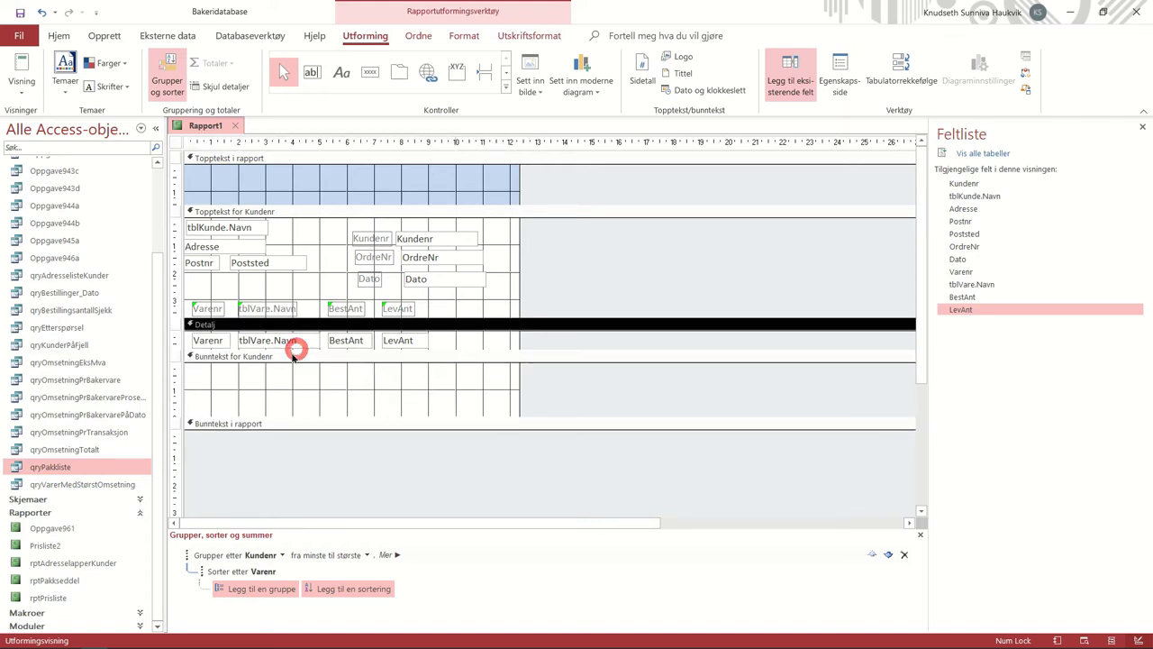
click(22, 63)
click(553, 258)
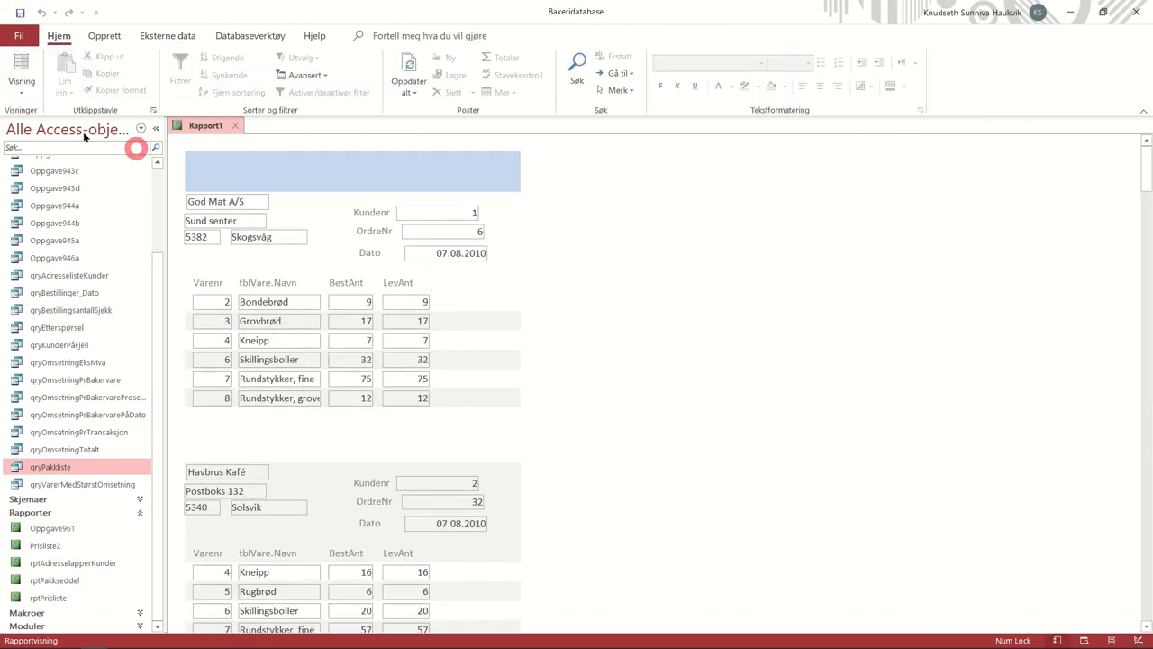
Step: Narrow the report in design view to about 11.2 cm, at the edge of the Dato box, and preview it for 07.08.2010
click(21, 86)
click(65, 228)
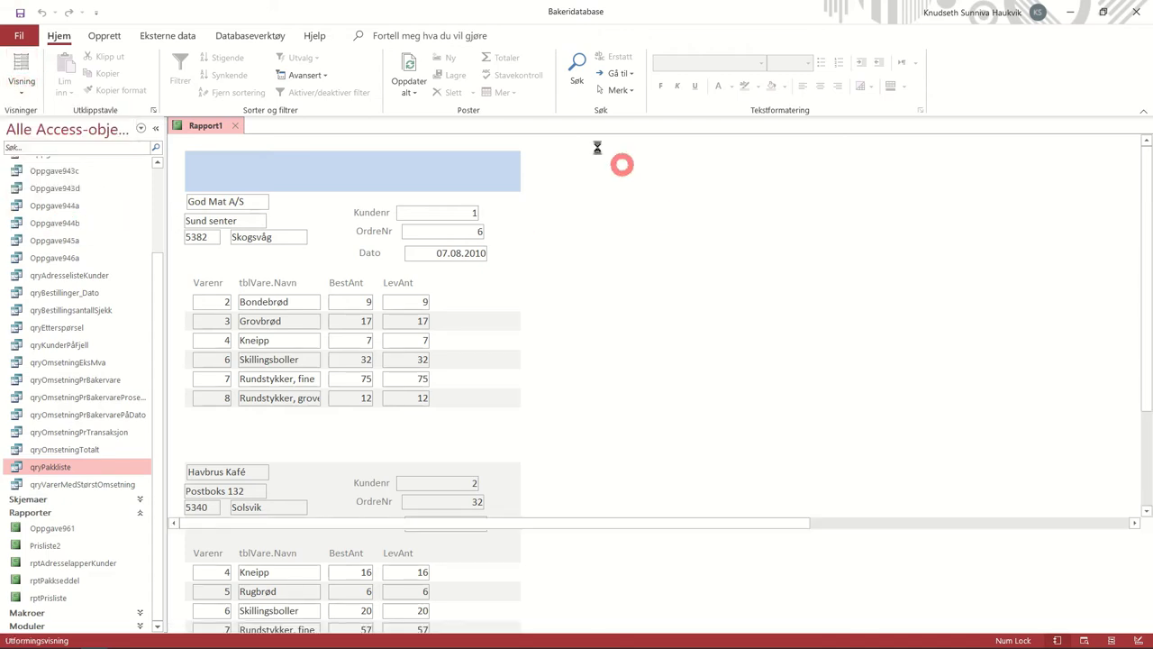
drag(518, 179, 489, 179)
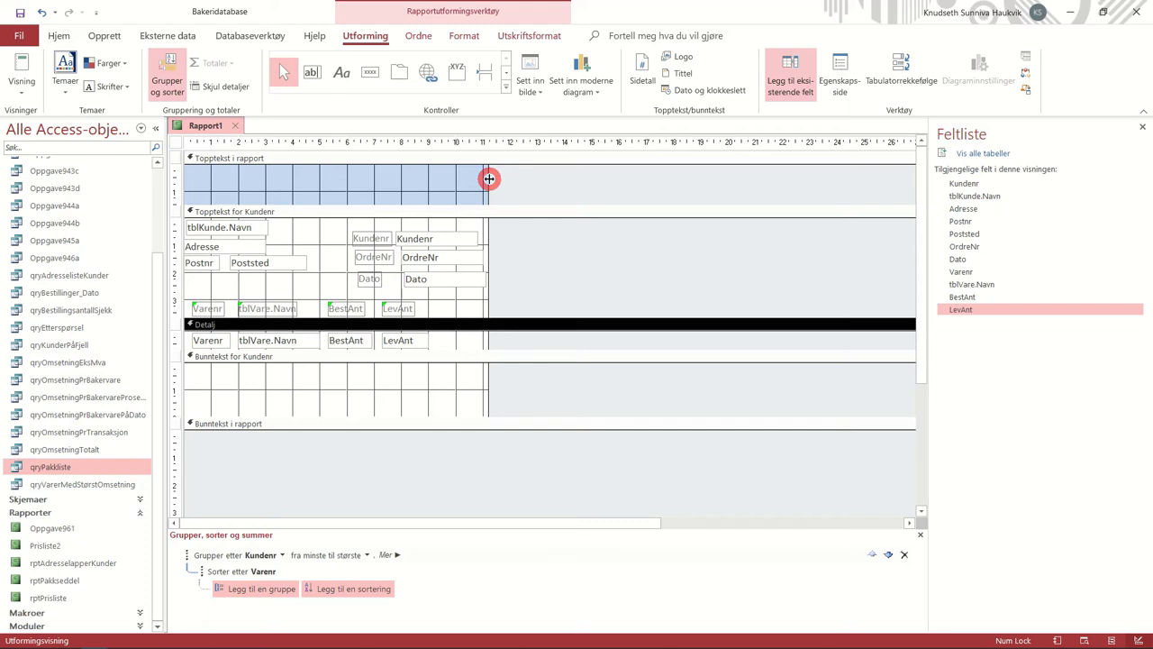
click(22, 68)
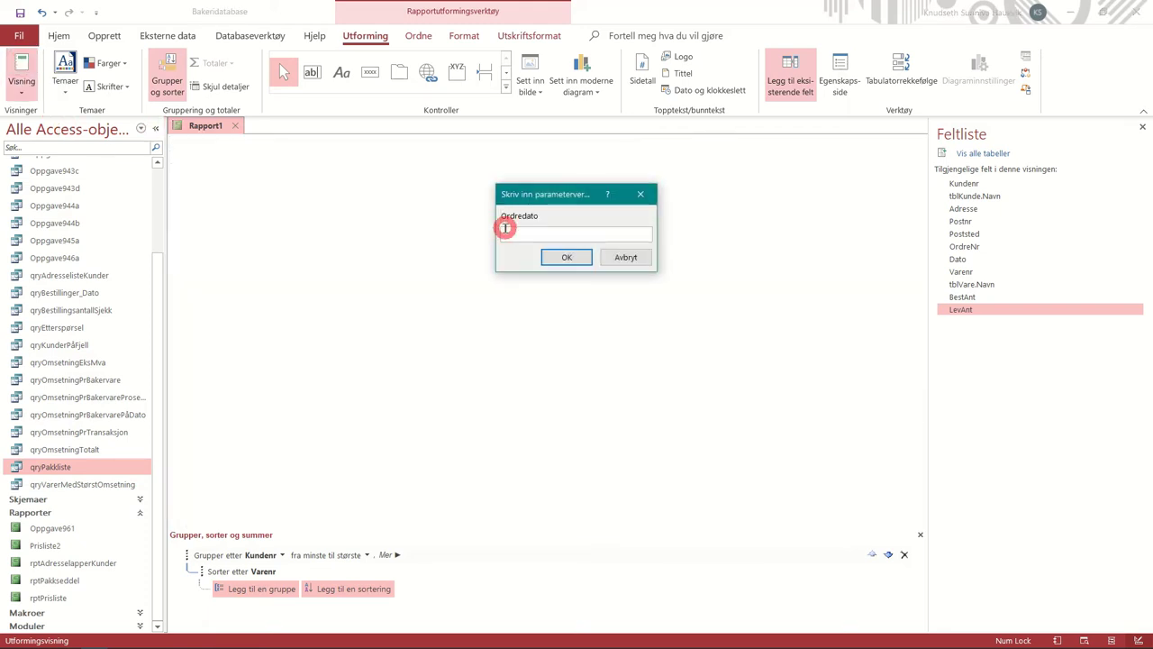
key(Return)
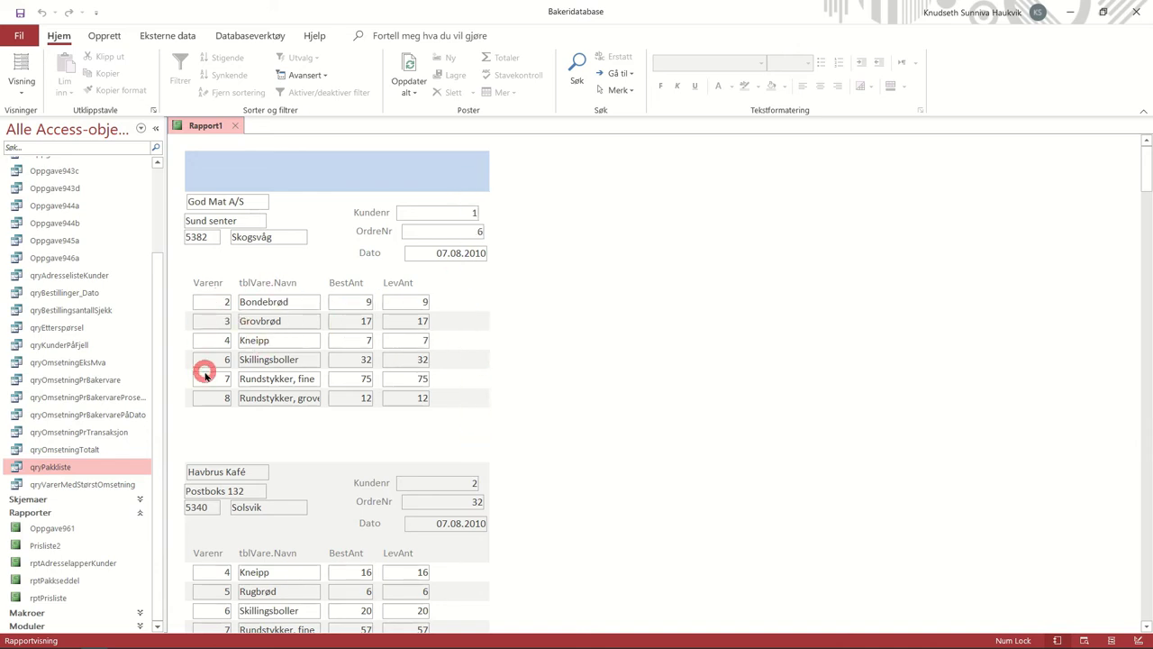
Step: Set the text alignment (Tekstjustering) of the Varenr, BestAnt and LevAnt text boxes in the Detail section to Venstre
click(21, 86)
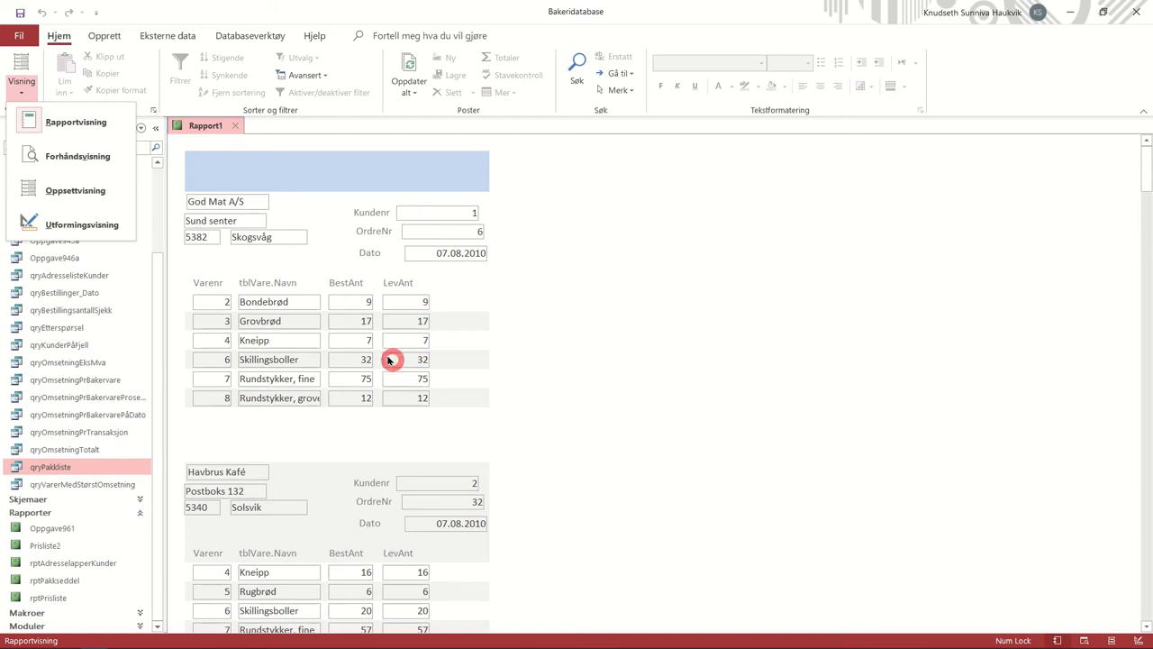
scroll(420, 287, down, 1)
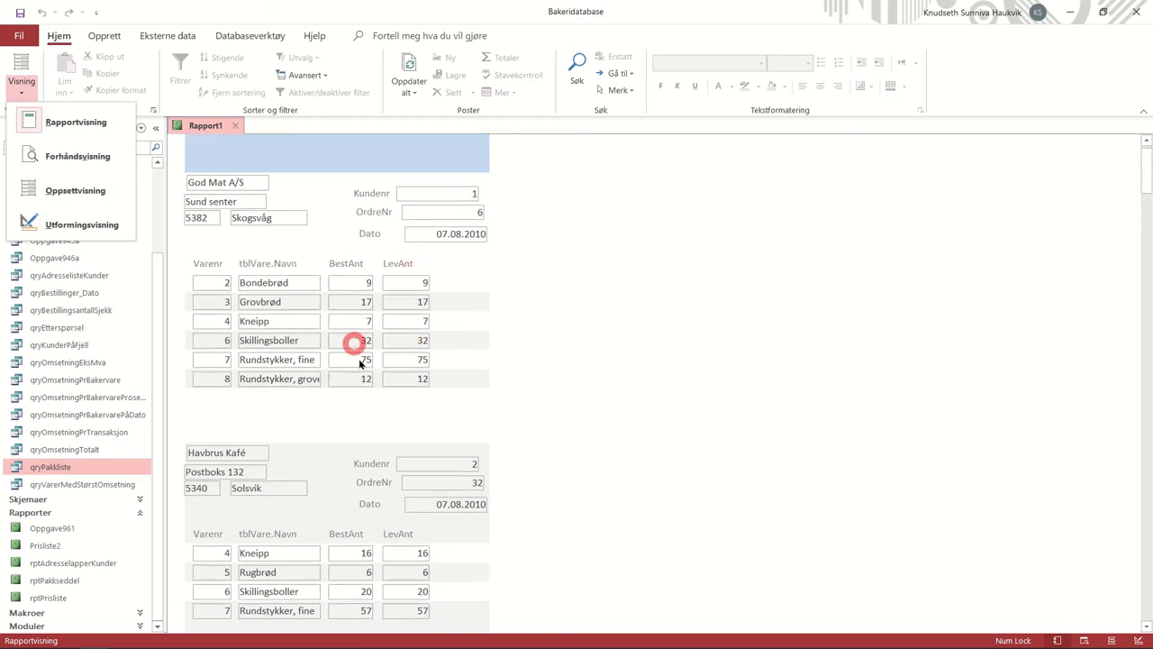
click(63, 223)
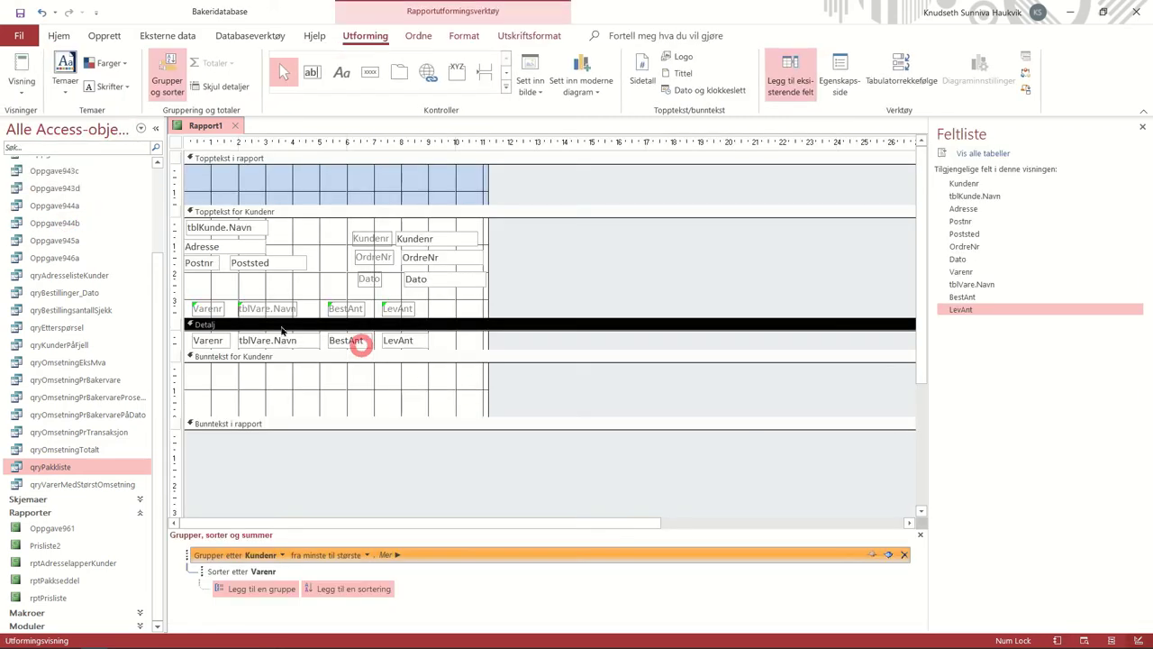
click(206, 341)
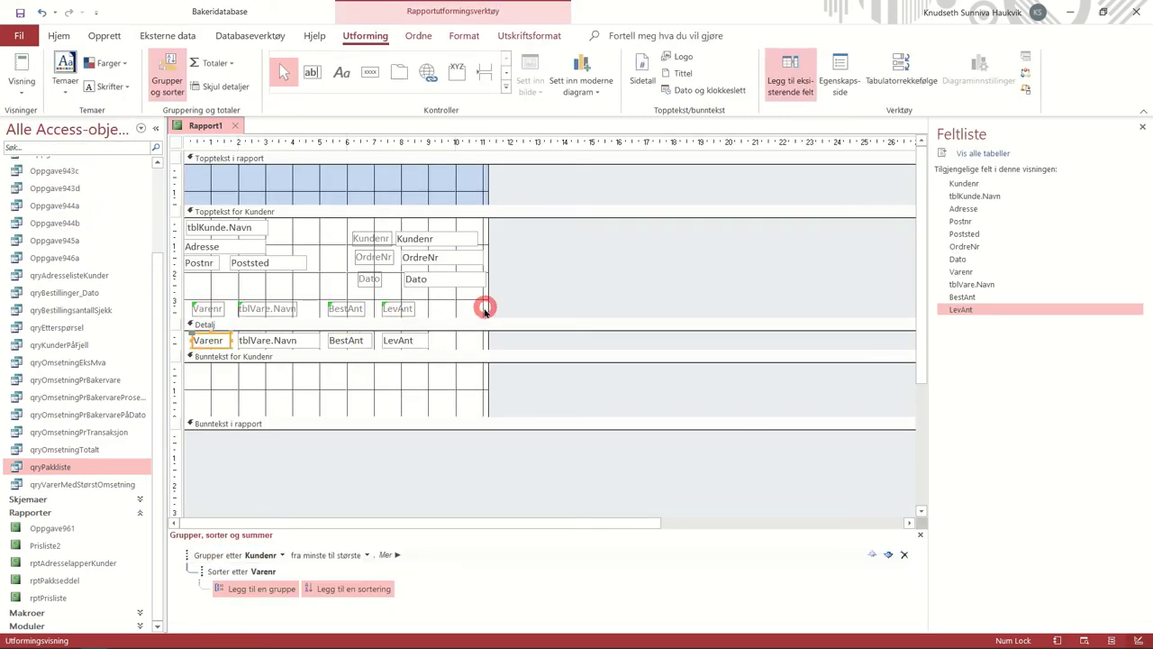
ctrl+click(360, 340)
ctrl+click(399, 340)
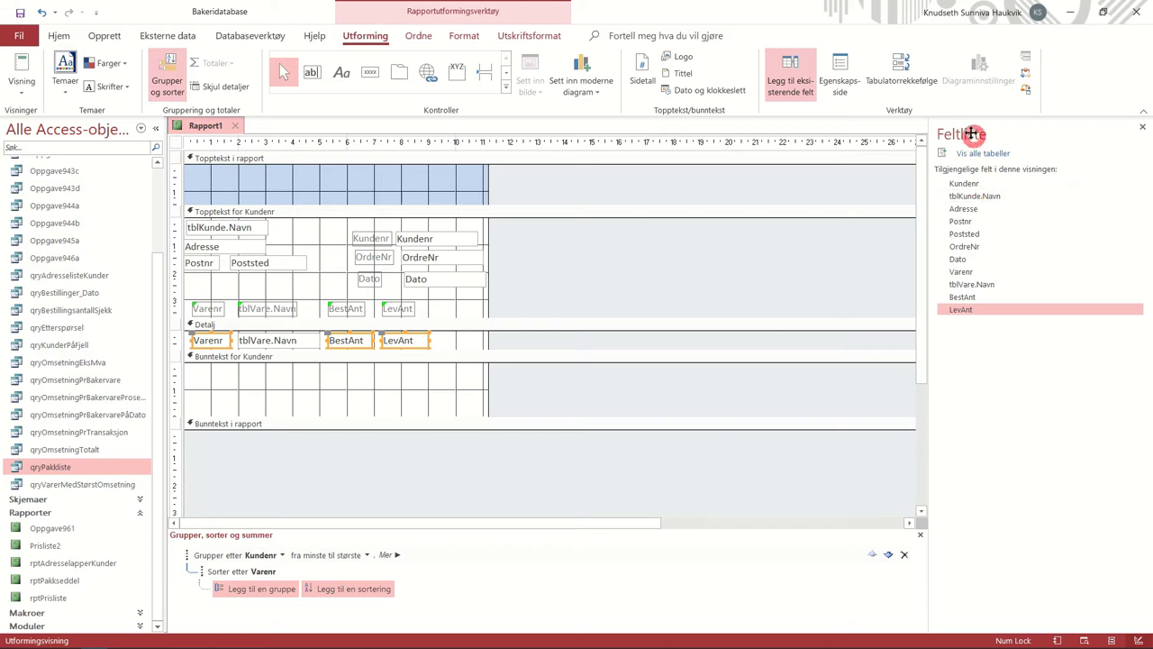
click(847, 81)
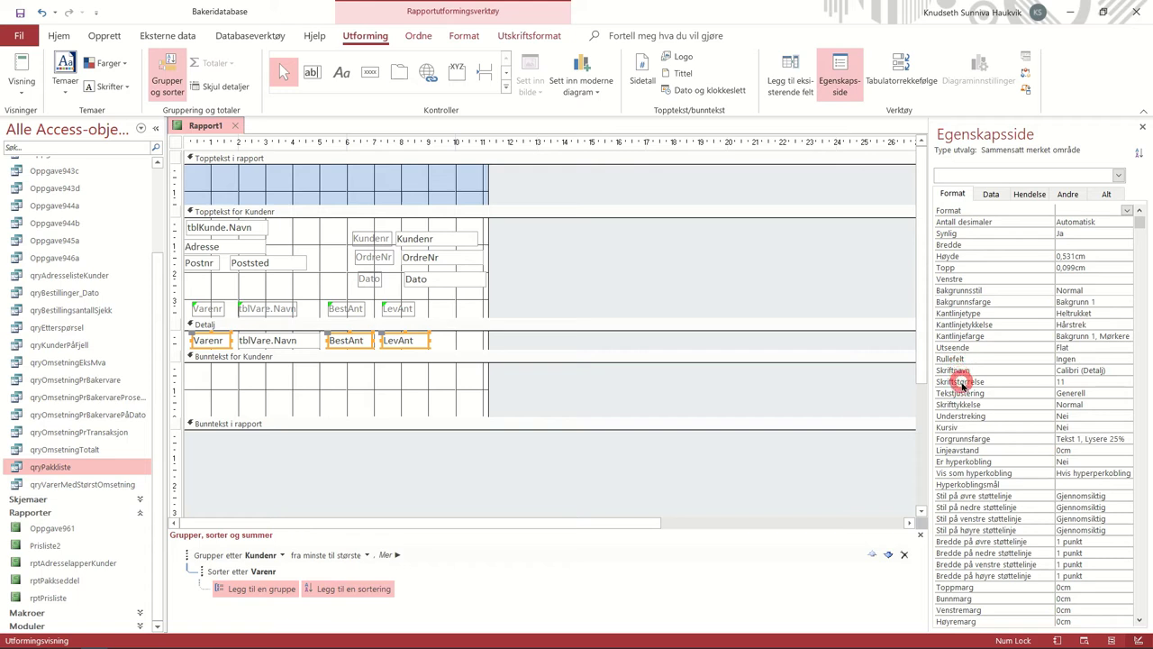
click(1119, 393)
click(1129, 393)
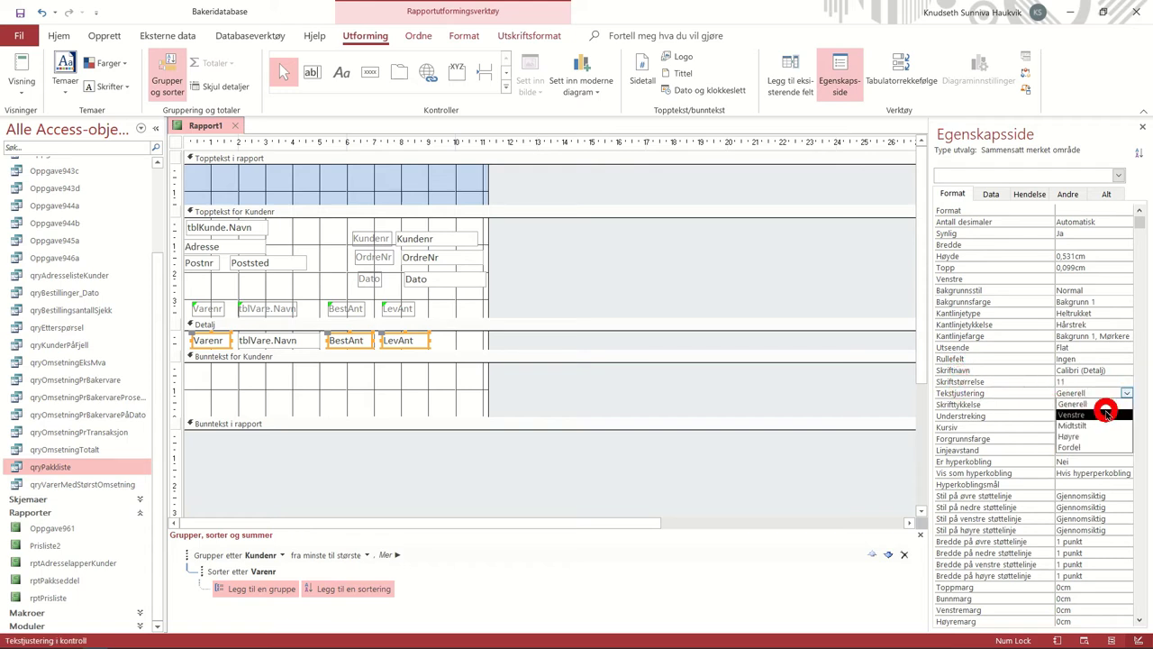
click(1105, 415)
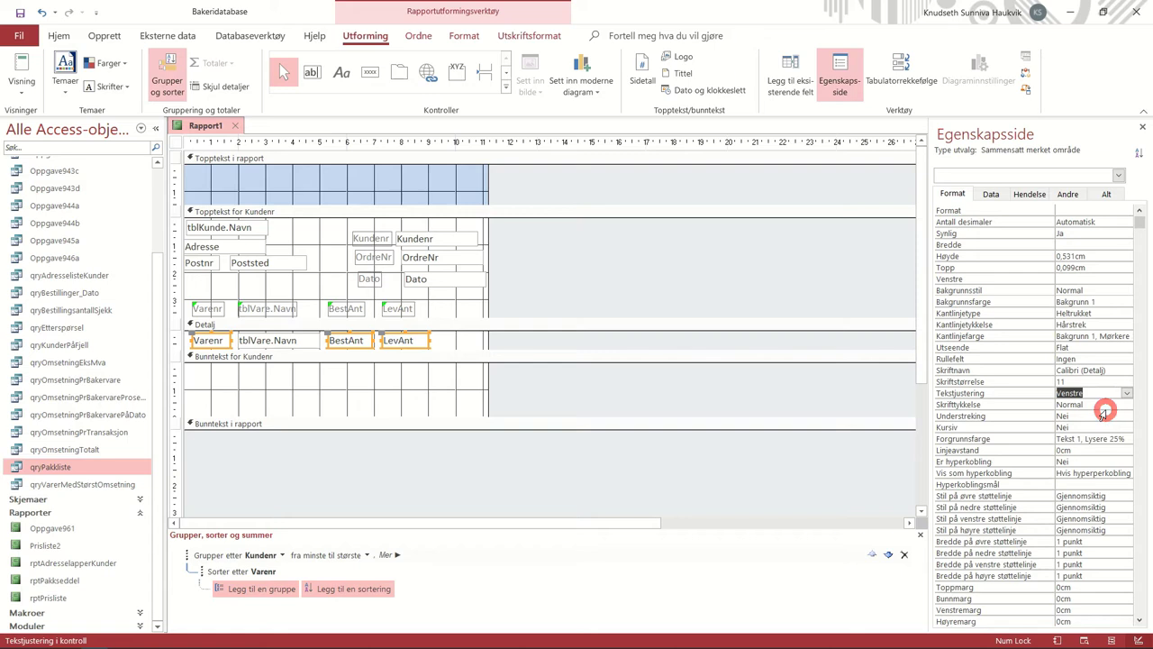
Step: Widen the tblVare.Navn text box in the Detail section to about 3.2 cm and check the item rows in Report view
click(303, 345)
drag(319, 340, 326, 340)
click(22, 70)
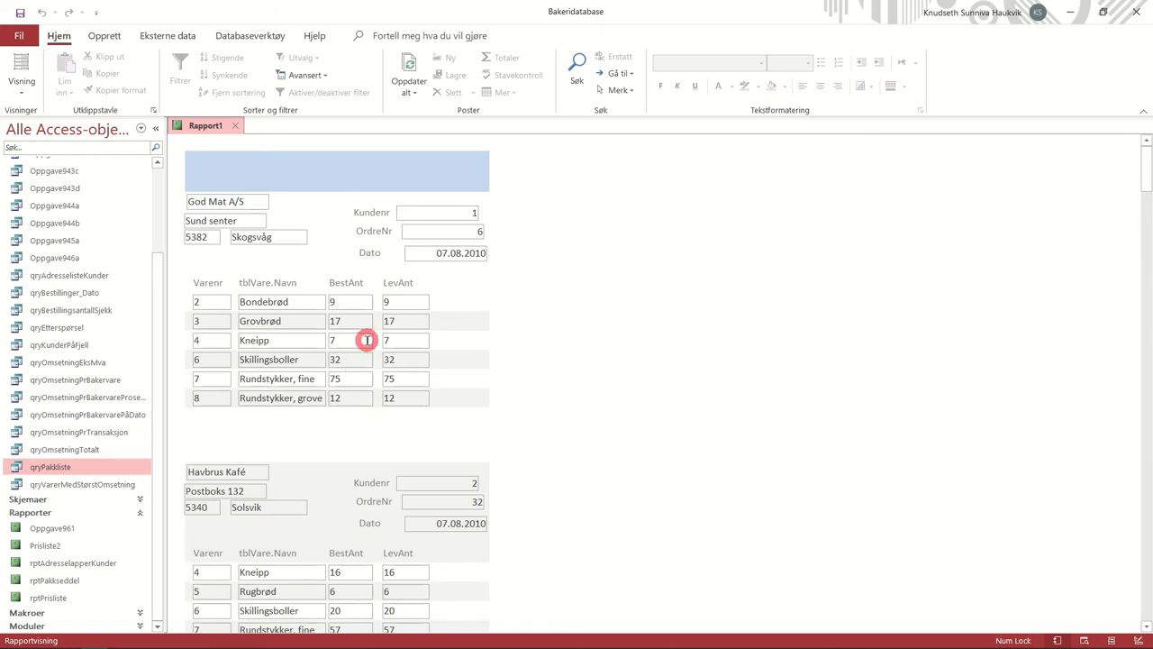
scroll(313, 387, down, 2)
scroll(314, 387, down, 1)
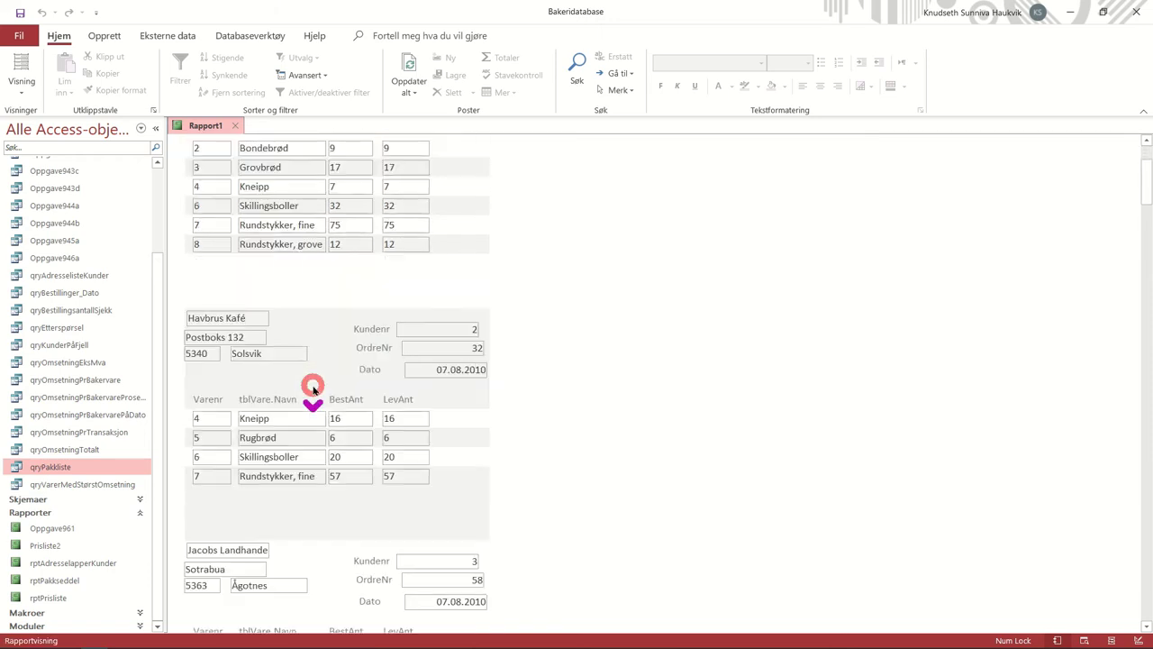
scroll(323, 421, up, 1)
scroll(322, 421, up, 1)
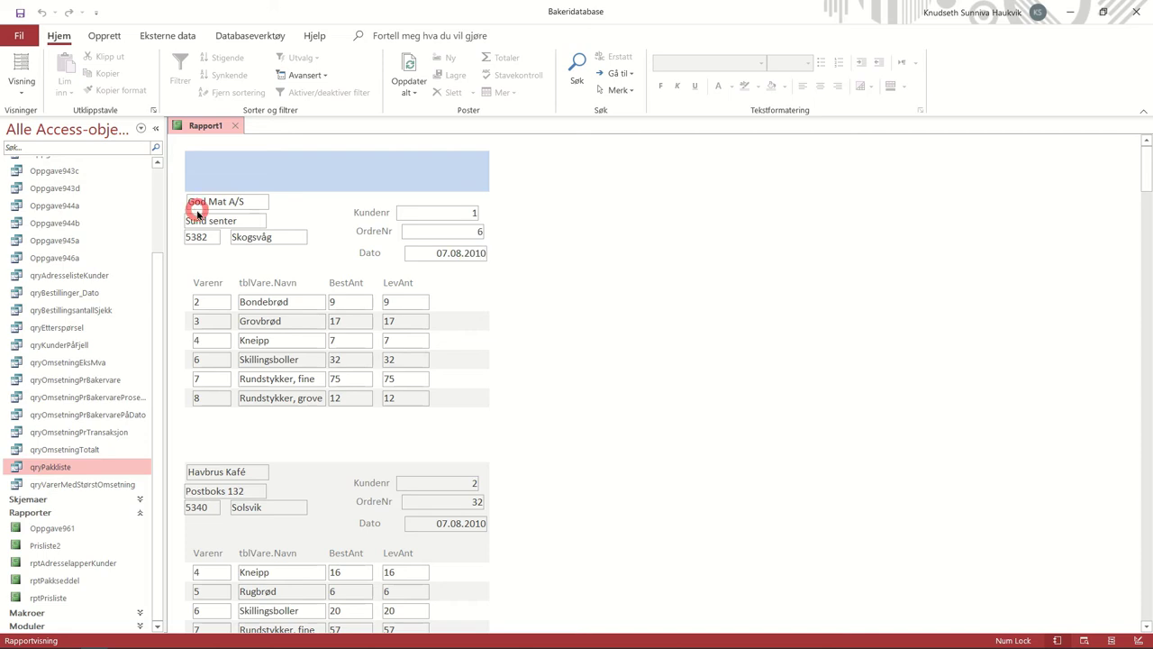
Step: Set the border style (Kantlinjetype) of all customer and order controls above the column headings in the Kundenr header to Gjennomsiktig
click(19, 87)
click(51, 221)
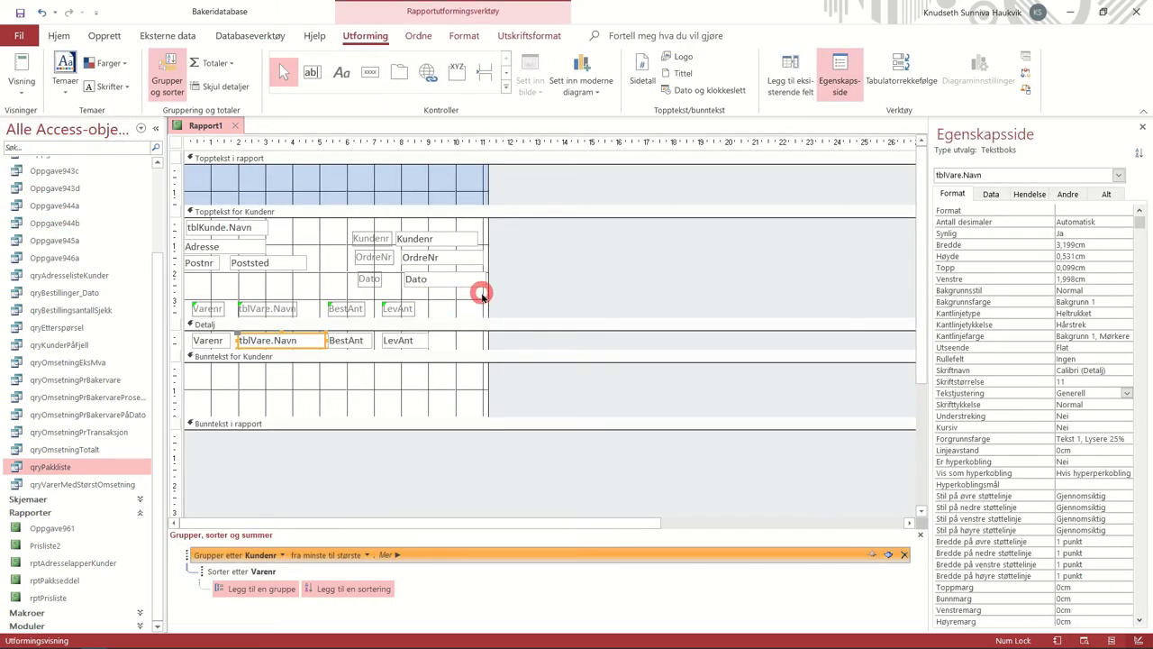
drag(482, 294, 189, 215)
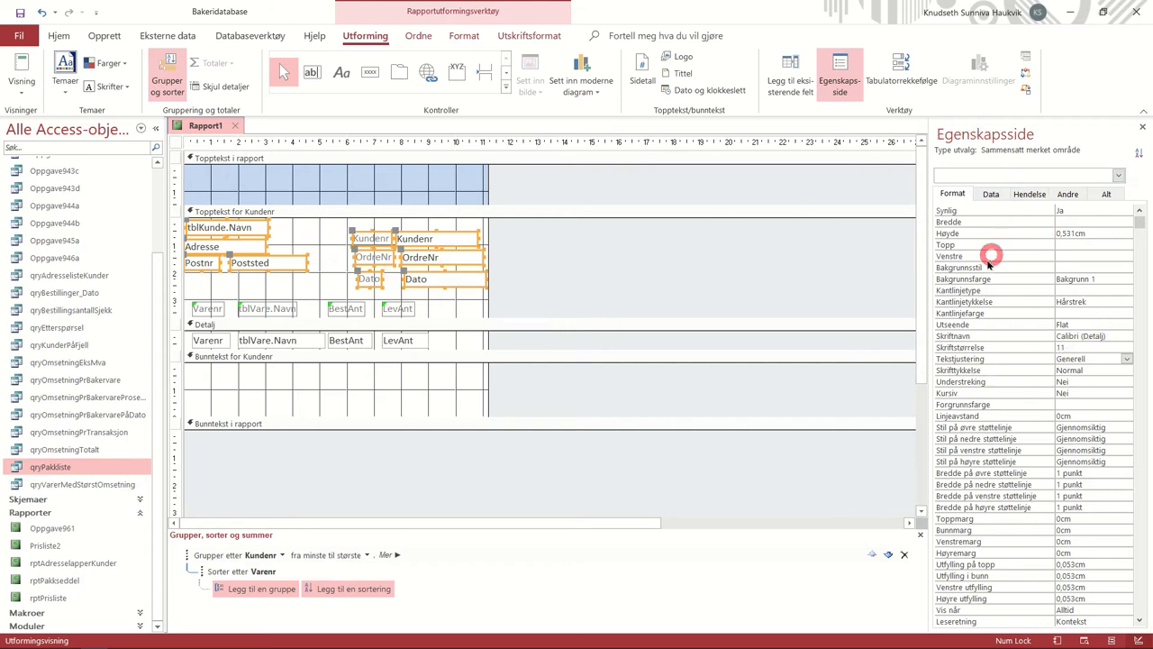
click(1071, 290)
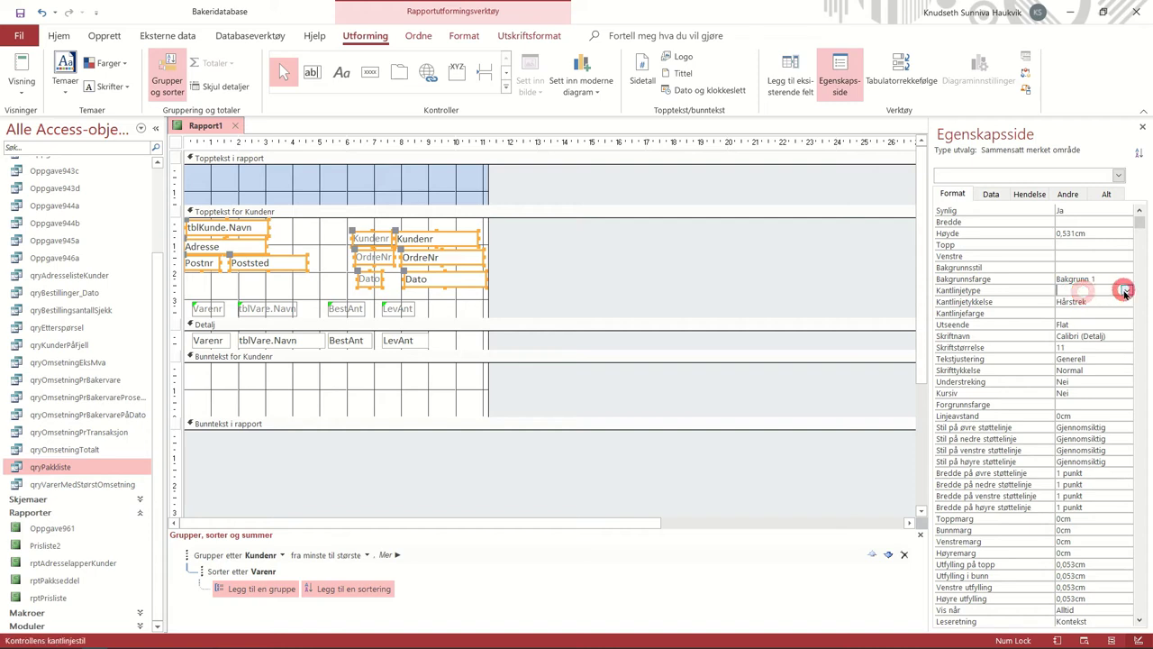
click(1126, 290)
click(1115, 302)
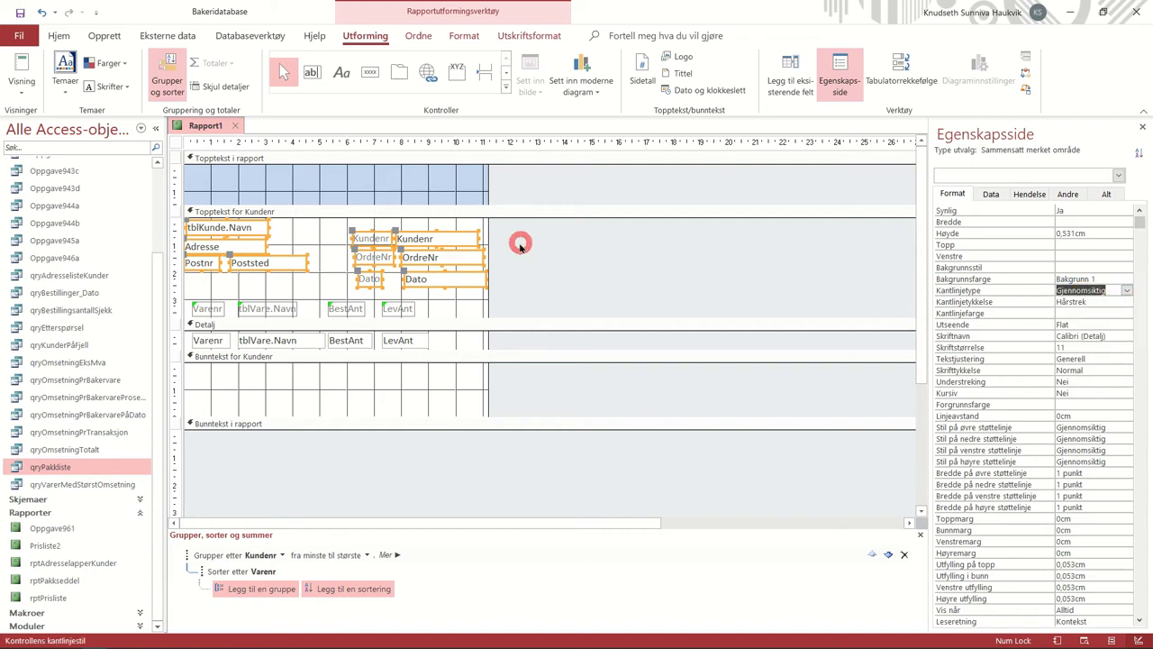
Step: Preview the report for order date 07.08.2010 to check the header fields' borders
click(21, 67)
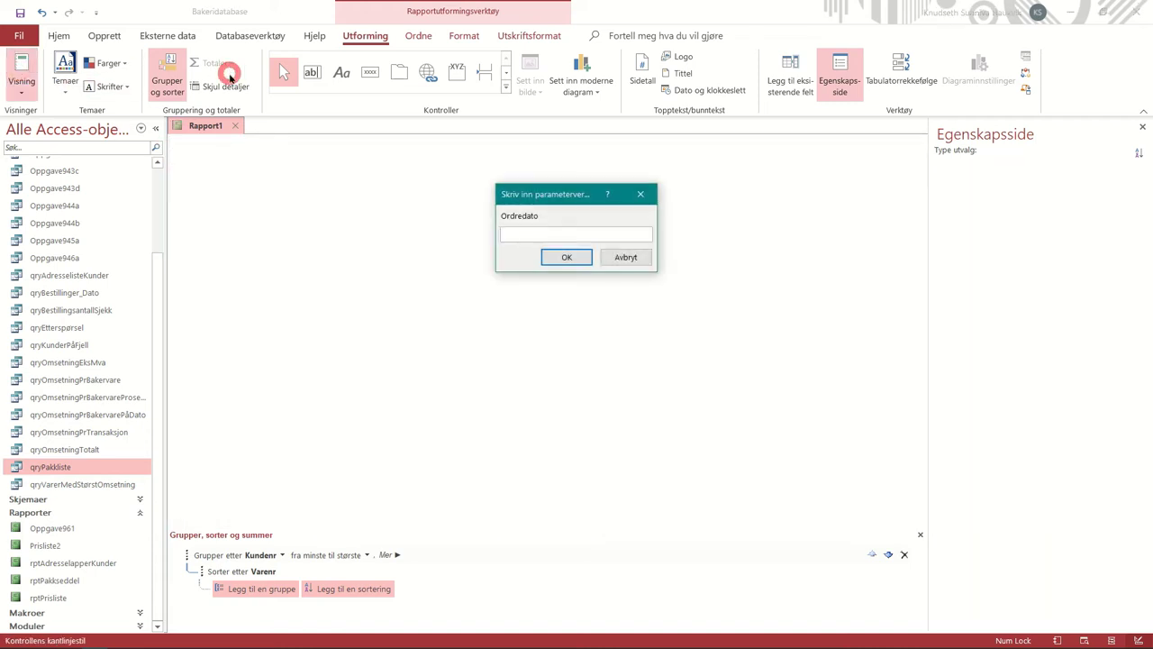
text(07.08.2010)
key(Return)
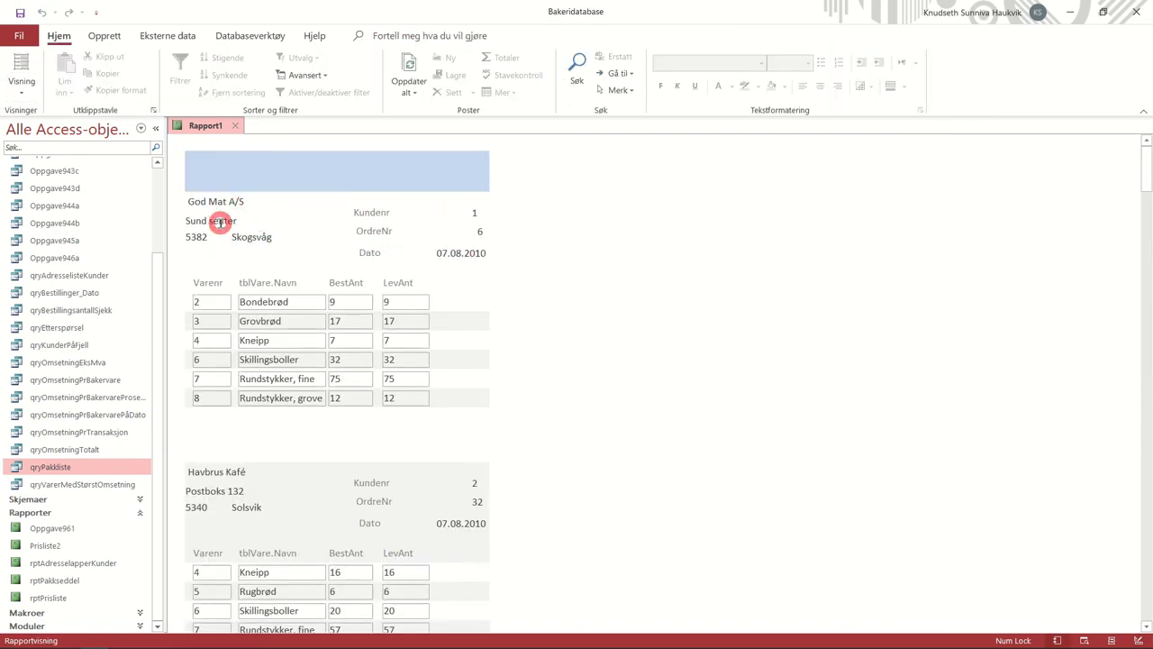
Step: Rerun the report for order date 07.08.2010 and examine the empty space below each customer's item rows
click(22, 83)
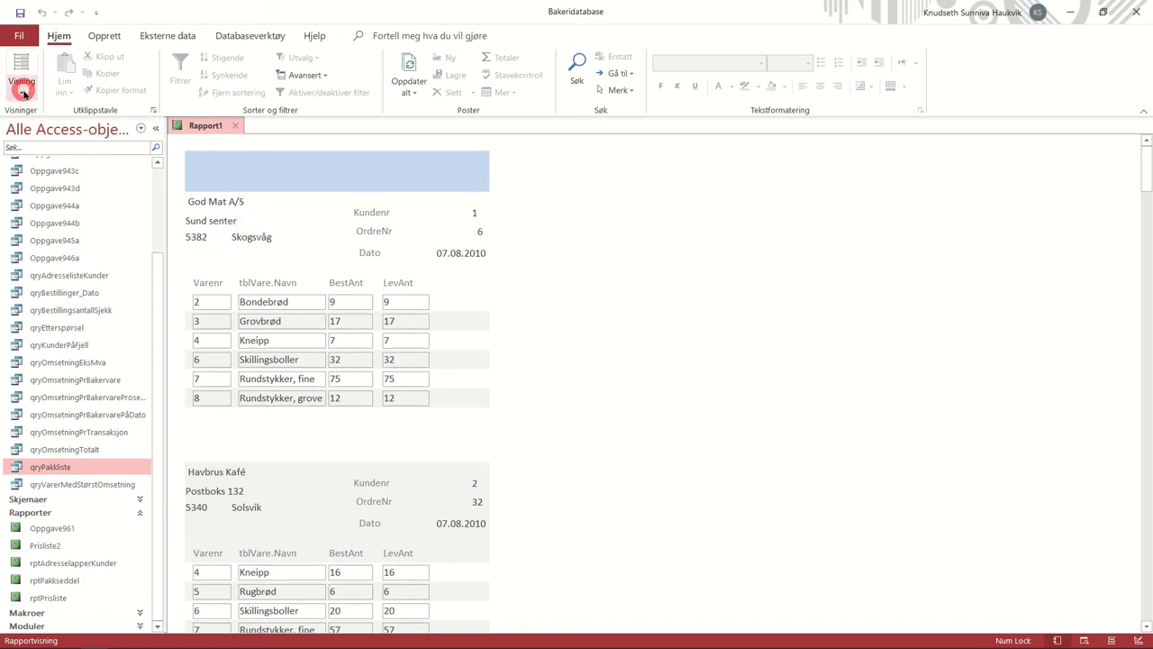
click(80, 224)
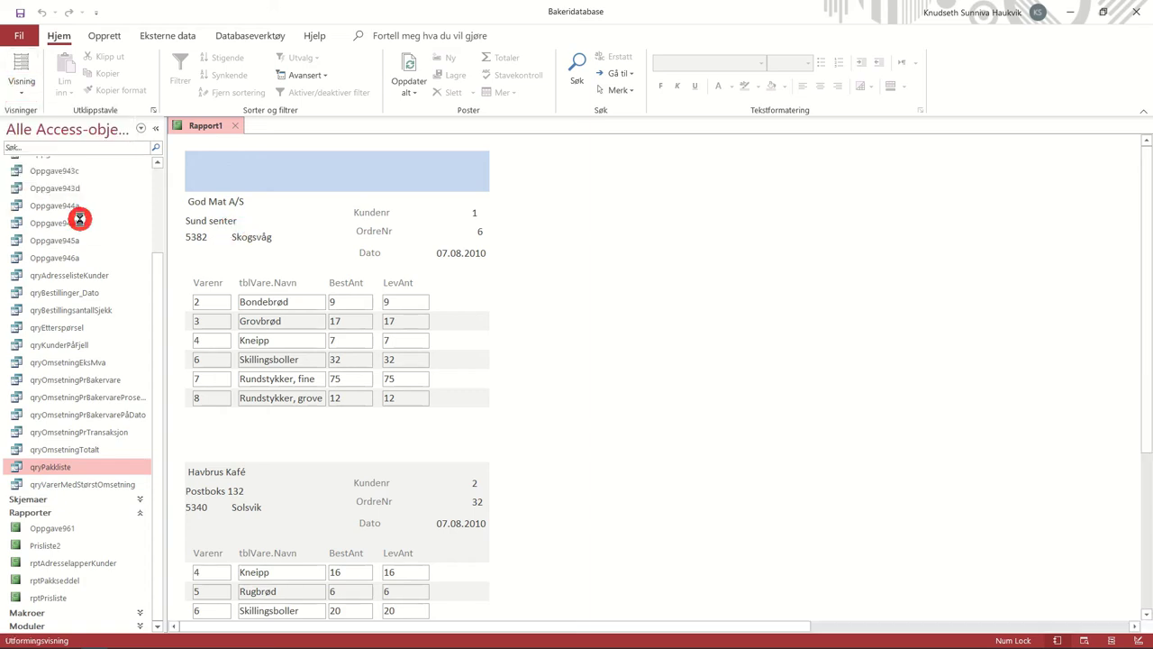
click(219, 168)
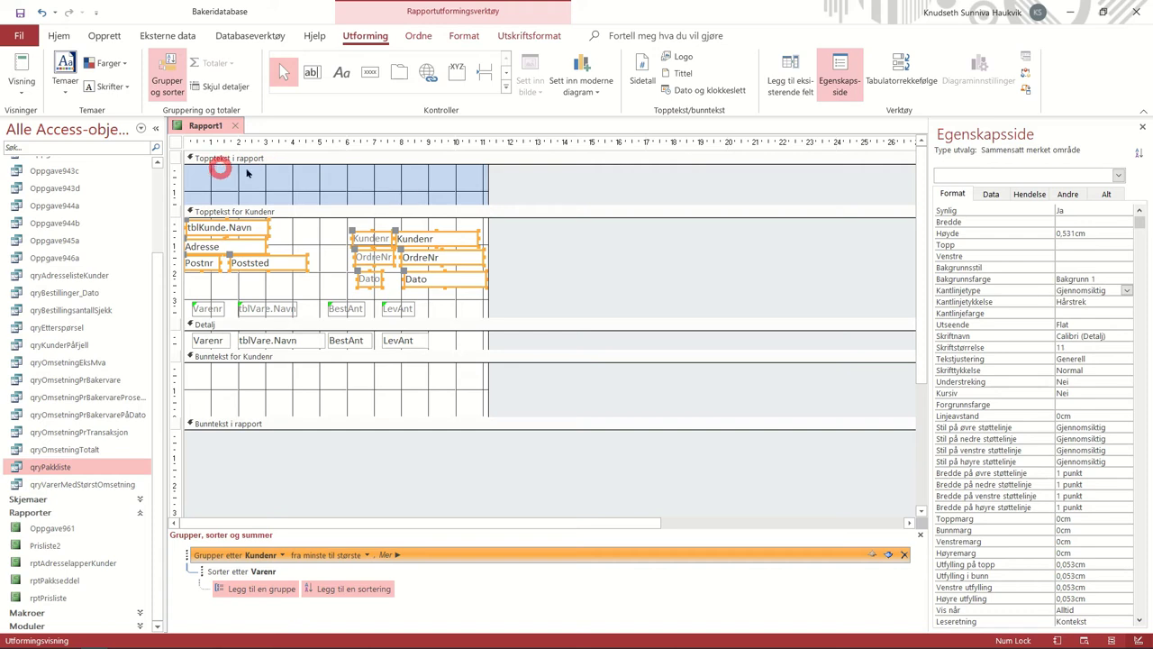
click(34, 70)
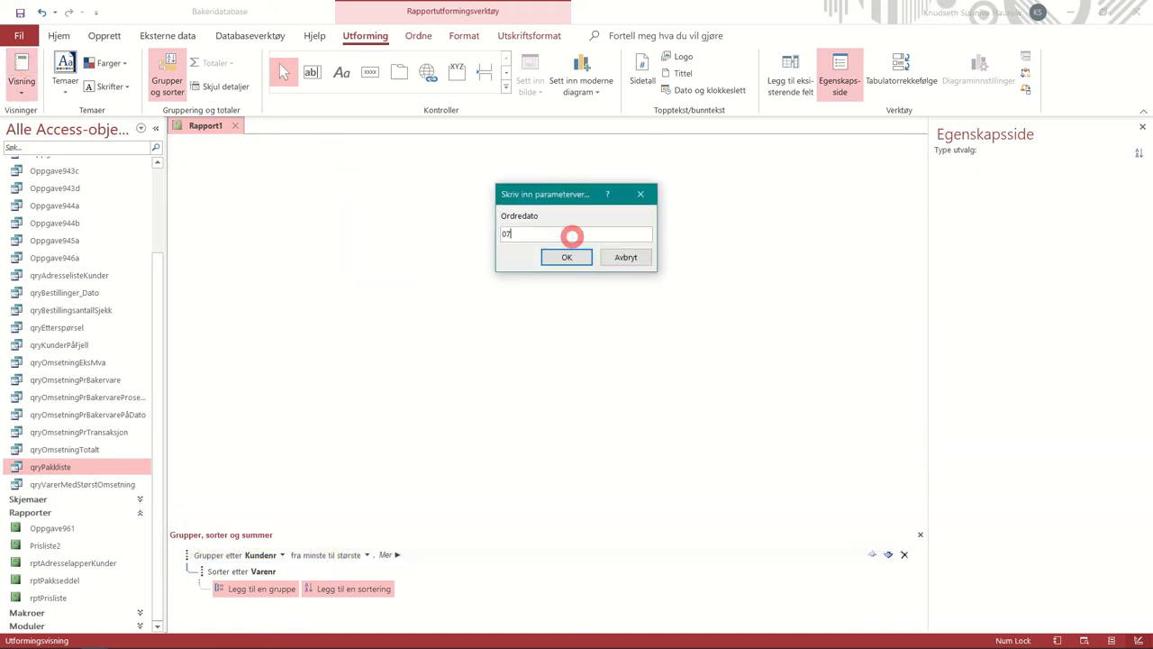
text(07.08.2010)
key(Return)
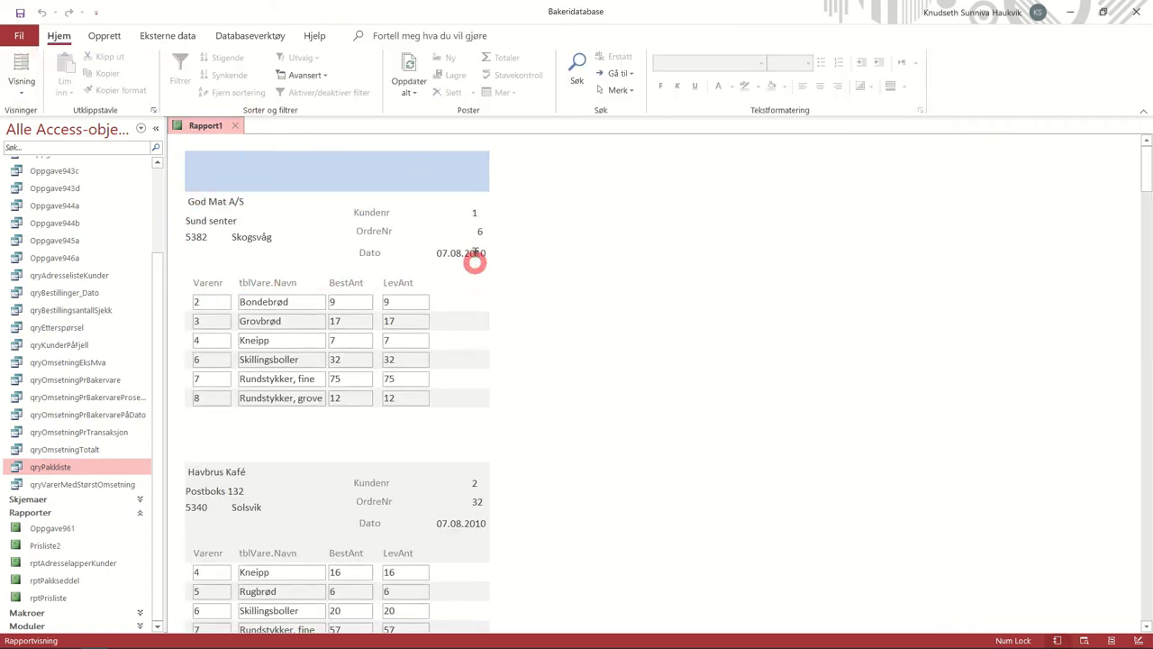
scroll(178, 280, down, 1)
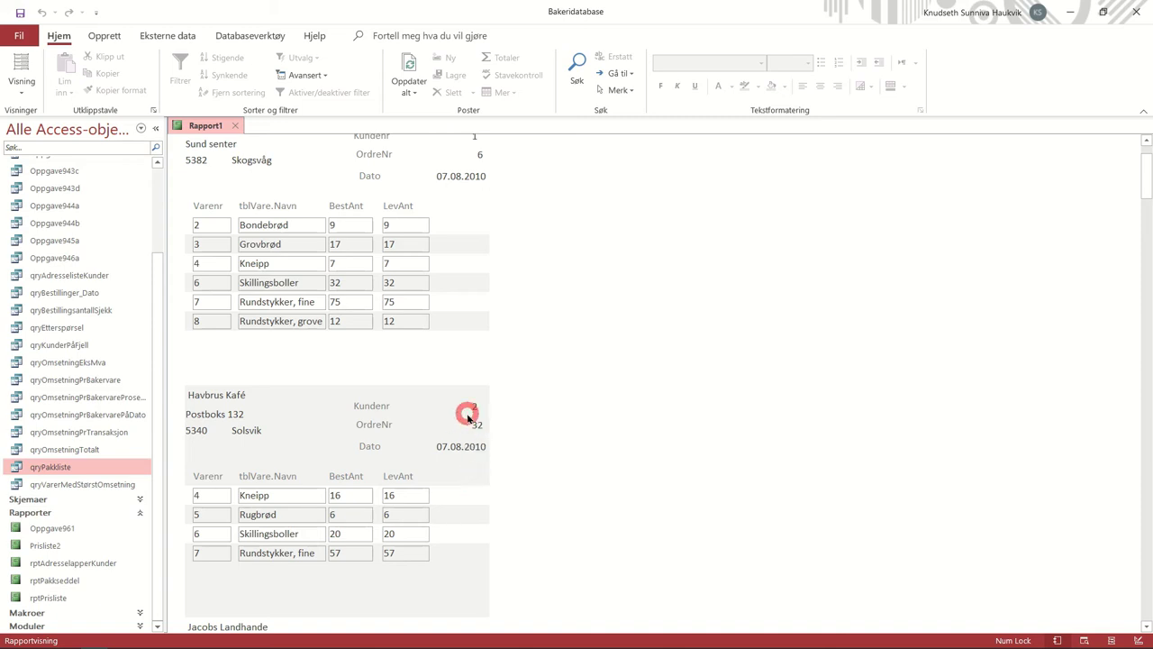
scroll(368, 388, down, 1)
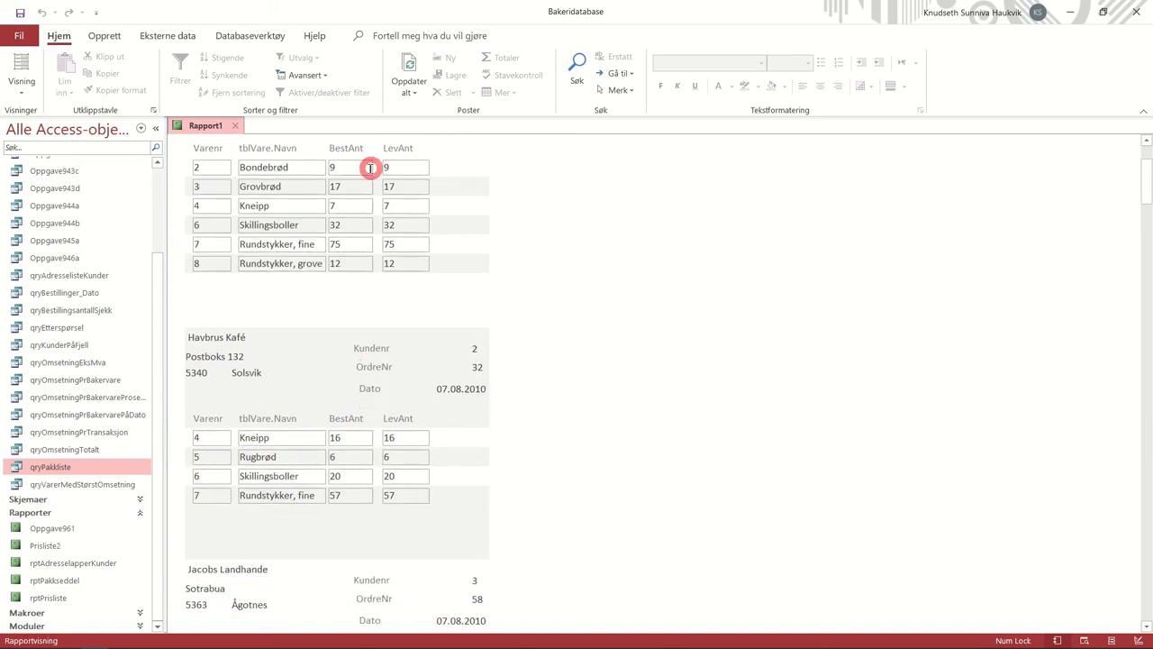
scroll(299, 334, down, 2)
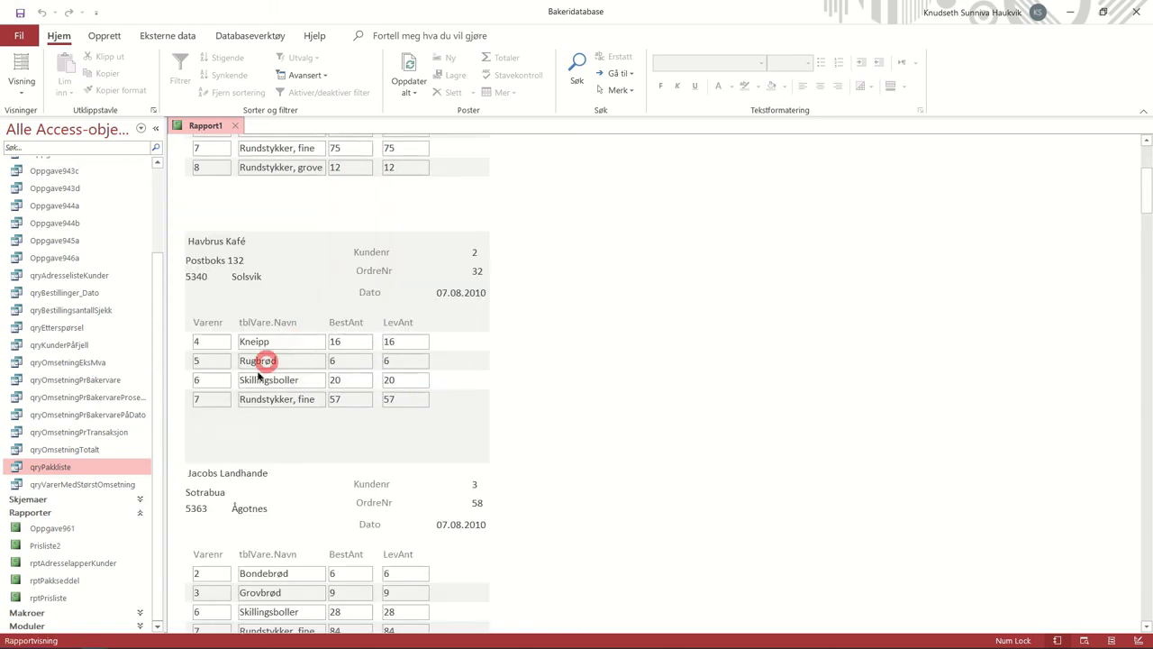
click(268, 196)
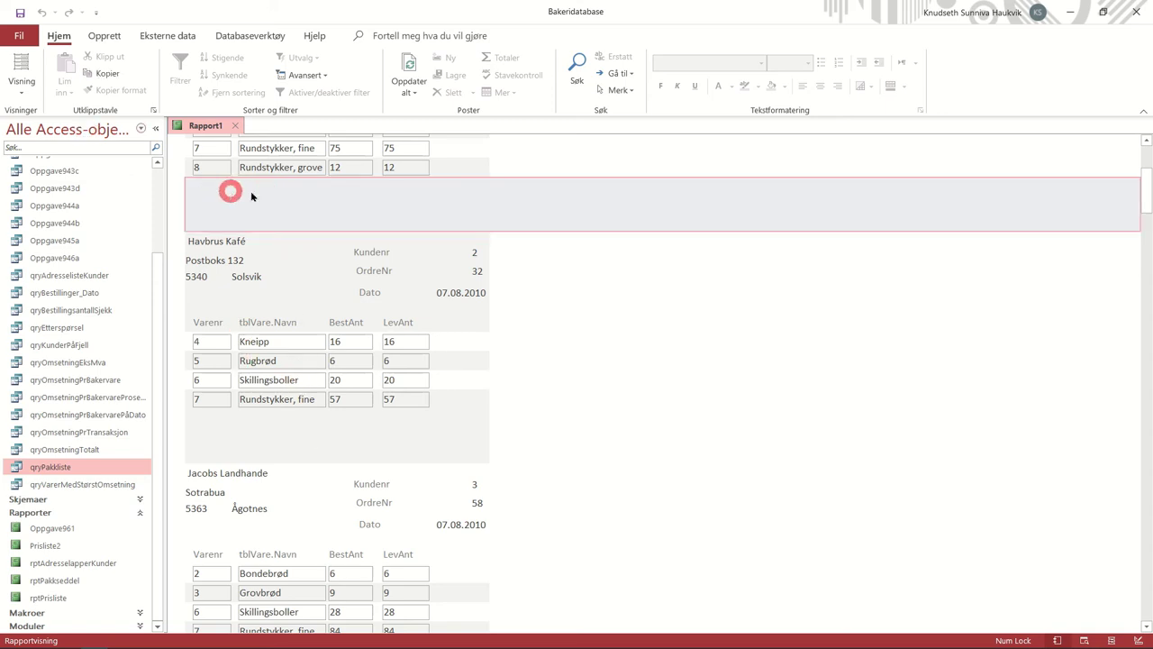
Step: Add a text box to the Kundenr footer in Design view and change its label to "Totalt:"
click(22, 90)
click(84, 225)
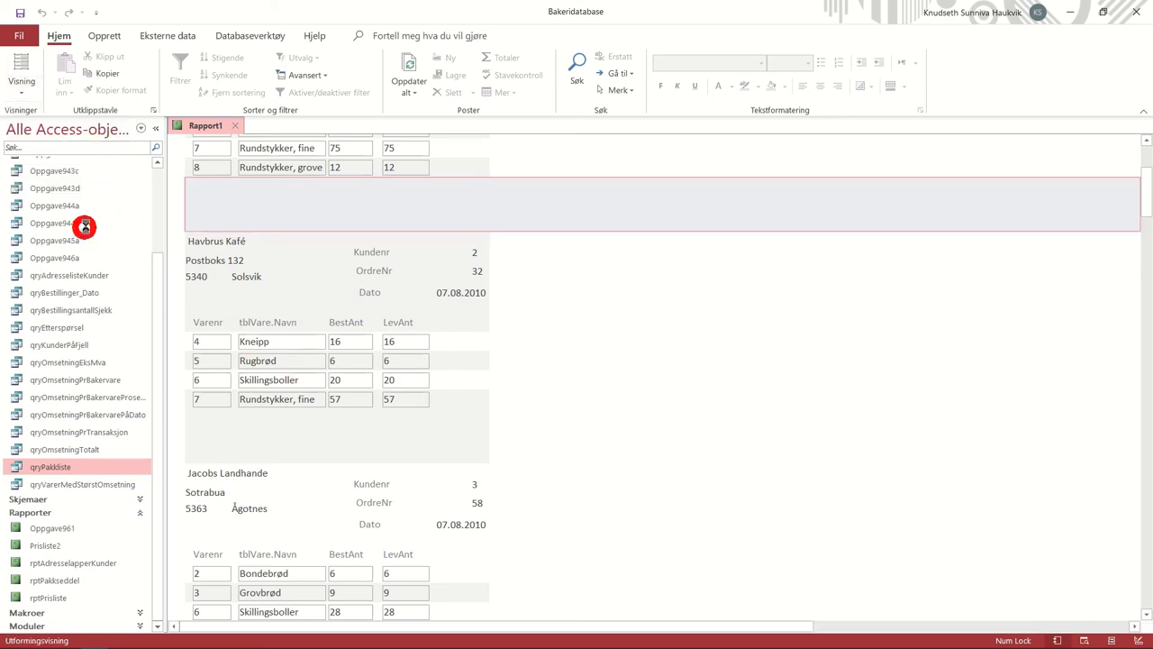
click(404, 378)
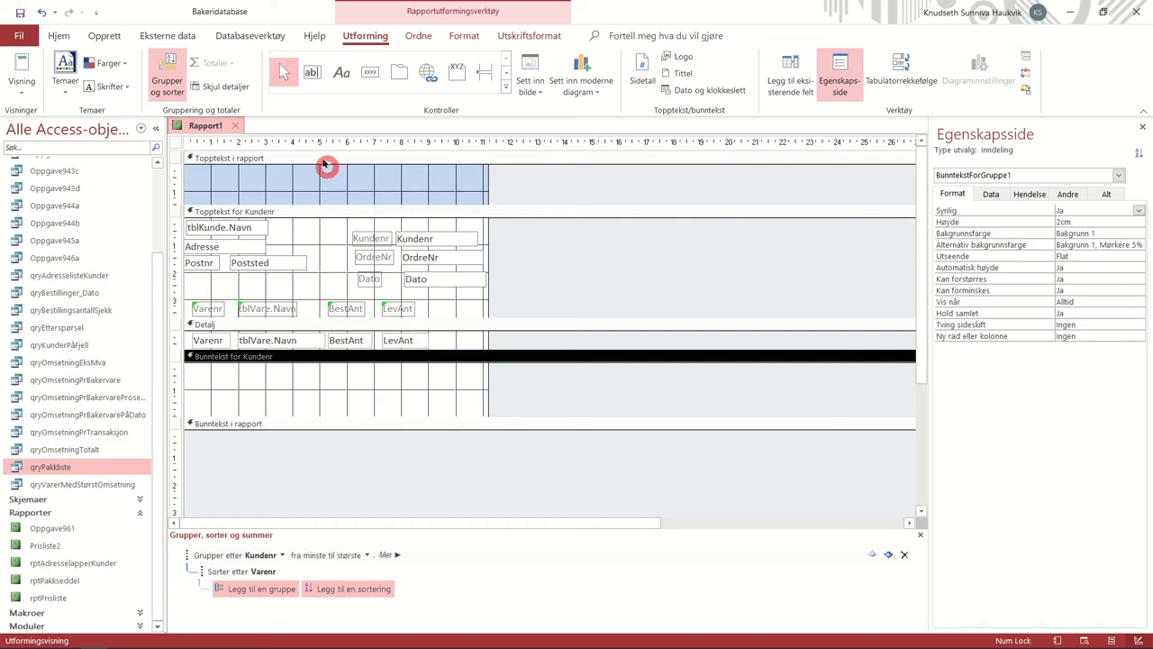
click(311, 72)
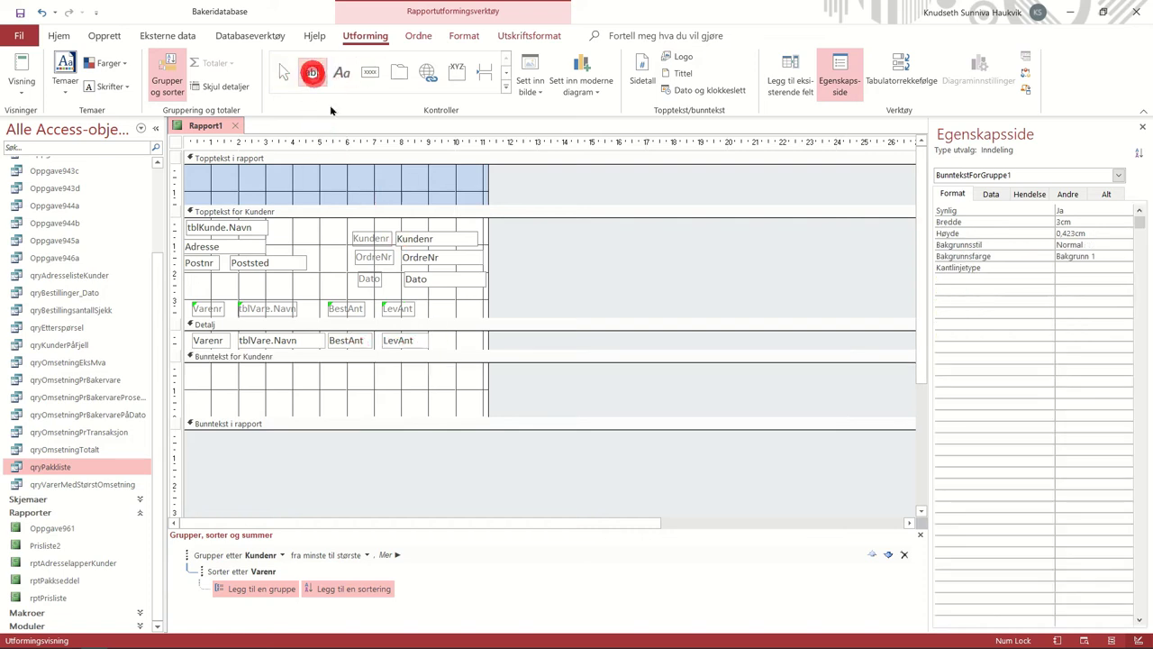
click(285, 377)
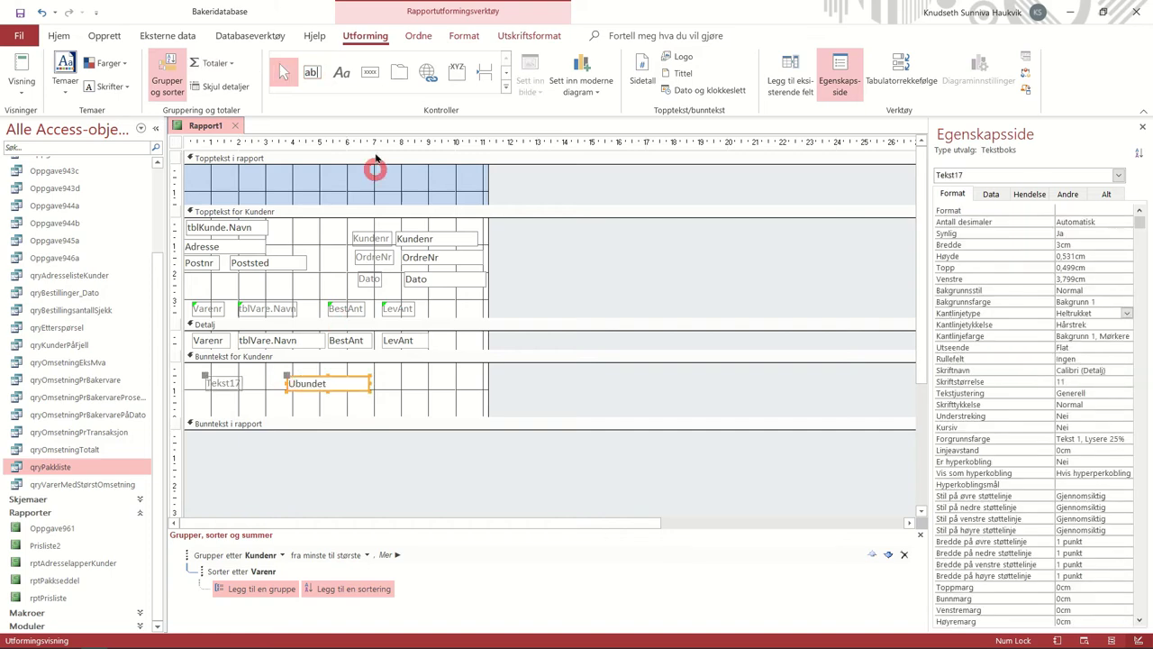
click(310, 74)
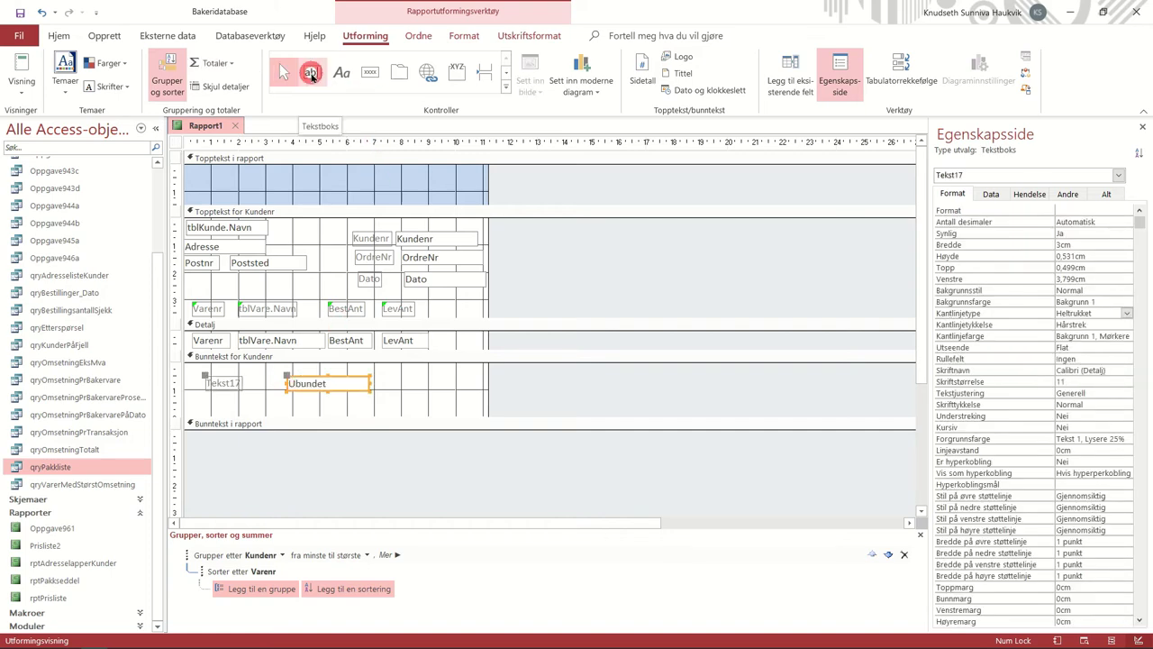
click(225, 382)
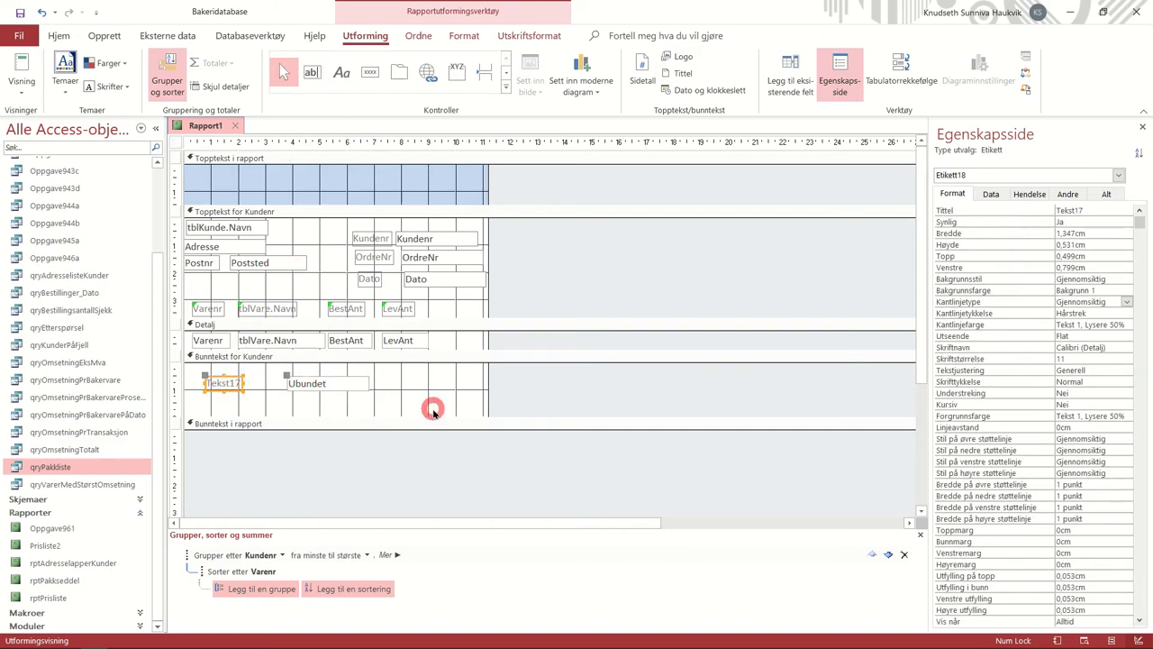
drag(236, 385, 330, 386)
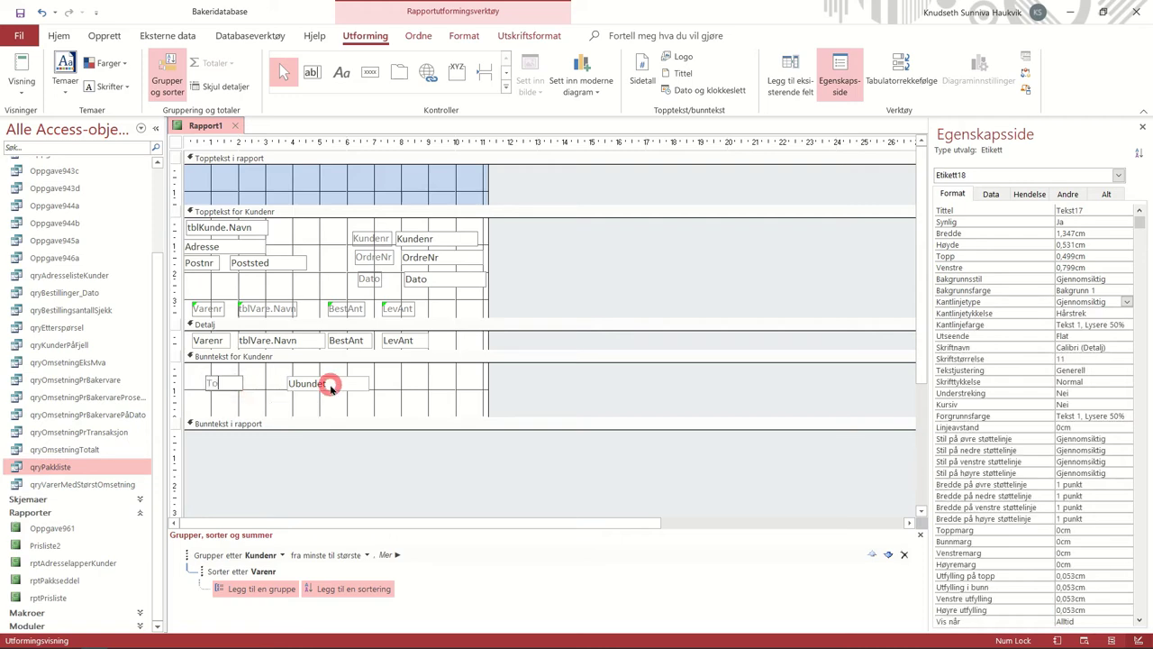
text(Totalt:)
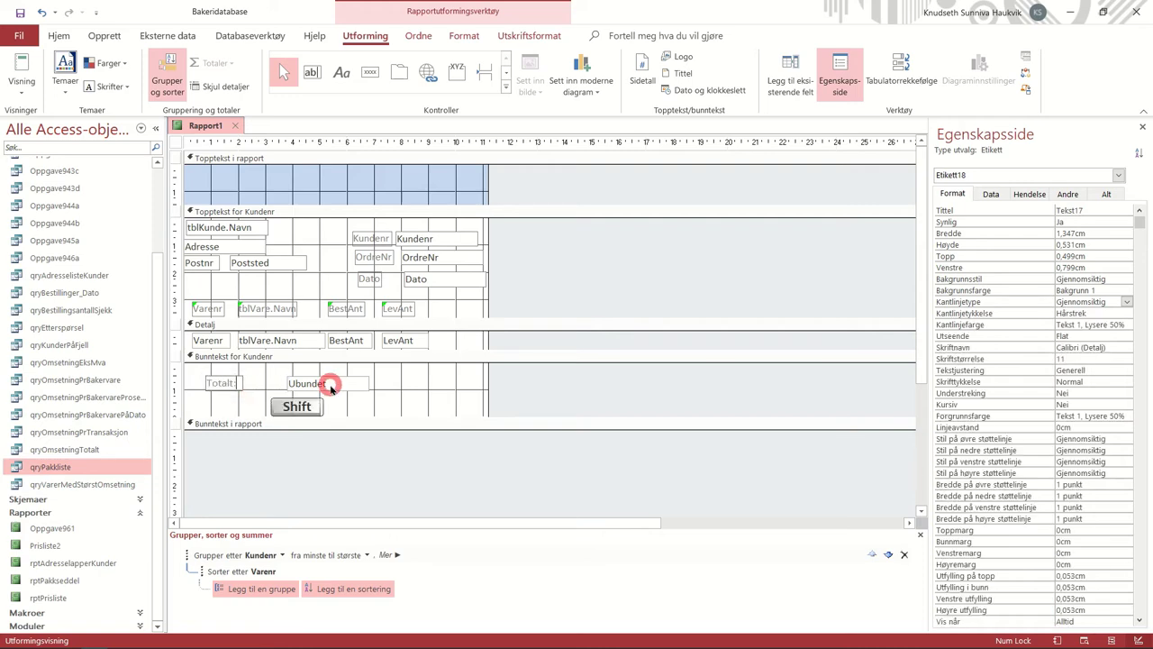
Step: Set the unbound text box in the Kundenr footer to the expression =Sum([BestAnt])
click(329, 385)
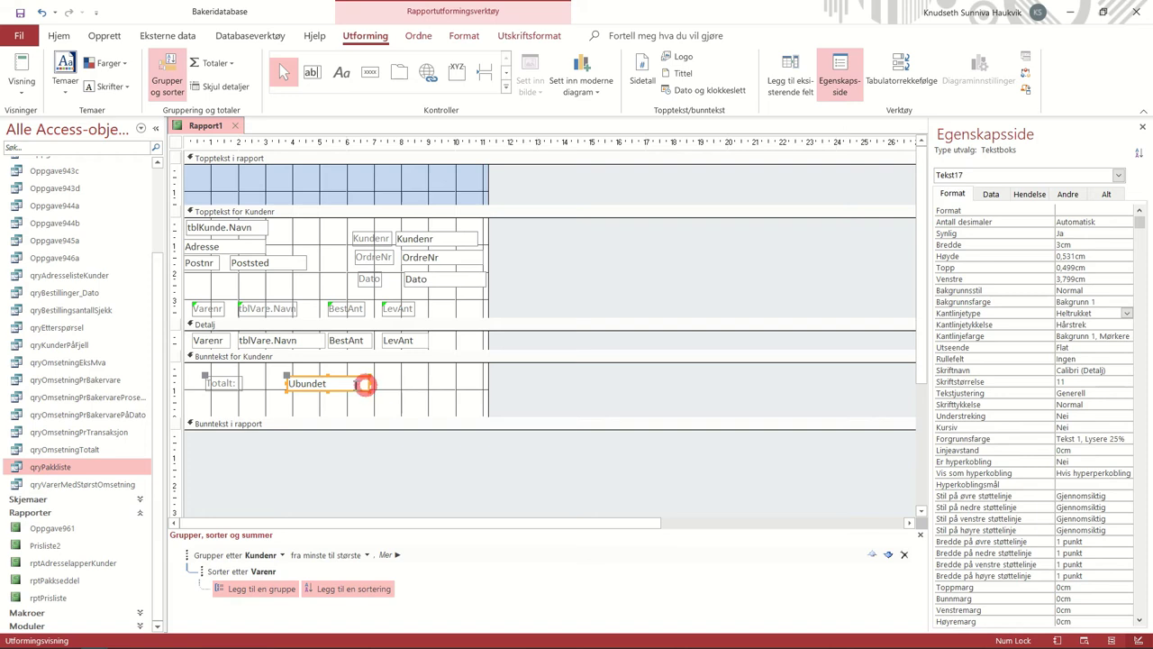
click(286, 383)
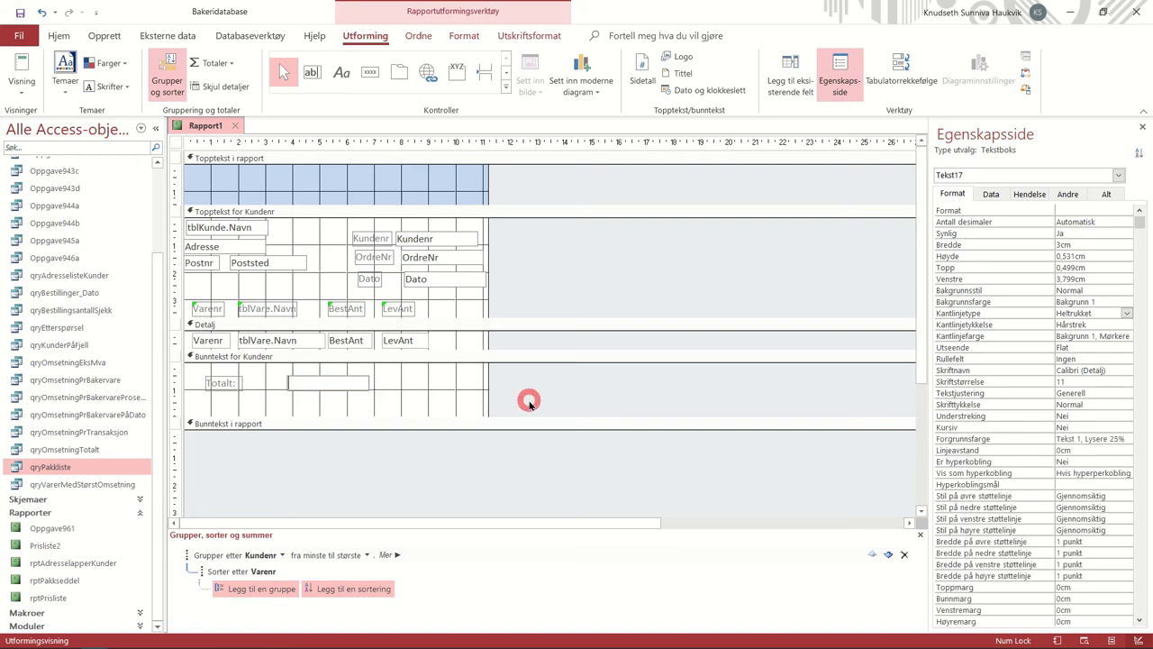
text(=Sum([BestAnt]))
click(420, 394)
Step: Move the BestAnt sum box under the BestAnt column, narrow it to the column's width, and place the Totalt: label directly before it
click(286, 376)
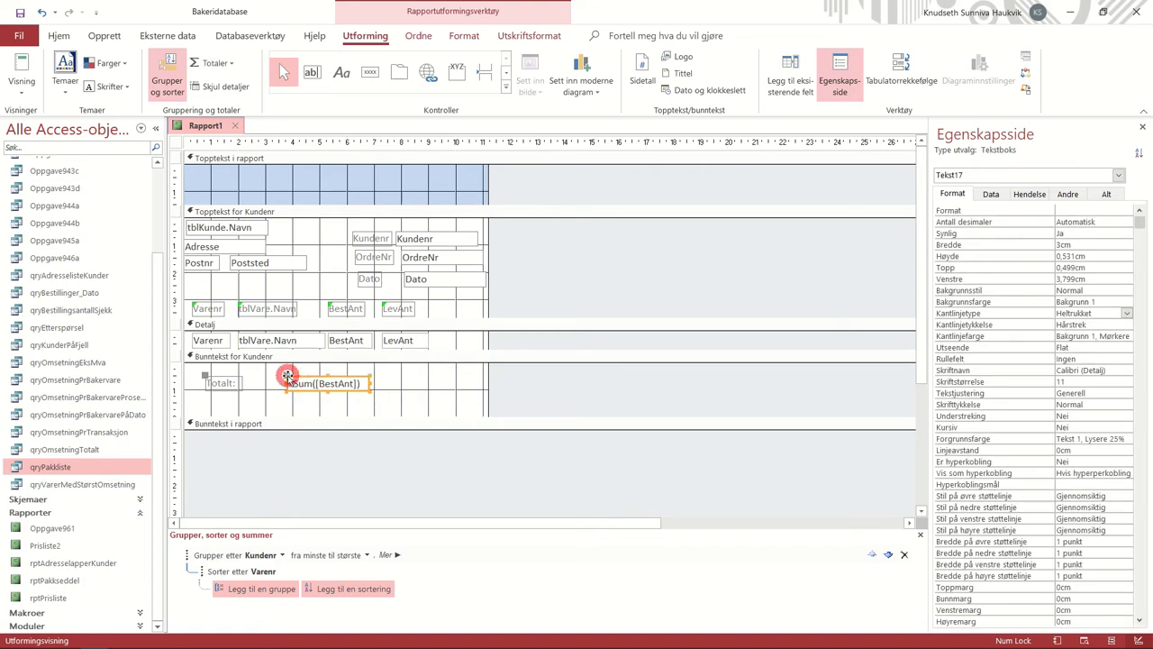
drag(286, 376, 324, 364)
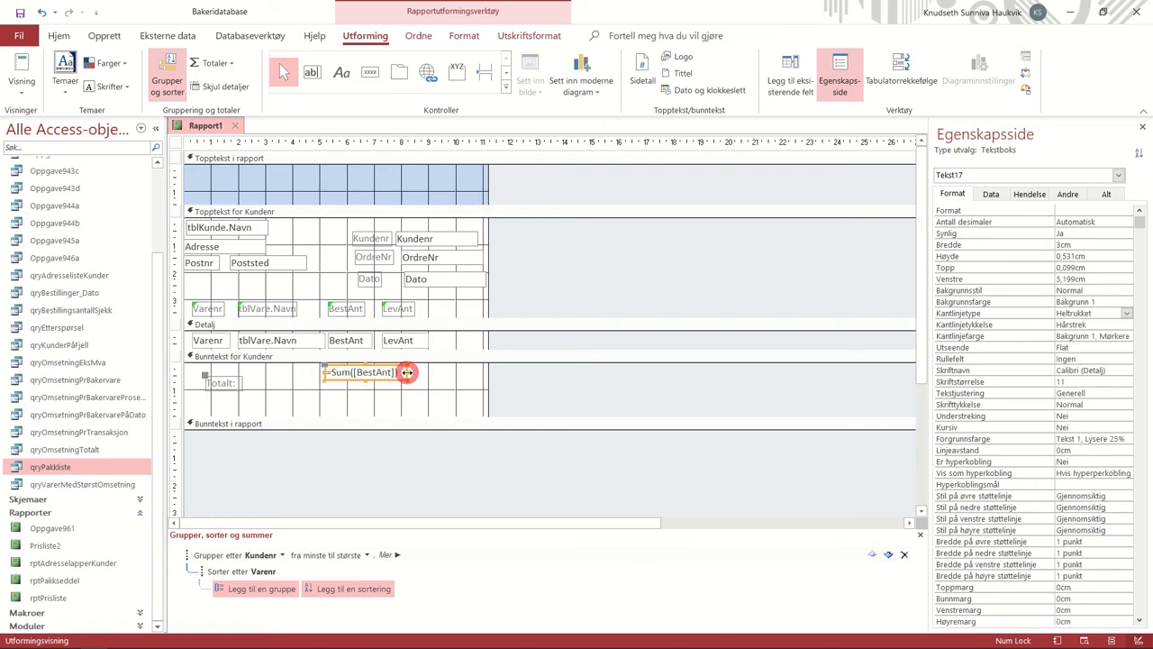
drag(407, 372, 371, 375)
click(206, 381)
drag(202, 380, 279, 369)
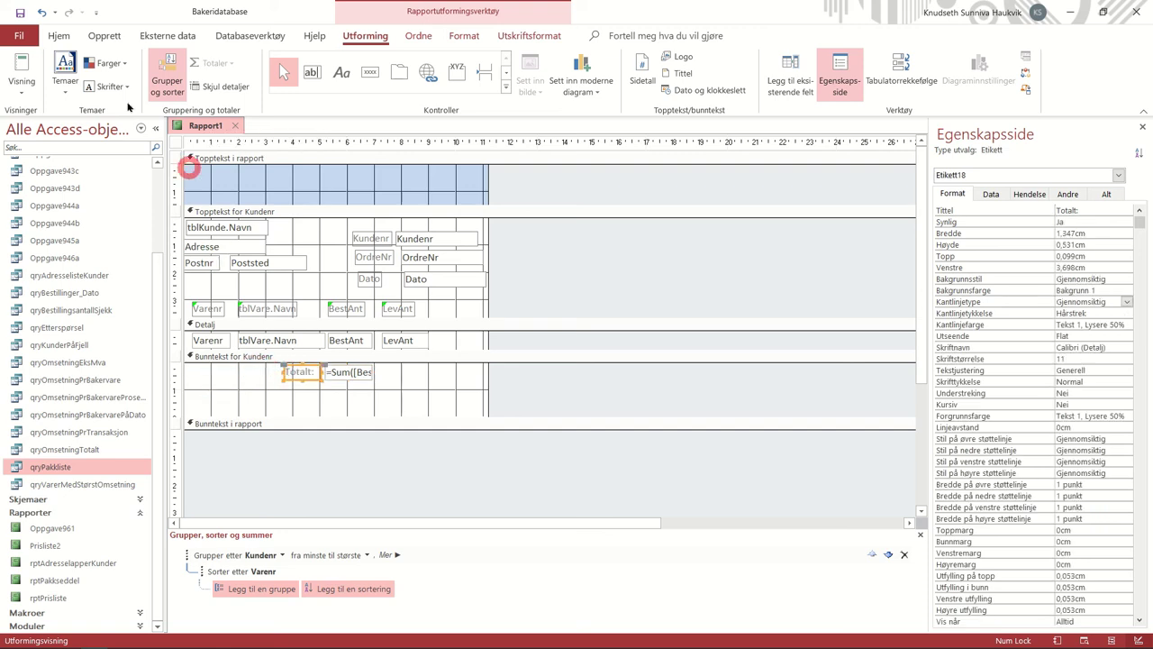
Step: Preview the report for order date 07.08.2010 and check the BestAnt total under each customer's items
click(22, 70)
text(07.)
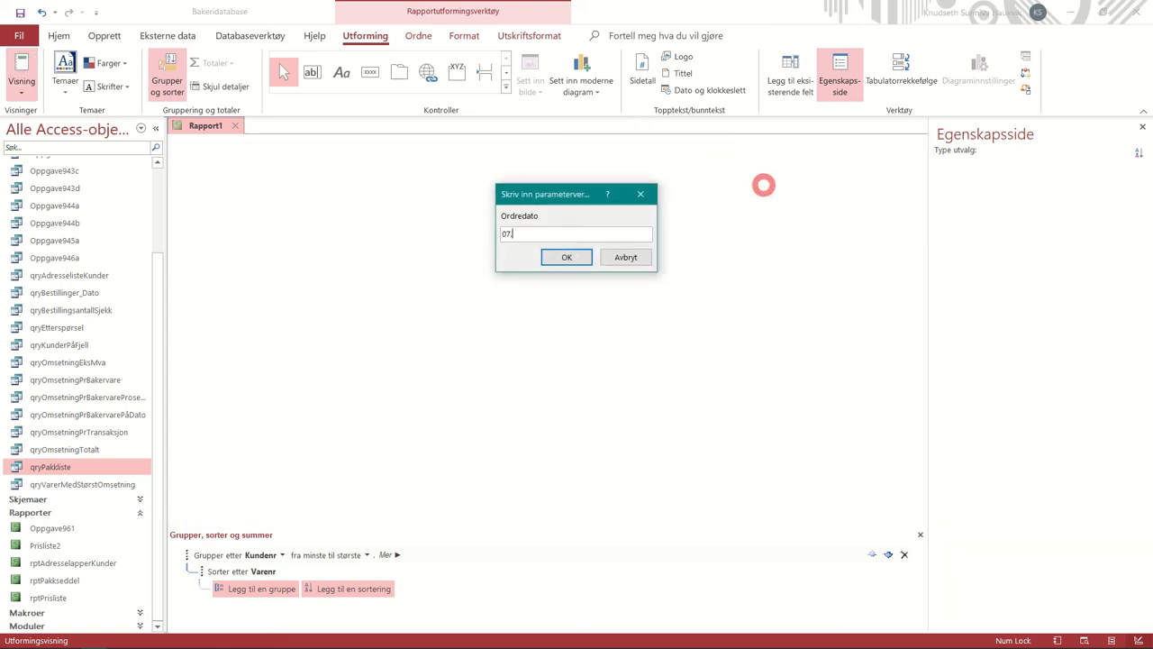
text(08.2010)
key(Return)
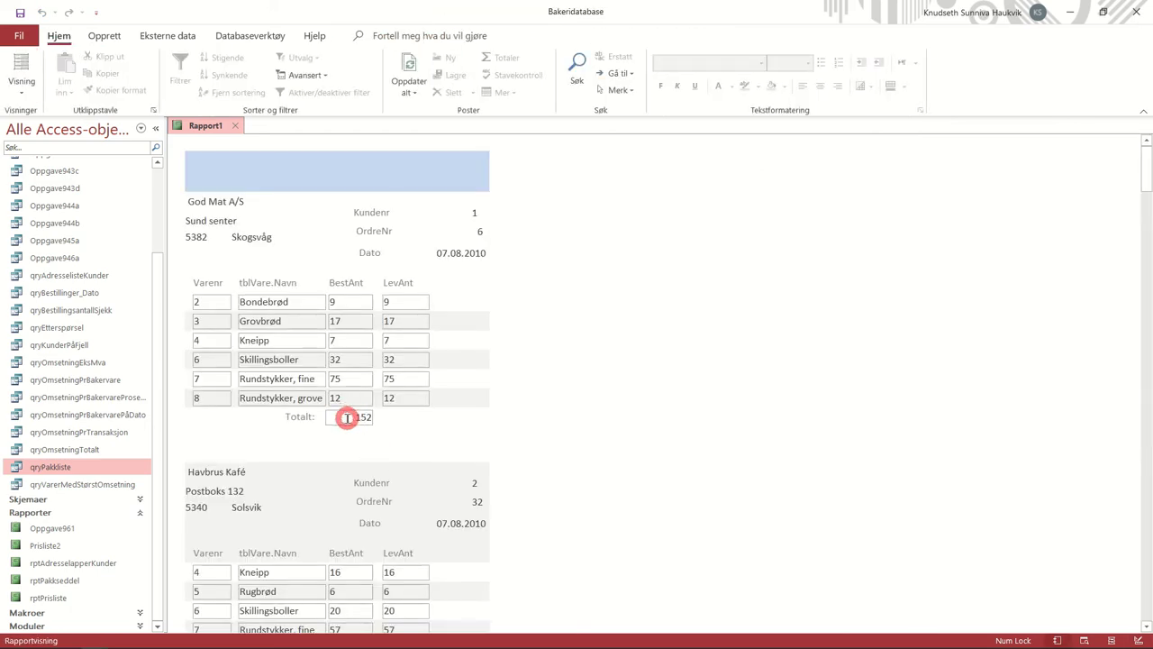
scroll(371, 465, down, 3)
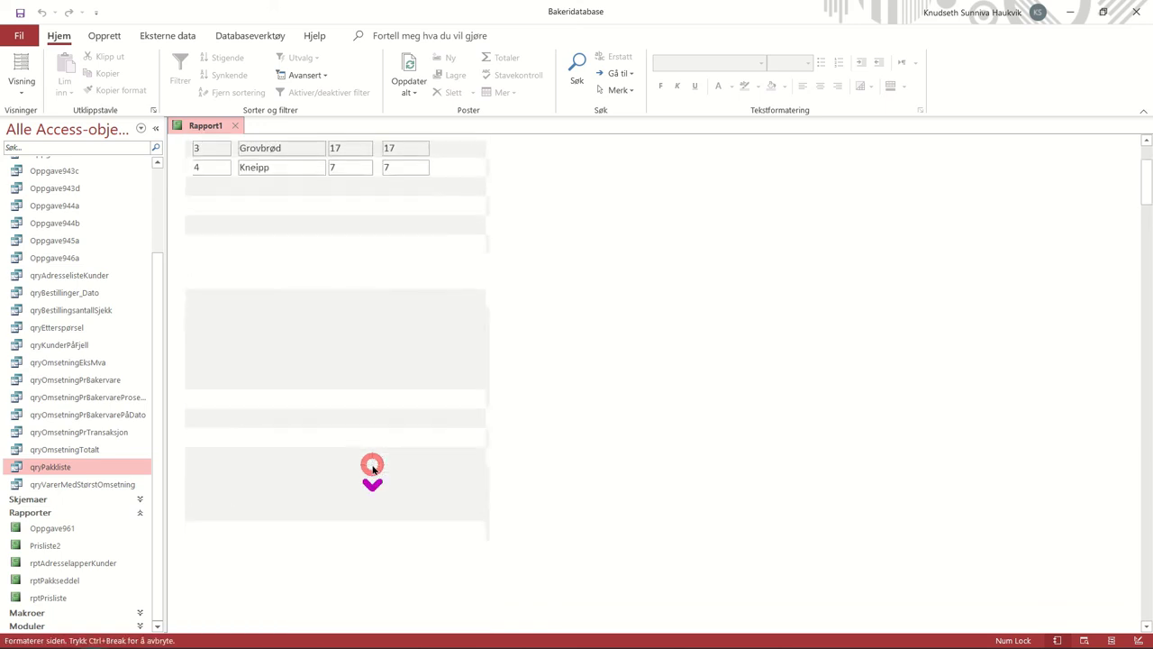
scroll(356, 436, up, 2)
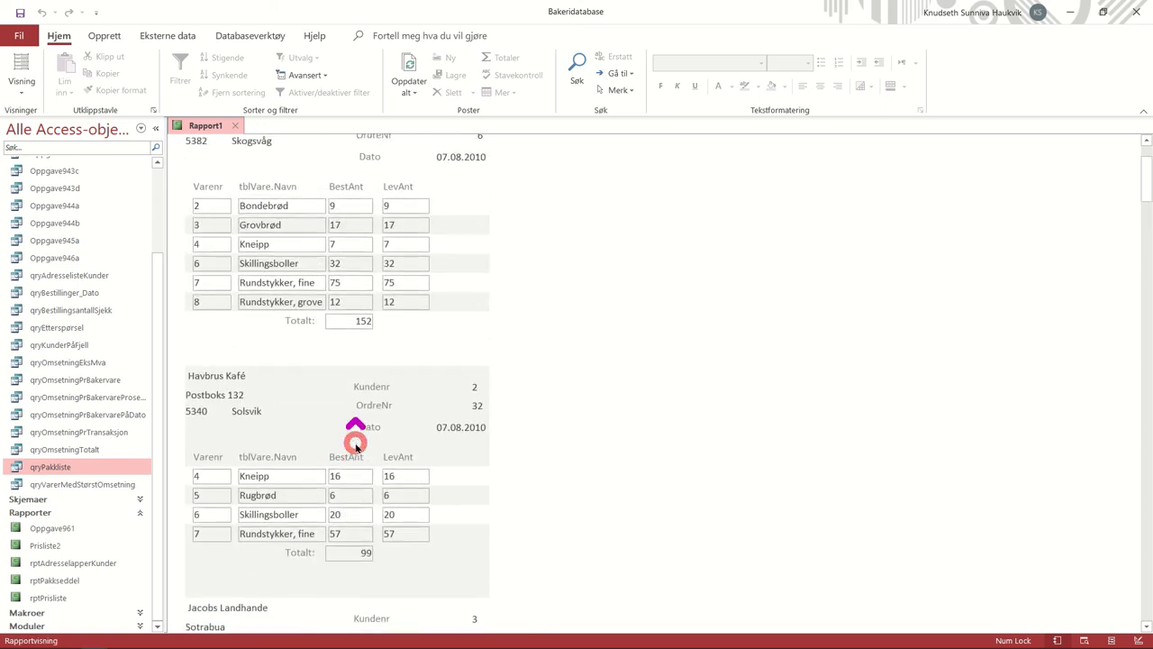
Step: Add a second text box to the Kundenr footer in Design view and delete its attached label
click(24, 86)
click(77, 225)
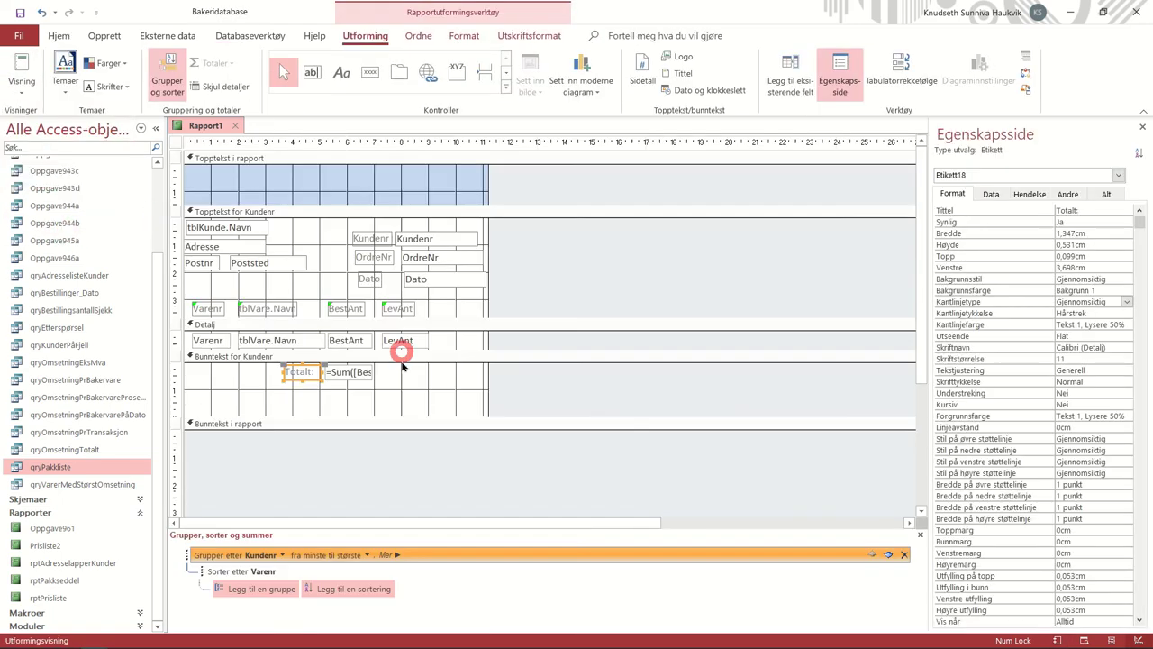
click(310, 74)
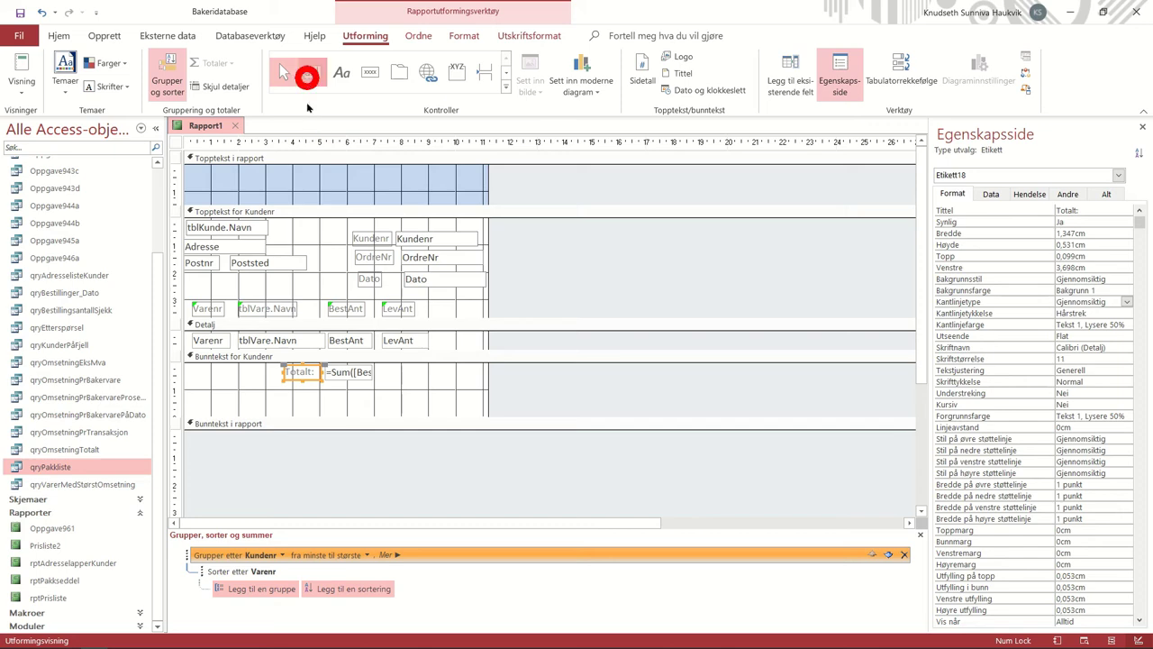
click(352, 399)
click(281, 403)
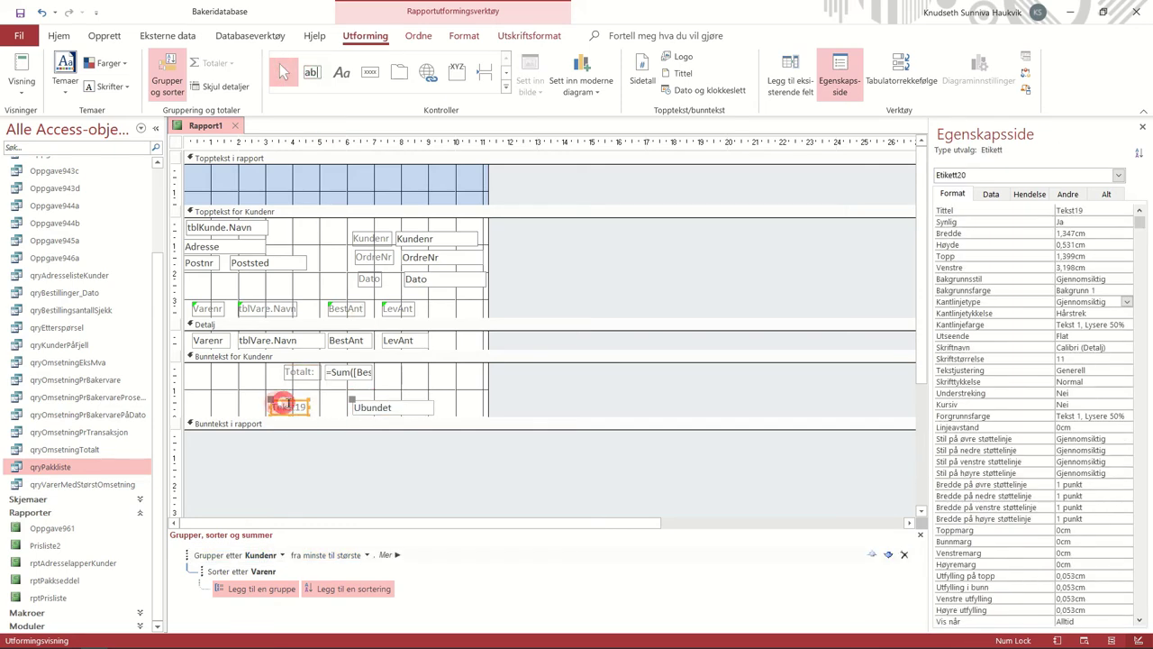
key(Delete)
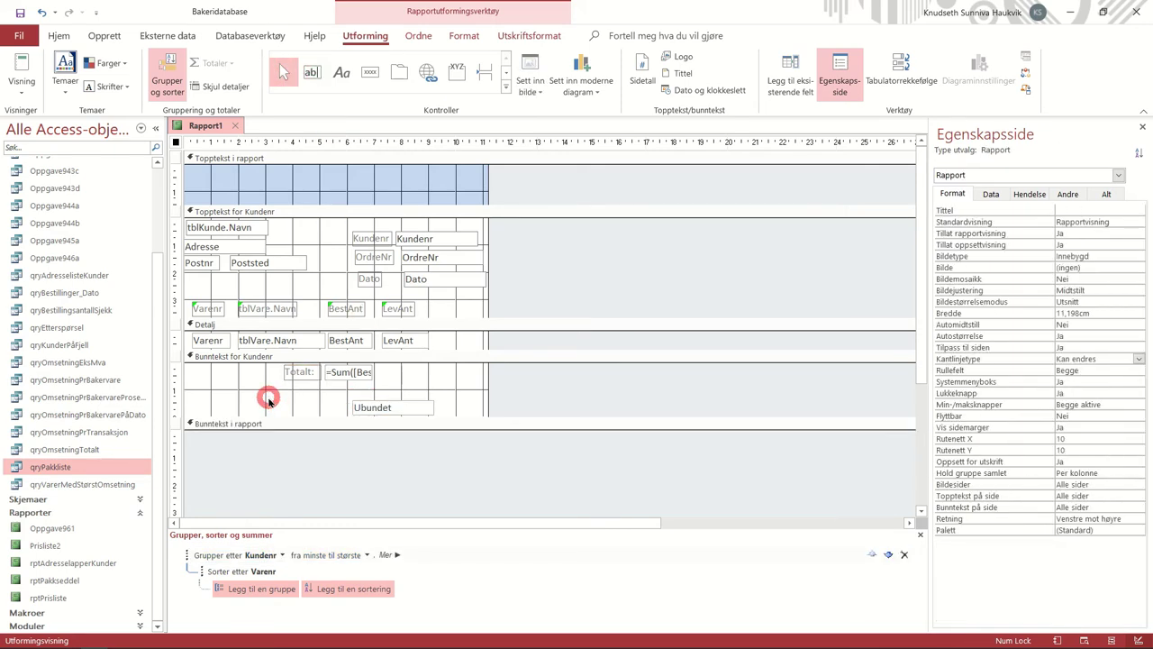
Step: Move the new text box under the LevAnt column, level with the BestAnt sum, and set it to =Sum([LevAnt])
scroll(297, 392, down, 1)
click(360, 379)
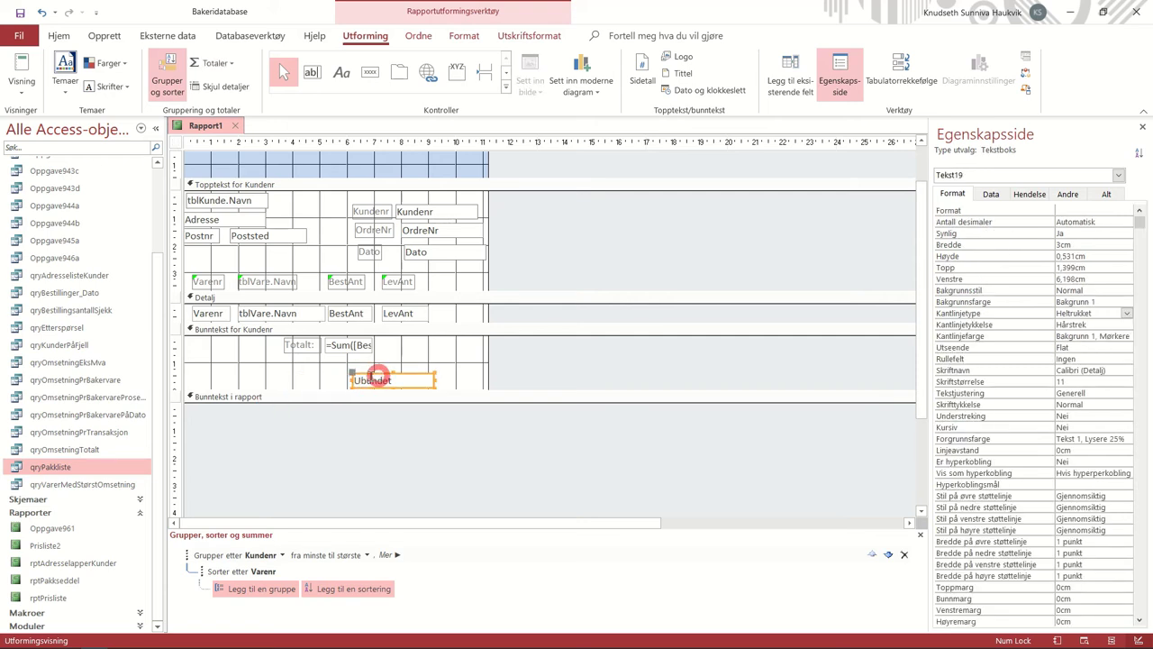
drag(376, 374, 378, 337)
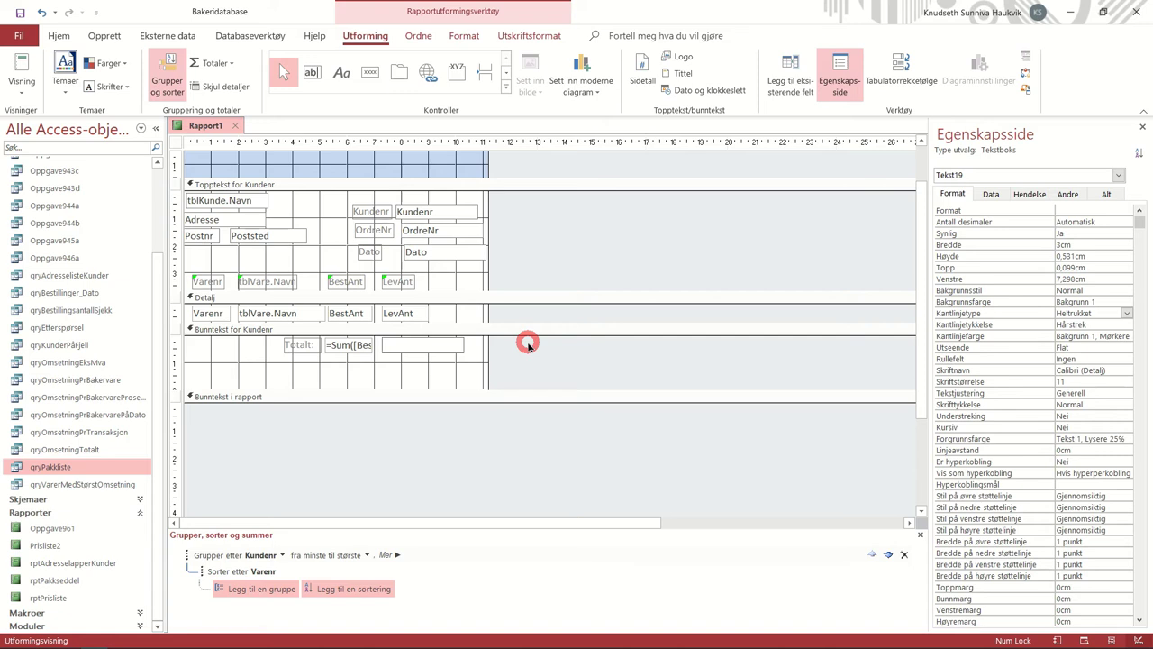
text(=Sum([LevAnt]))
click(451, 364)
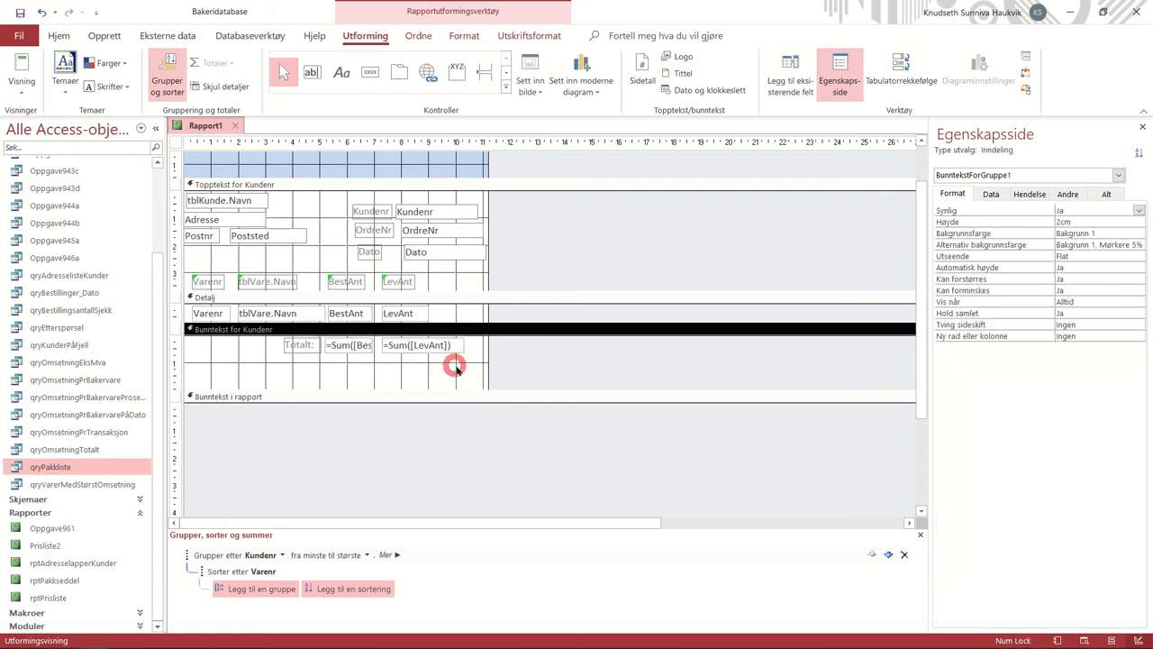
Step: Set the border type of the Totalt: label and both sum boxes in the Kundenr footer to Gjennomsiktig
drag(466, 366, 257, 332)
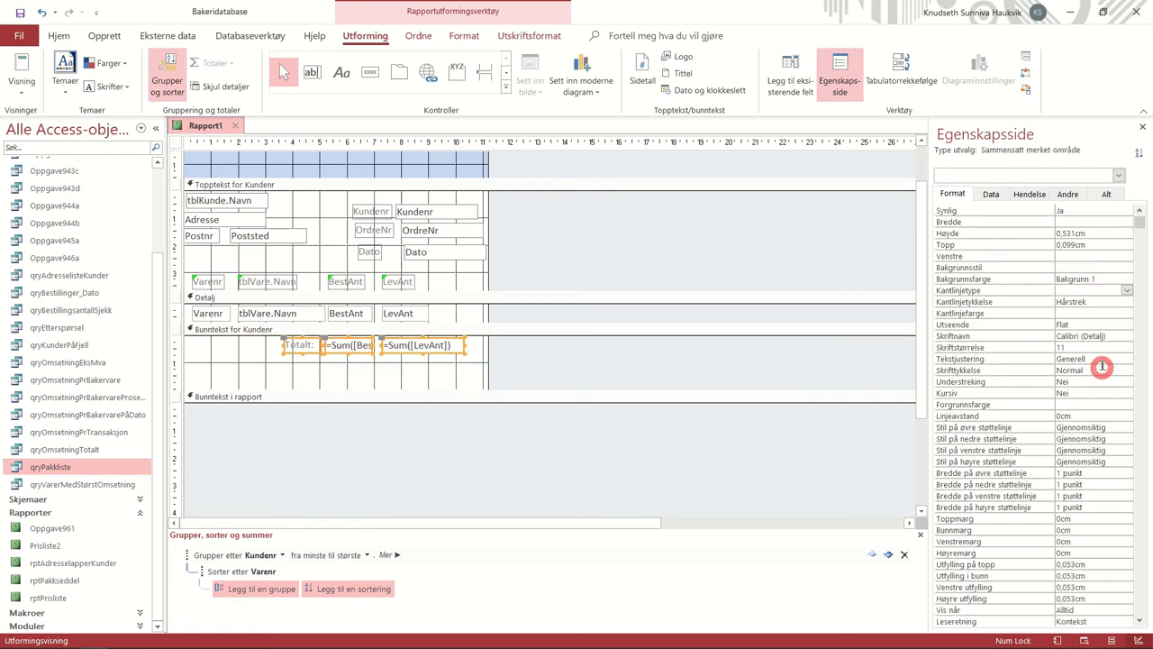
click(1102, 313)
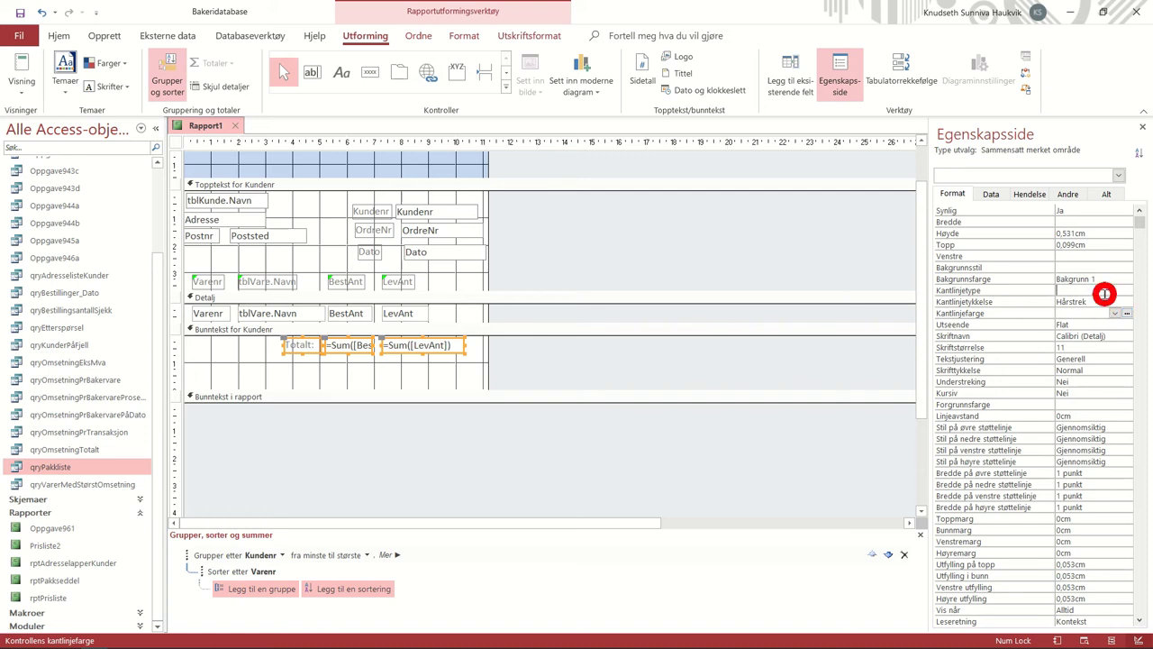
click(1104, 294)
click(1126, 291)
click(1114, 302)
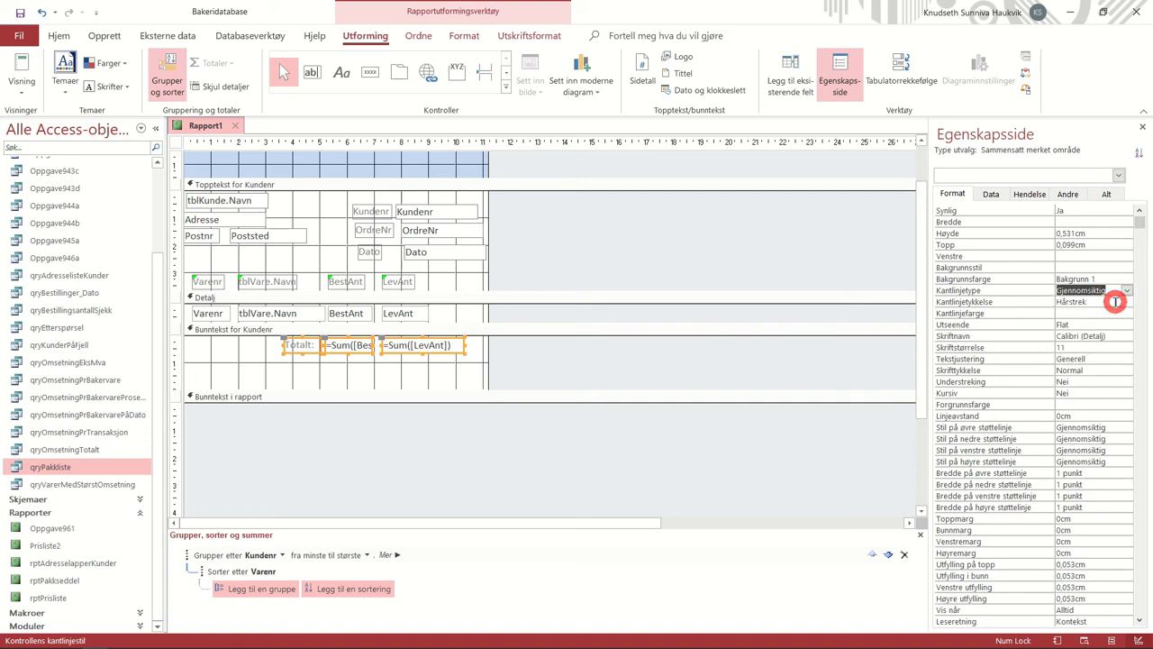
Step: Preview the report for order date 07.08.2010 and check how both footer totals line up with their columns
click(23, 65)
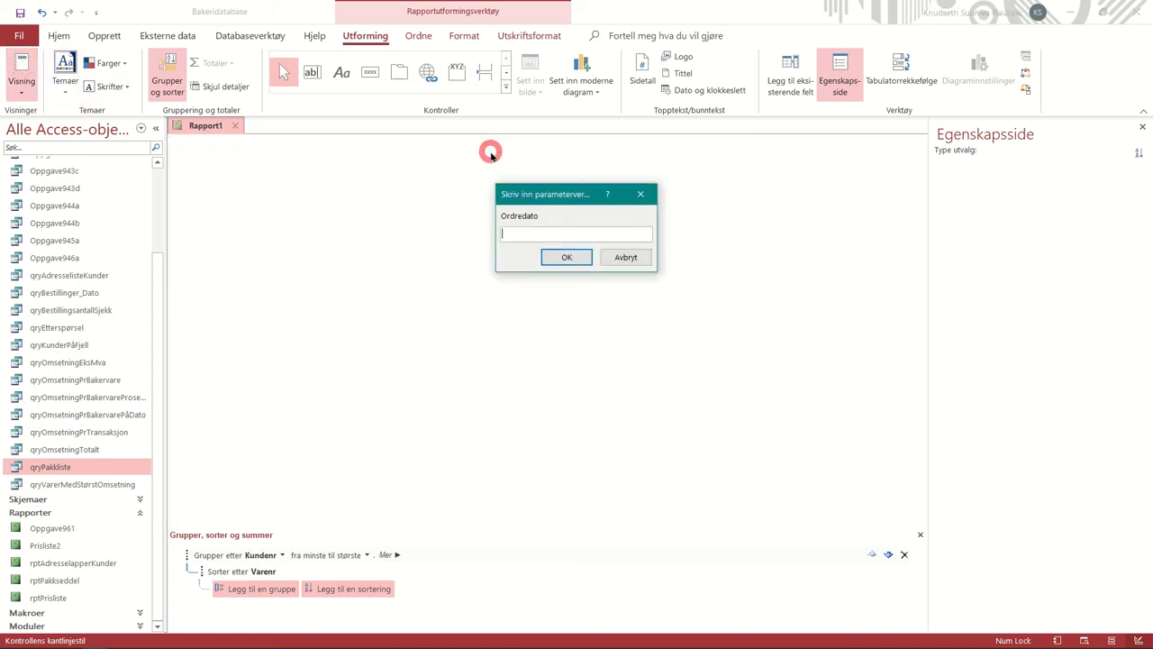
text(07.08.2010)
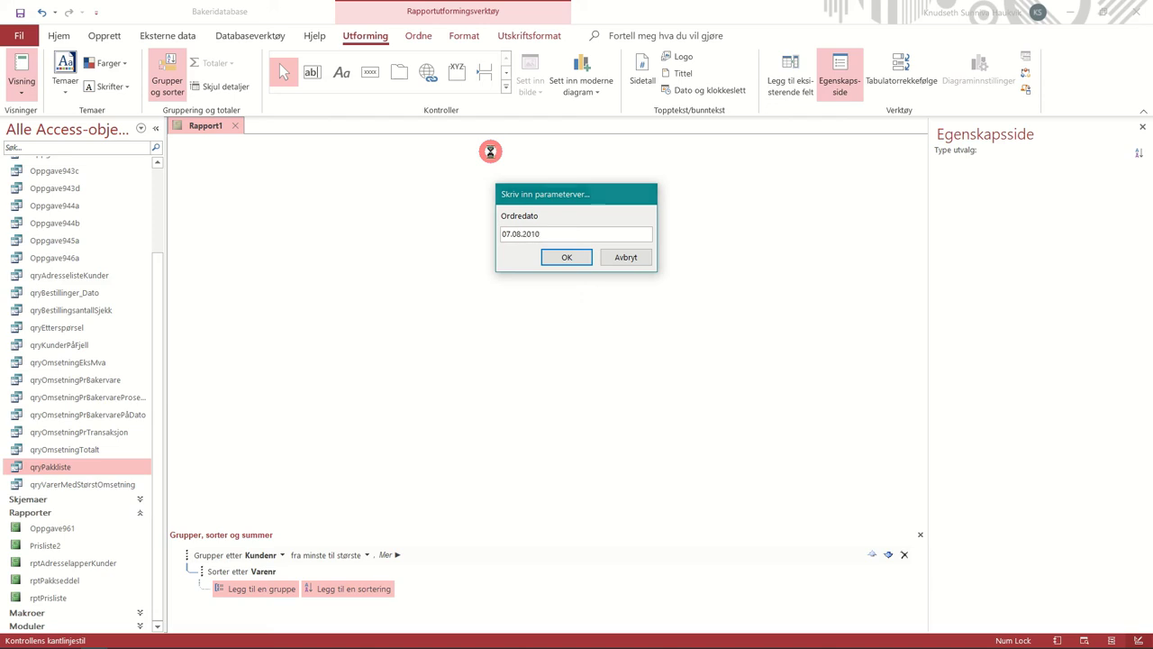
key(Return)
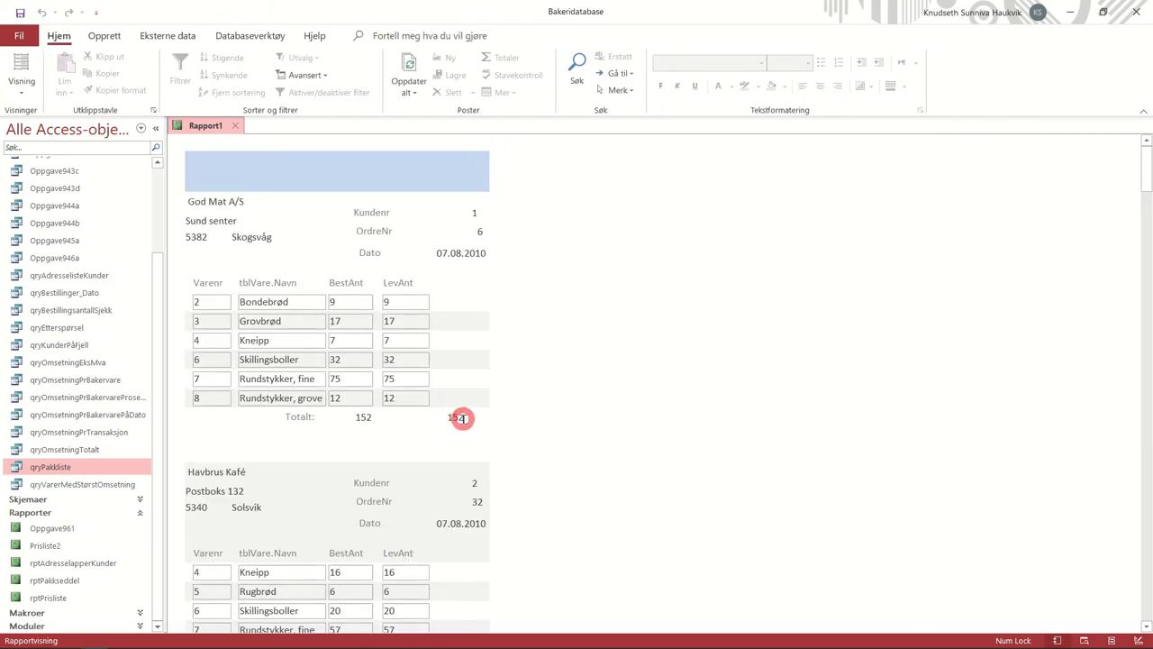
Step: Return to Design view and narrow the LevAnt sum box to about 1.7 cm, matching the LevAnt column's width
click(22, 86)
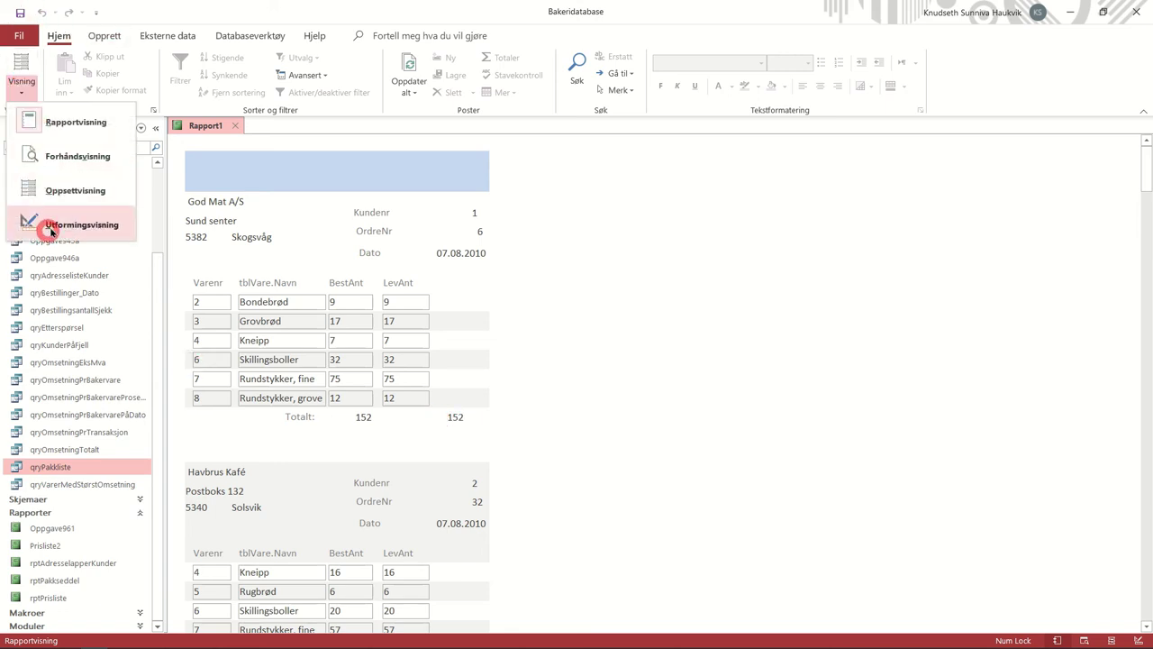
click(50, 227)
click(421, 390)
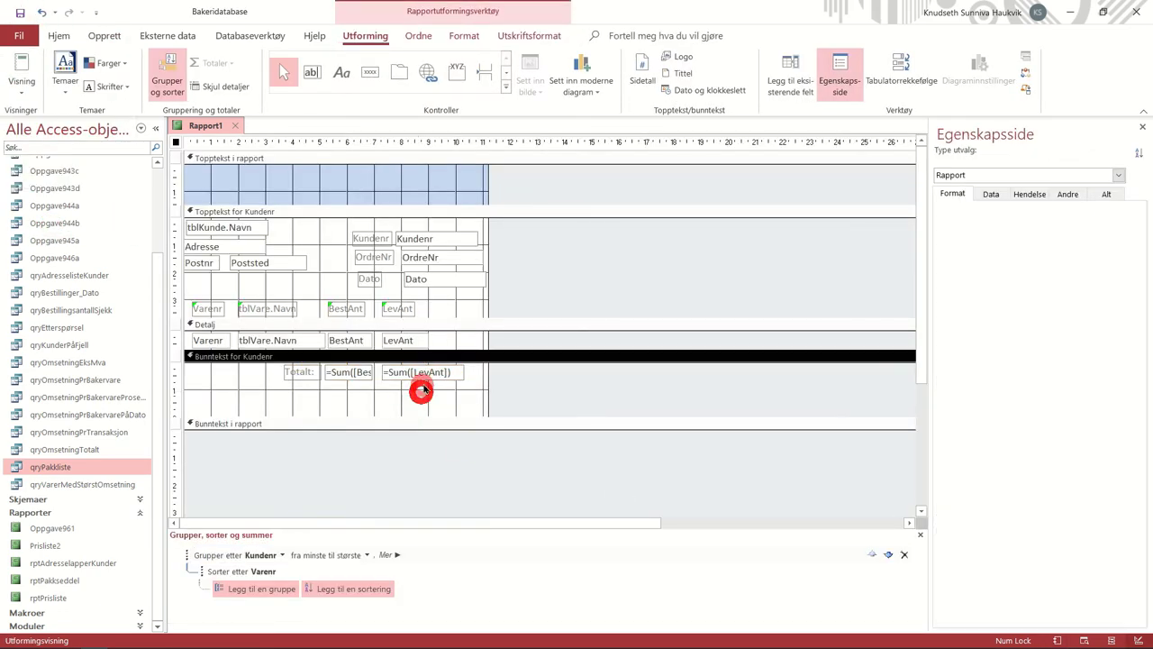
drag(469, 375, 429, 375)
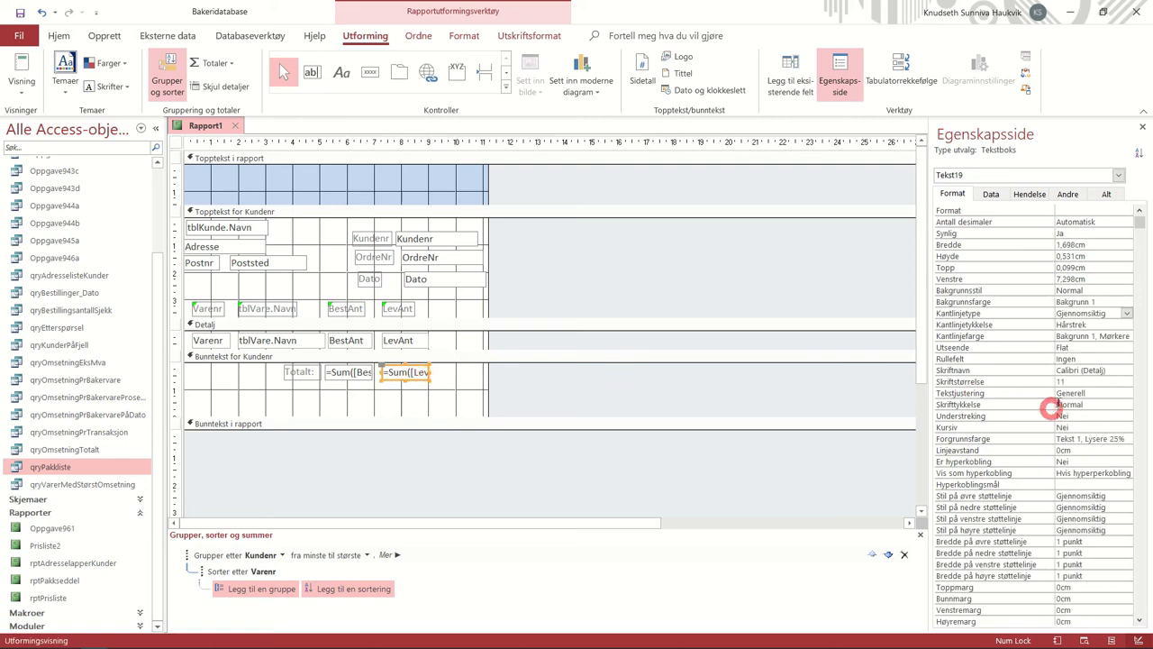
Step: Set the text alignment of both sum boxes in the Kundenr footer to Venstre
click(371, 375)
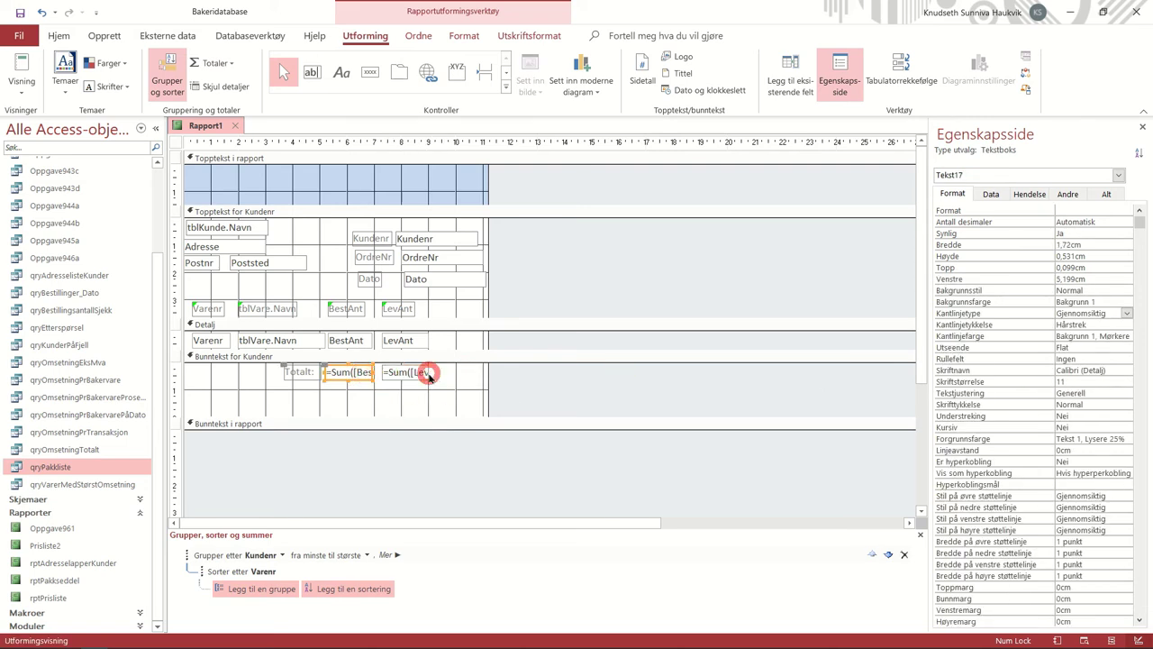
ctrl+click(424, 373)
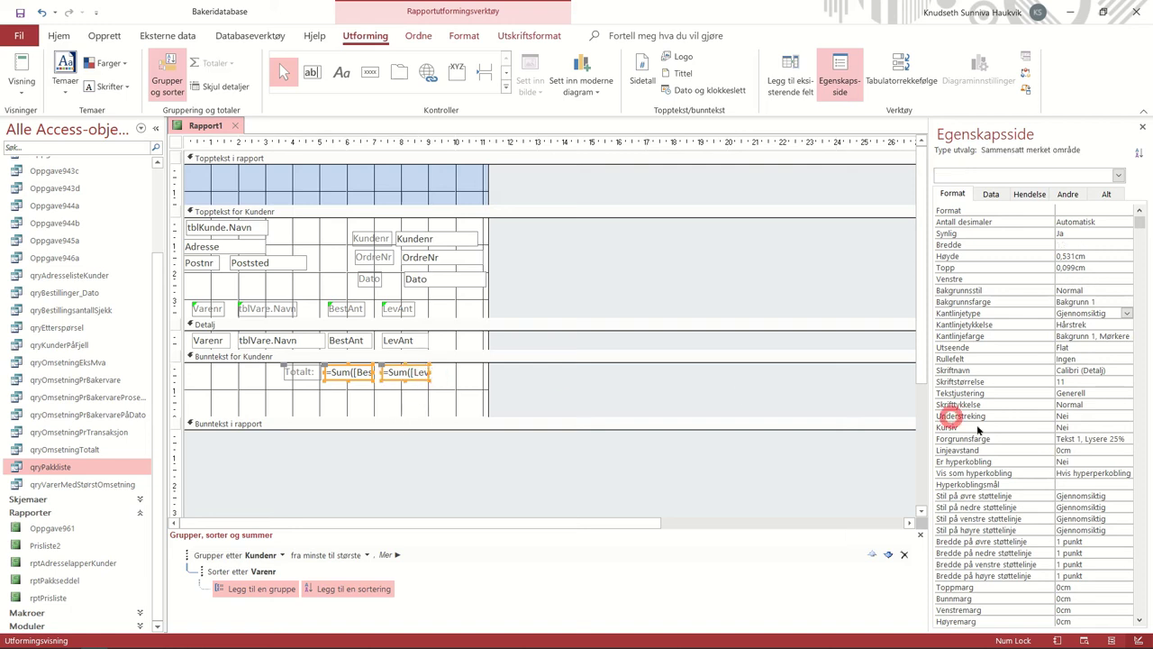
click(1122, 393)
click(1129, 393)
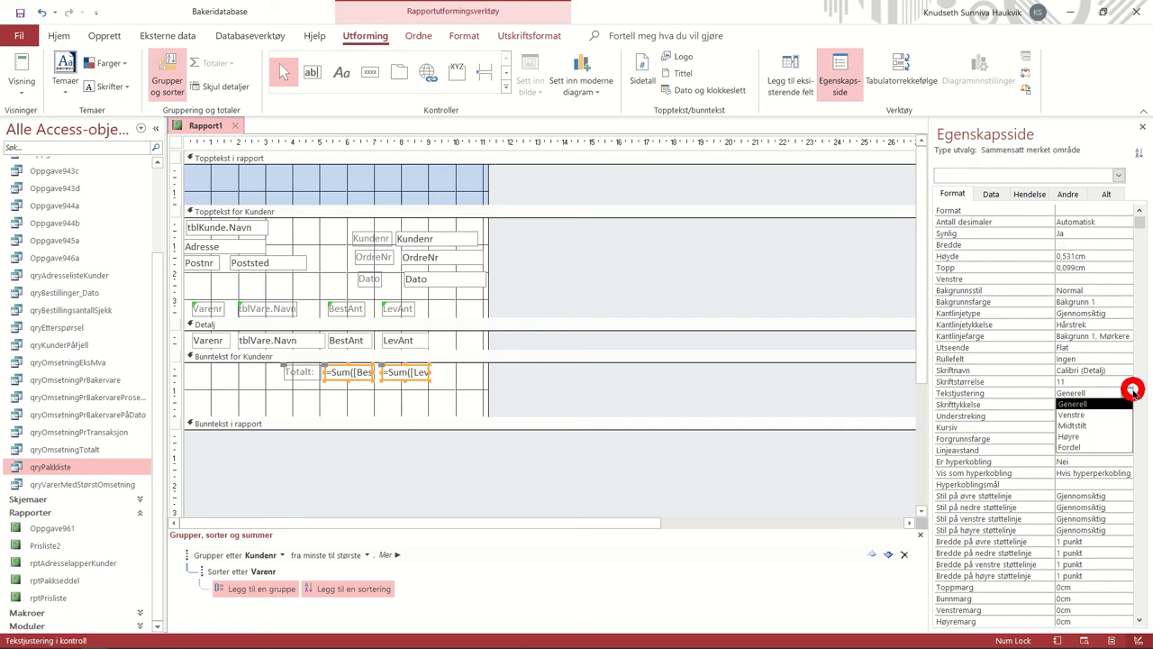
click(1104, 415)
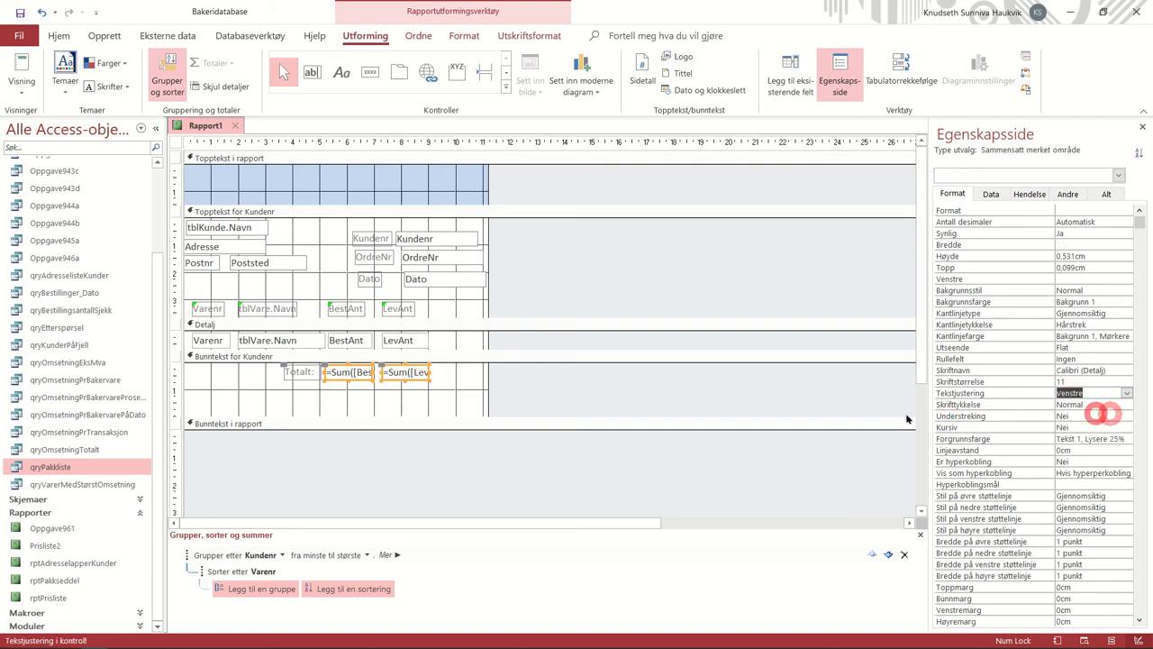
click(434, 405)
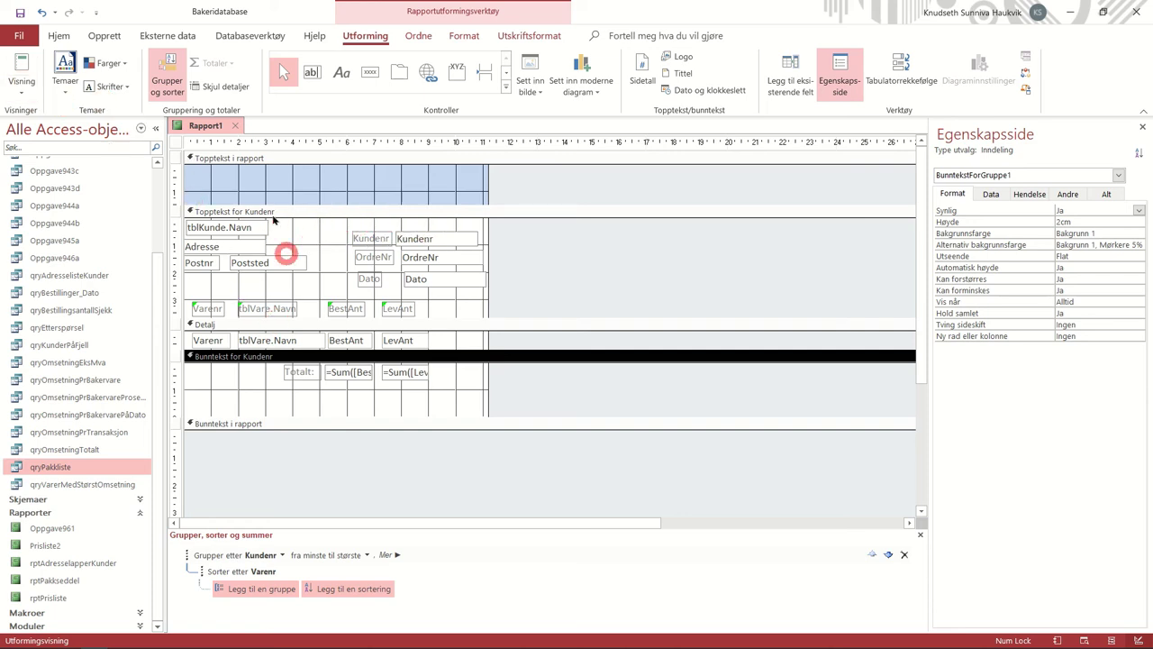
Step: Shrink the Kundenr footer section to about 0.8 cm high so it ends just below the totals
click(424, 417)
drag(425, 416, 425, 385)
click(432, 413)
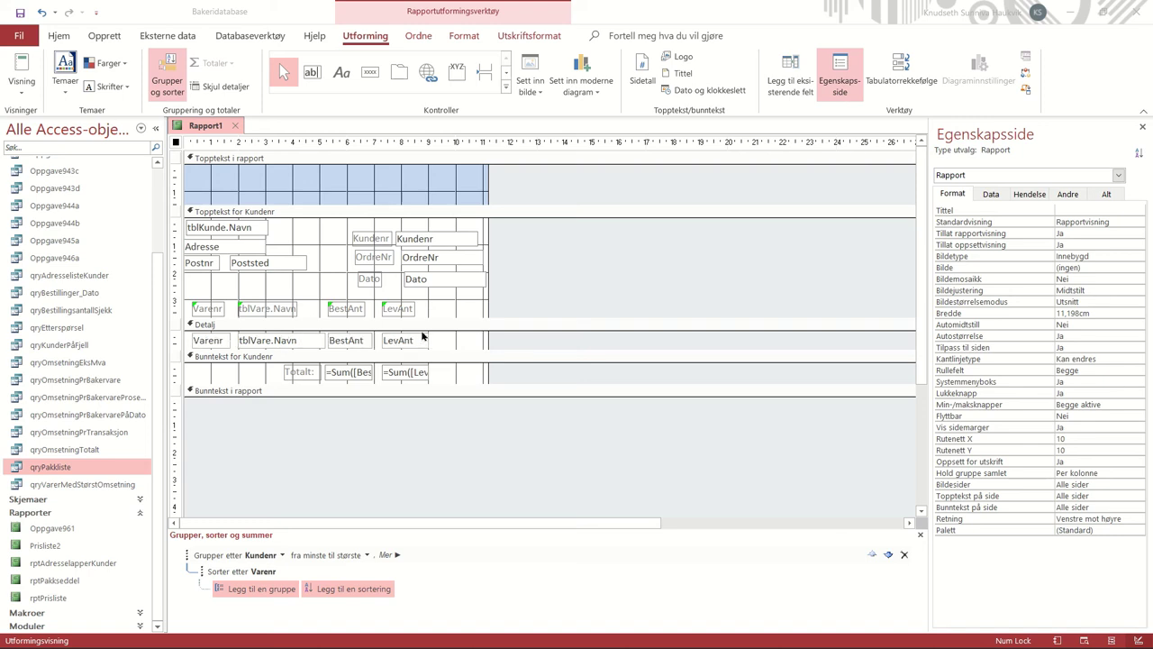
Step: Draw a horizontal line about 11.1 cm long beneath the column headings in the Kundenr header
click(506, 72)
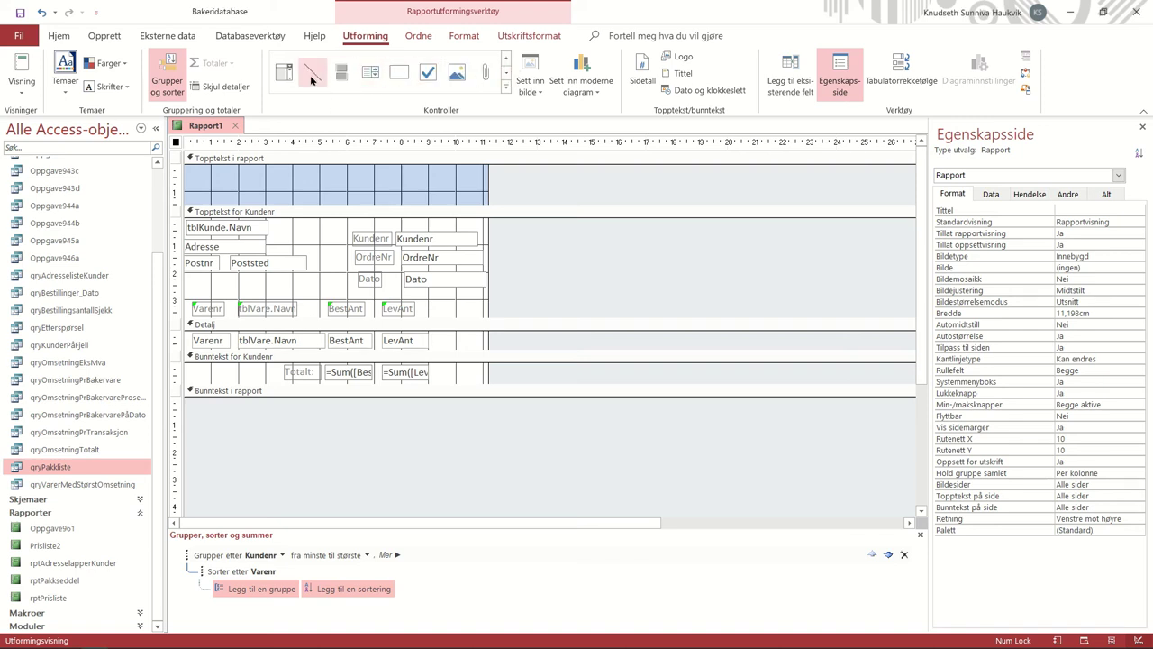
click(506, 58)
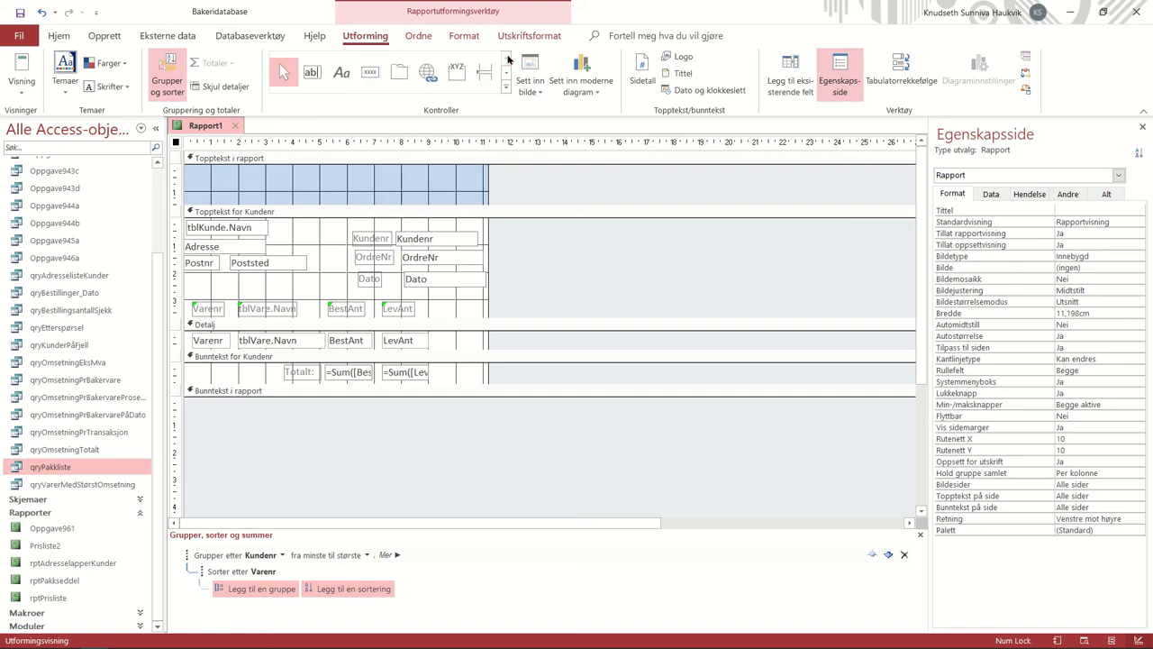
click(507, 72)
click(312, 72)
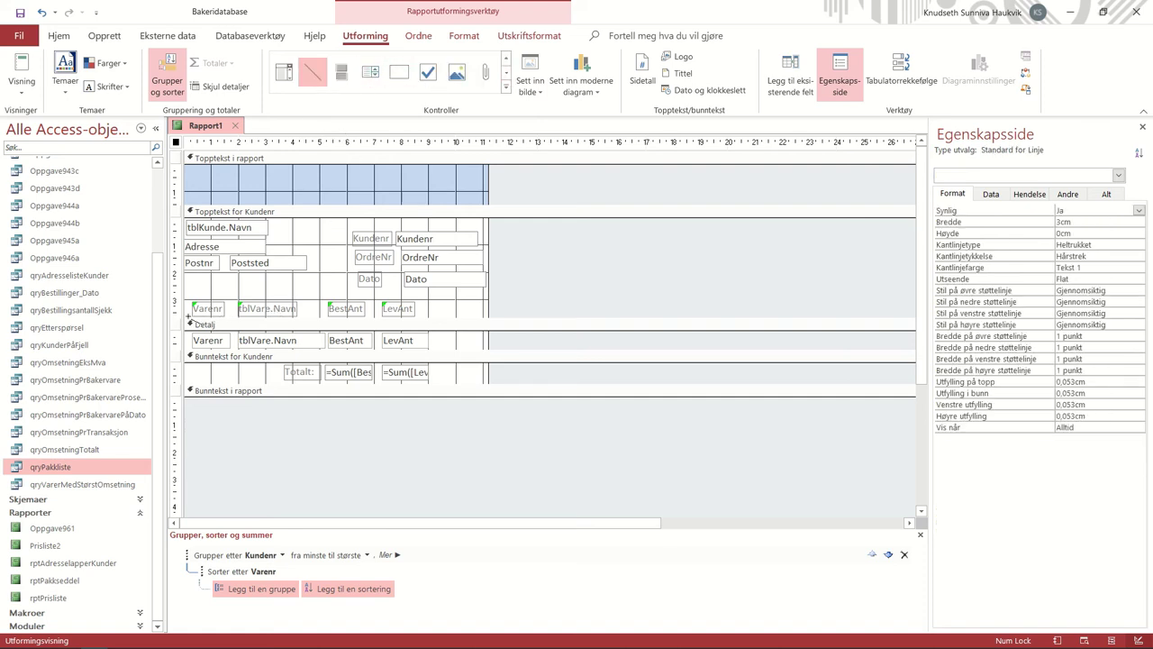
drag(188, 317, 491, 317)
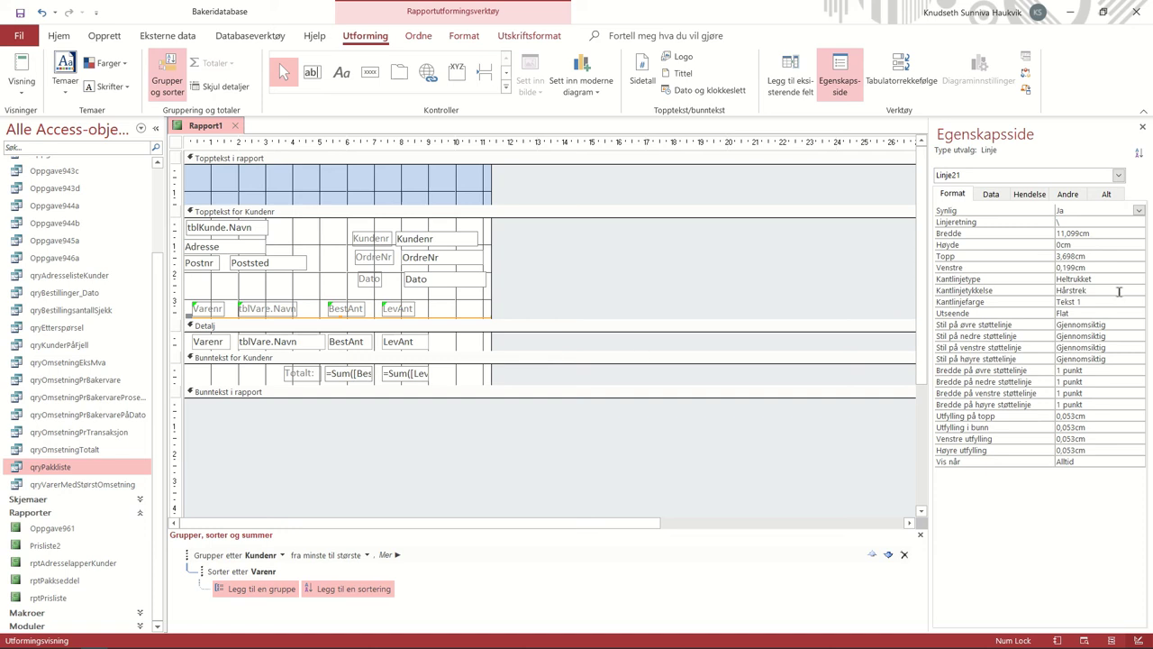
Step: Set the border thickness of the line under the column headings to 3 punkt
click(1095, 289)
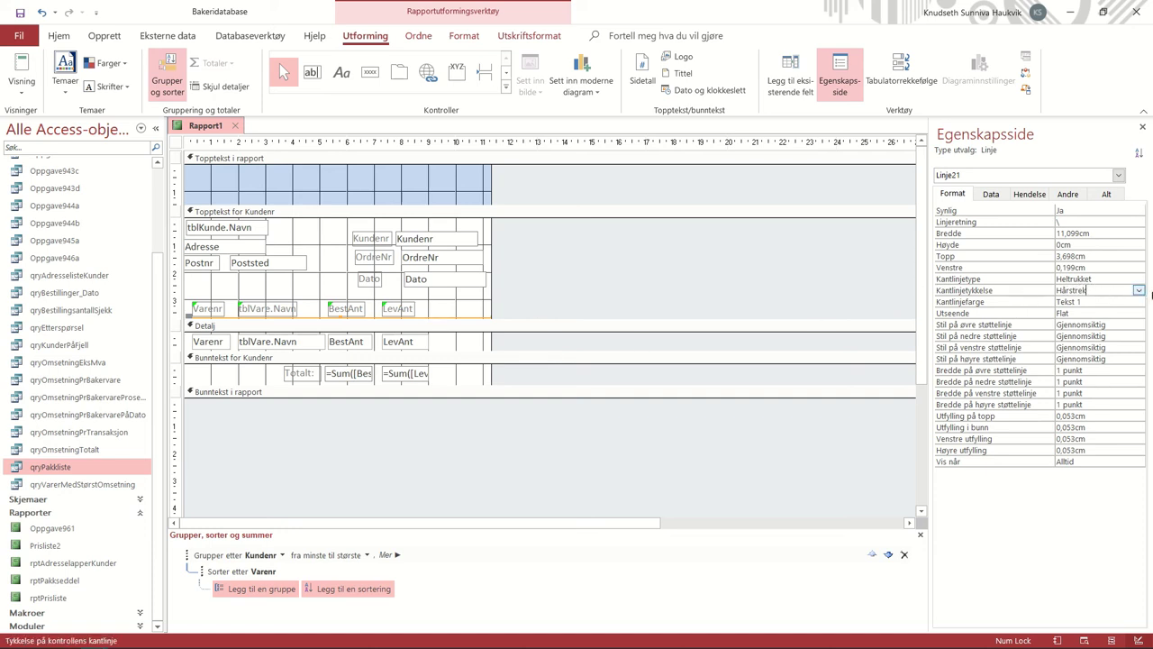
click(1139, 291)
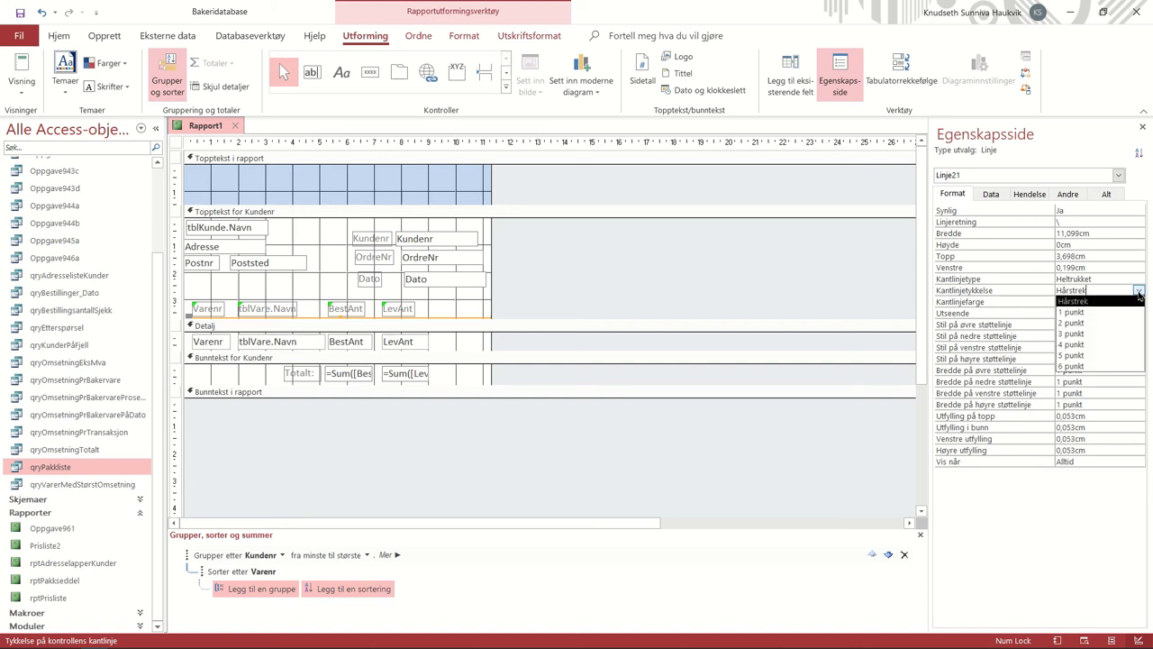
click(1110, 335)
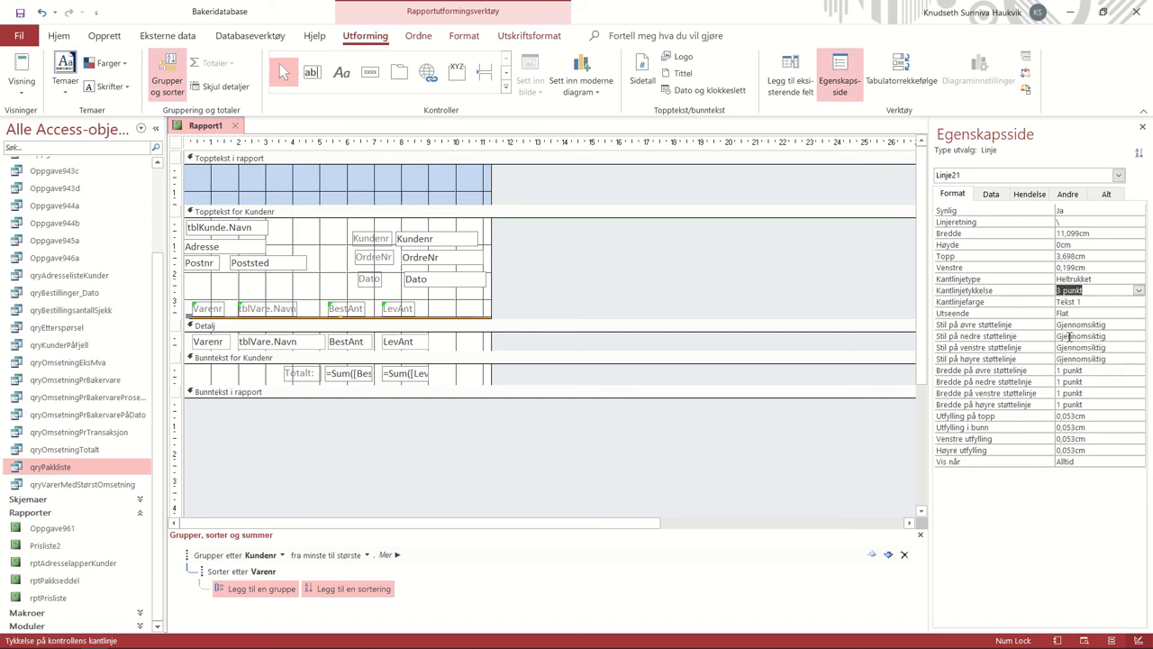
Step: Preview the report for order date 07.08.2010 and check the heading line, total alignment and spacing between customers
click(21, 72)
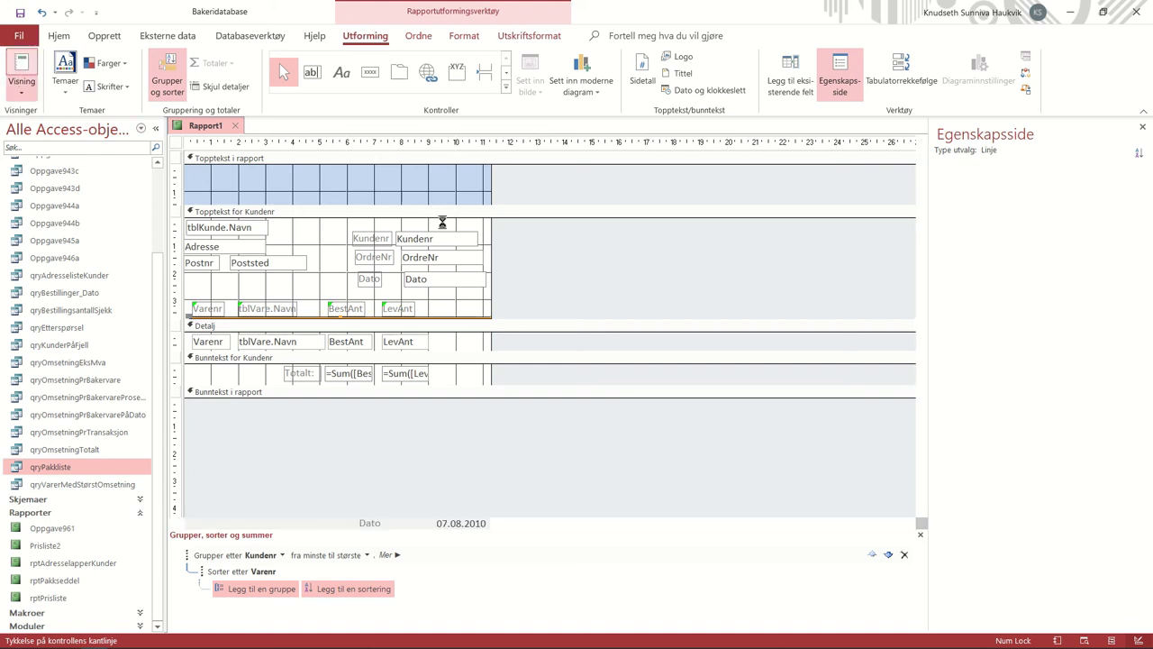
text(07.08.2010)
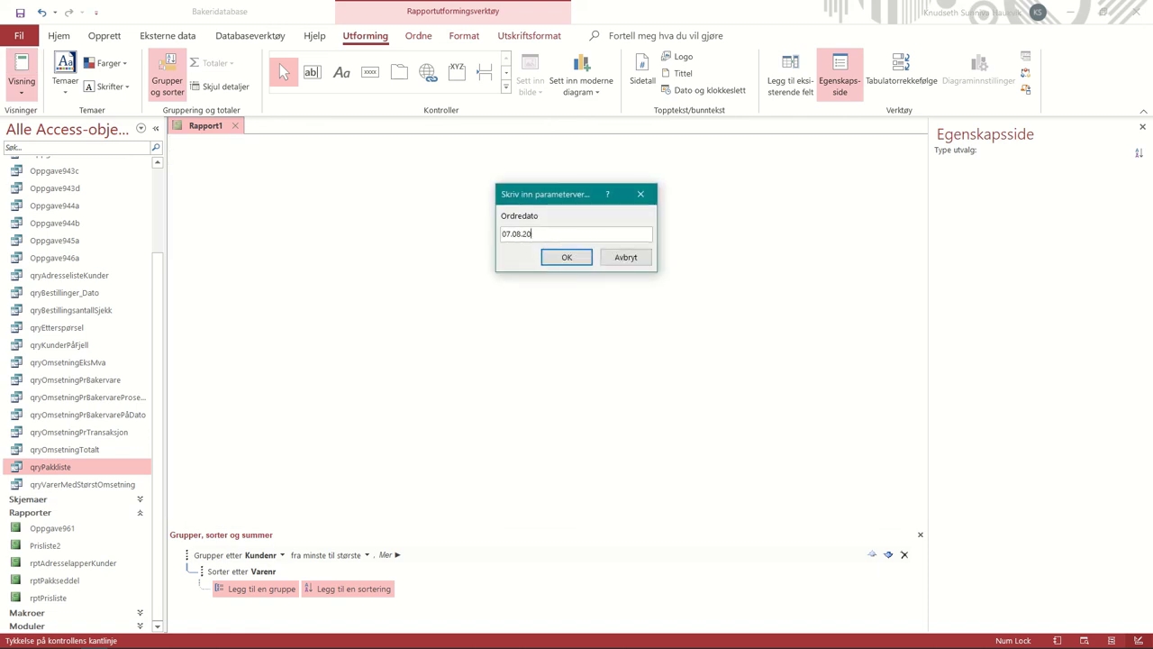
key(Return)
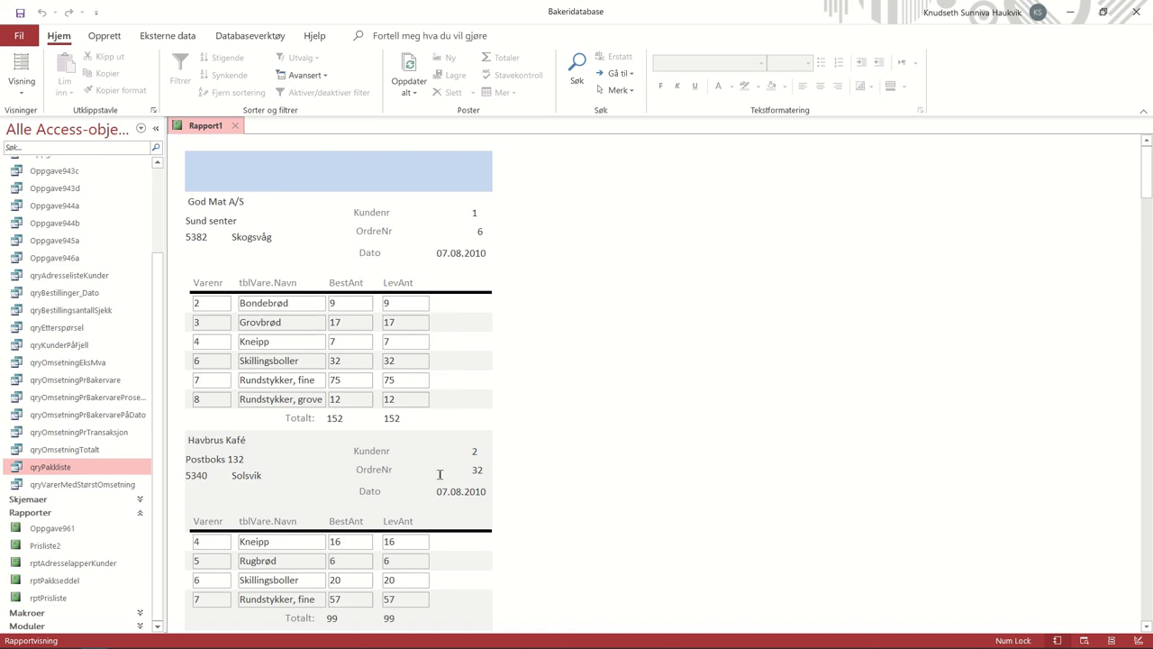
Step: Return to Design view and insert centred page numbers in the format Side N av M in the page footer
click(21, 85)
click(54, 230)
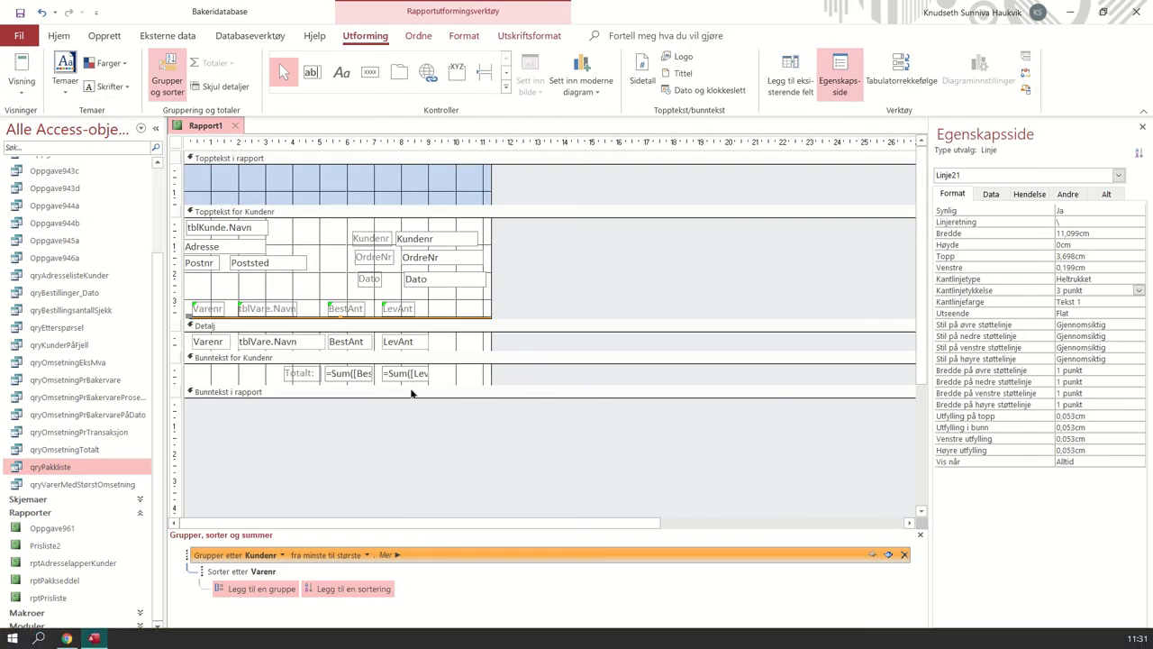
click(211, 379)
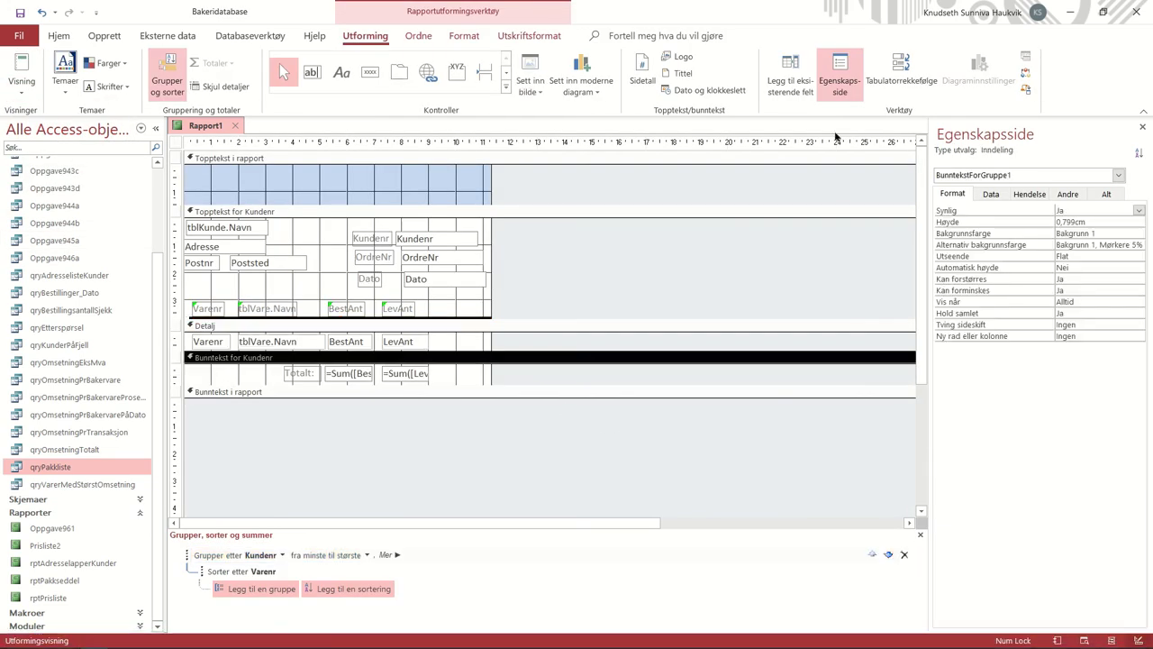
click(642, 70)
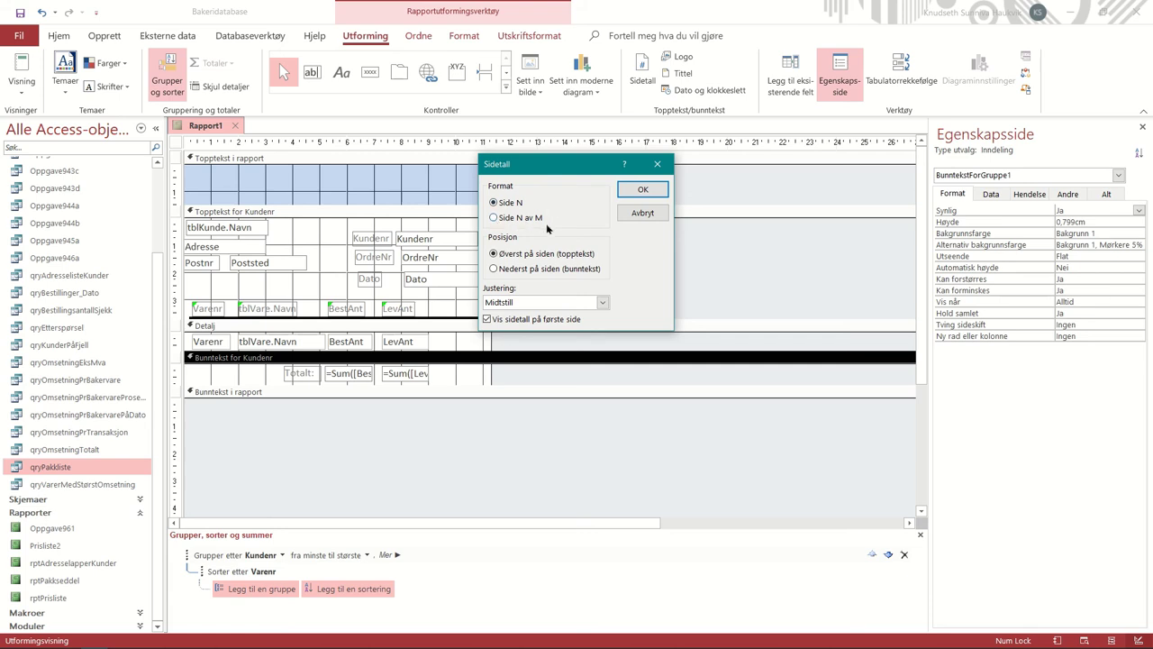
click(498, 269)
click(494, 217)
click(644, 189)
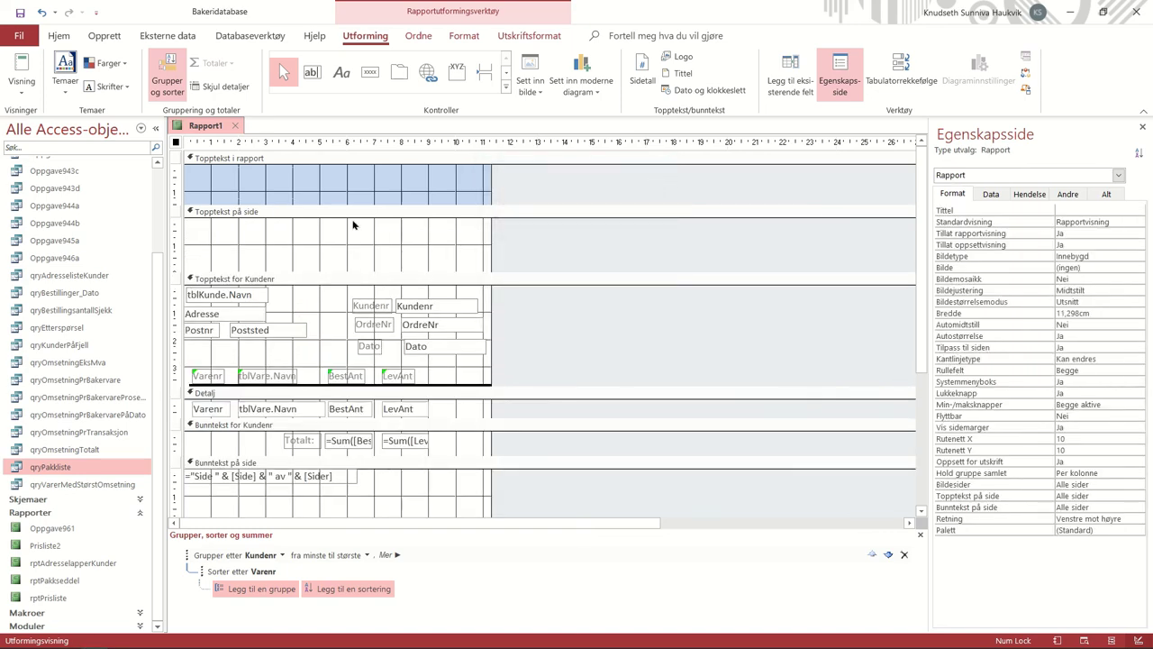
Step: Examine the page number expression in the page footer and delete its text box
scroll(278, 442, down, 2)
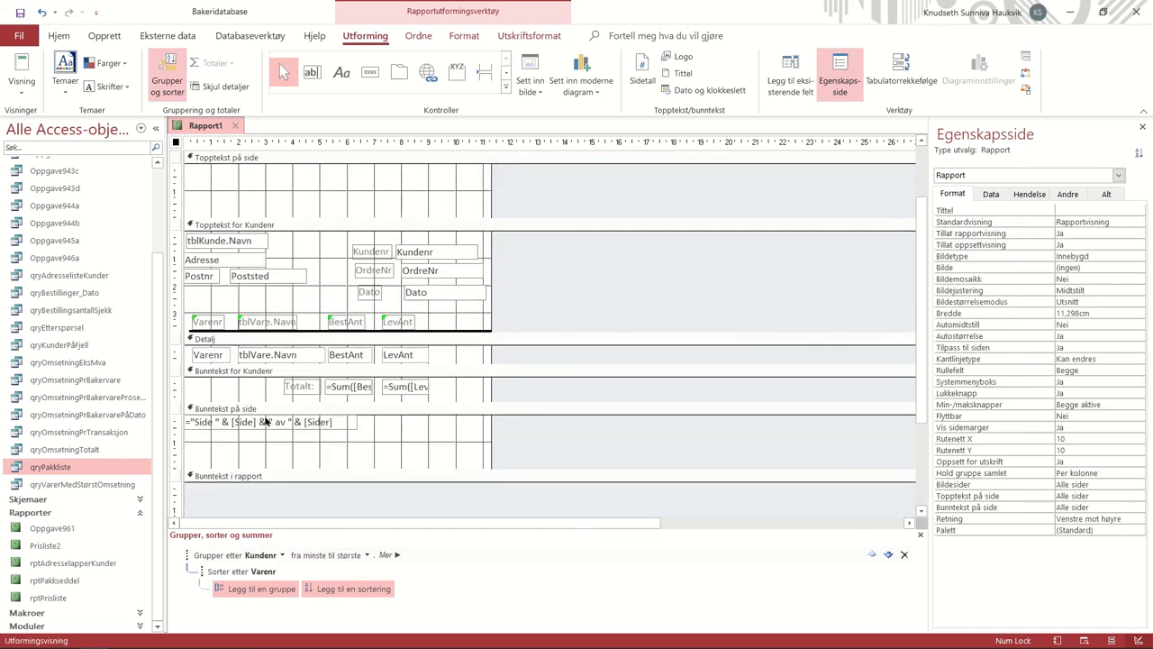
click(266, 423)
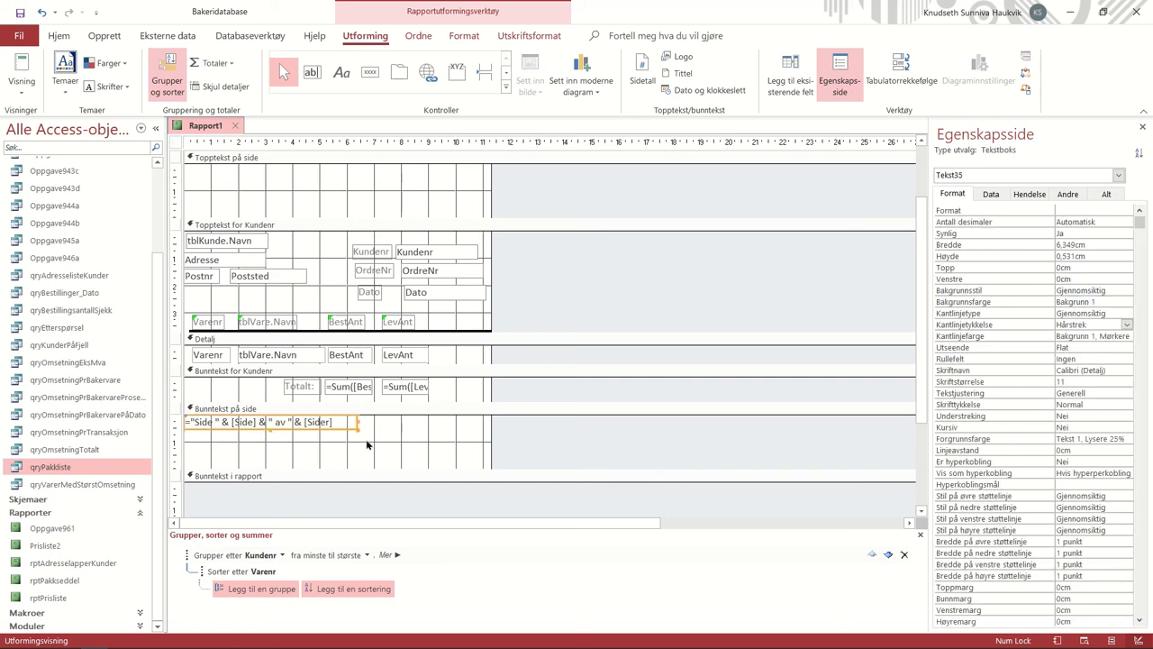
click(188, 420)
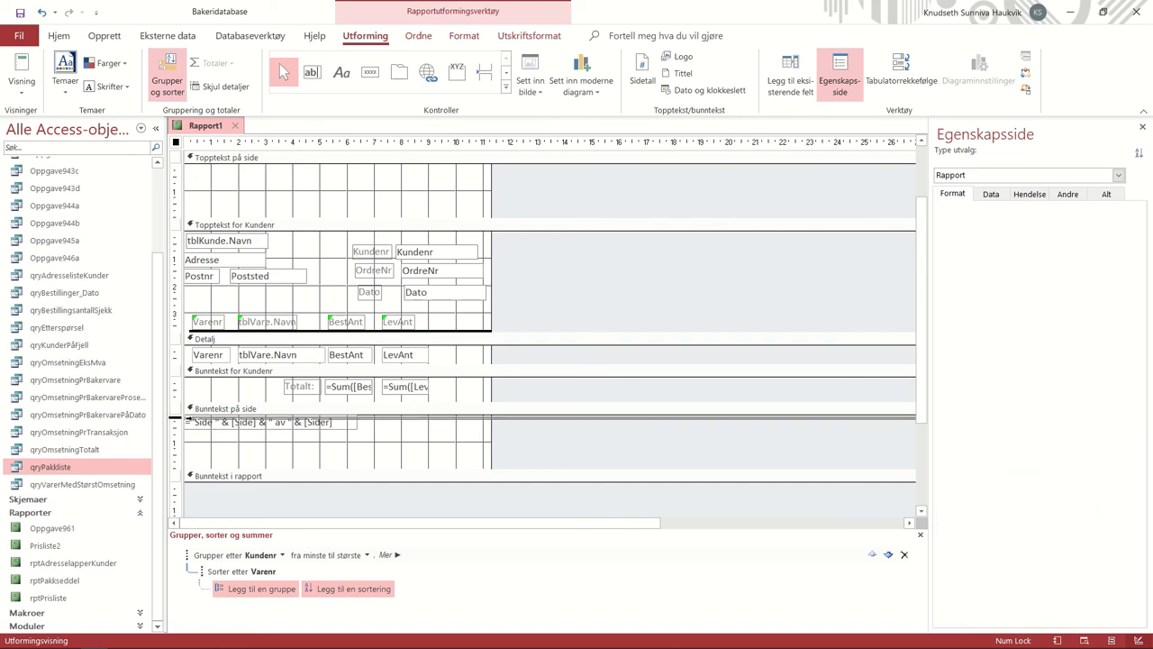
click(335, 421)
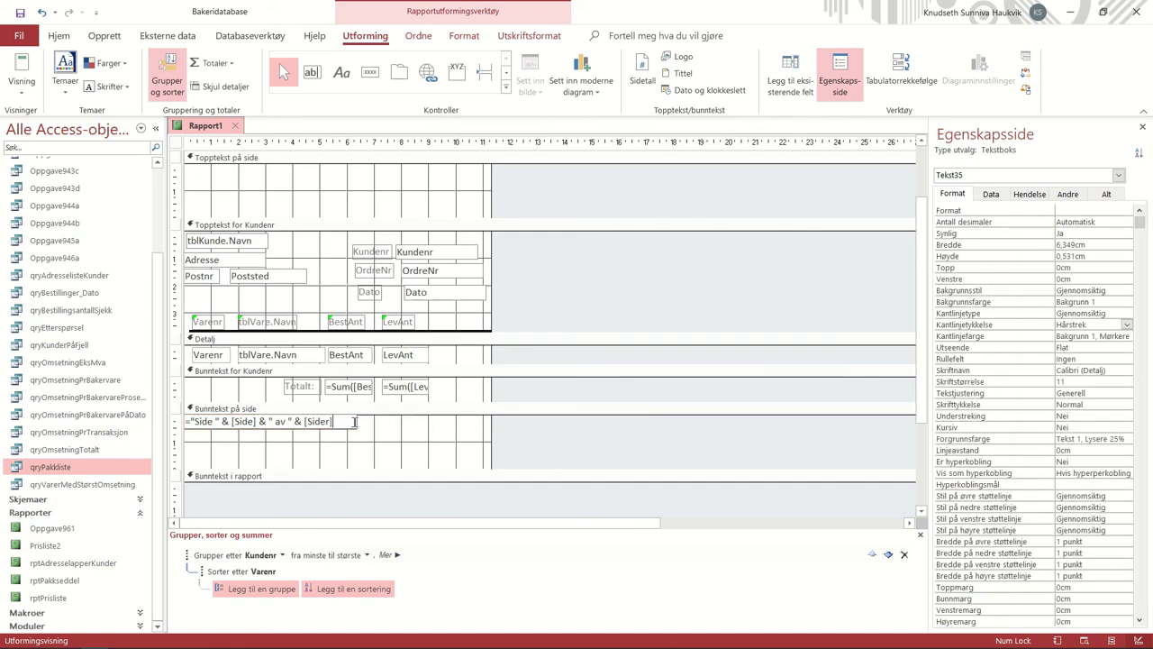
click(294, 454)
click(290, 422)
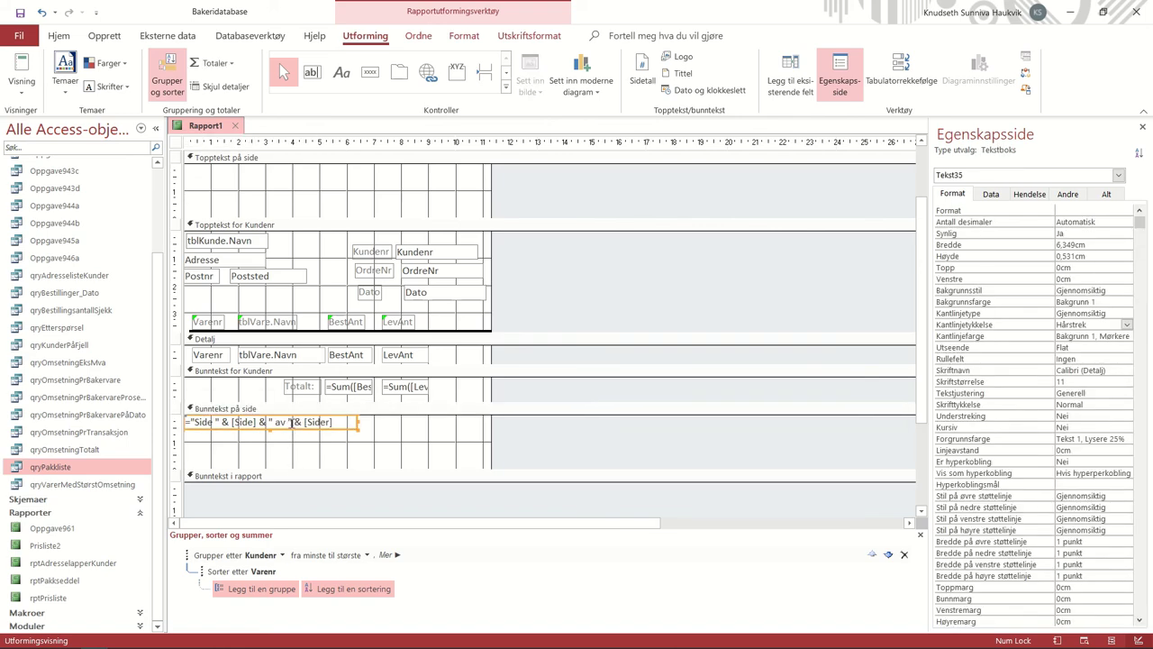
key(Delete)
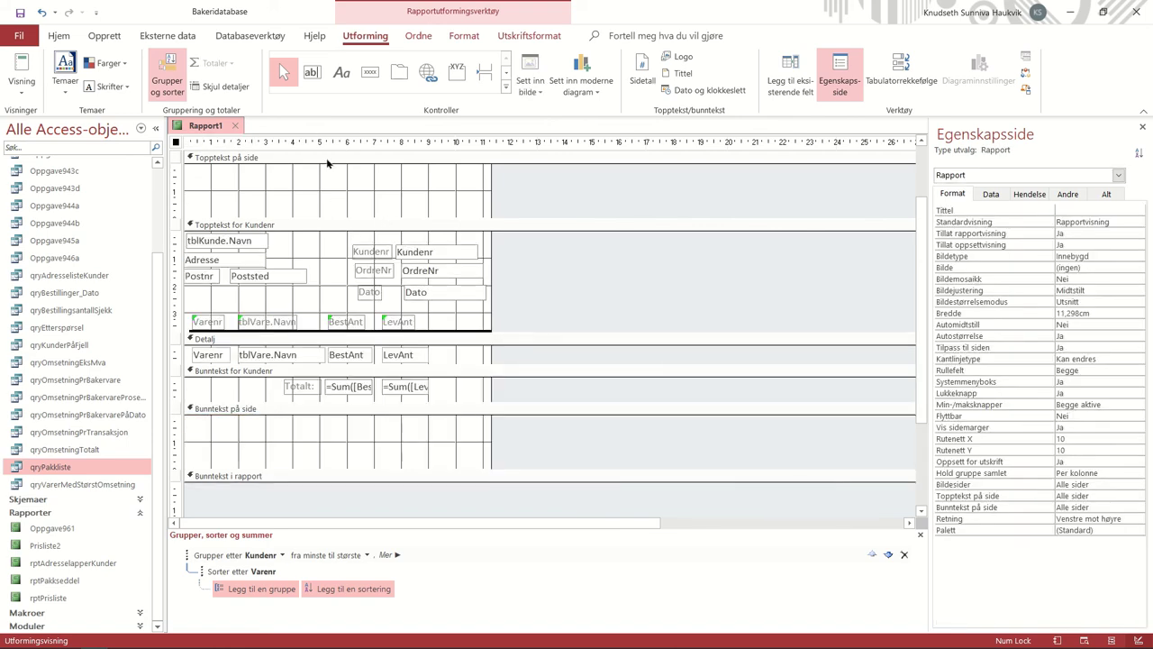
Step: Remove the page header and page footer sections from the report
click(328, 162)
right_click(328, 162)
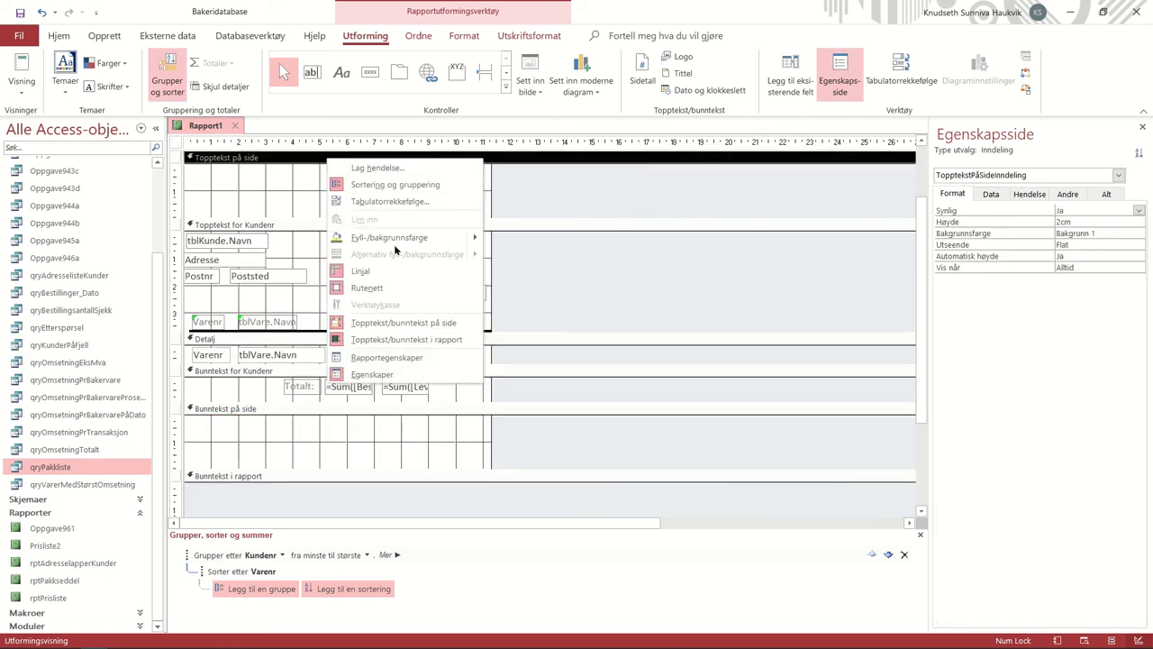
click(402, 339)
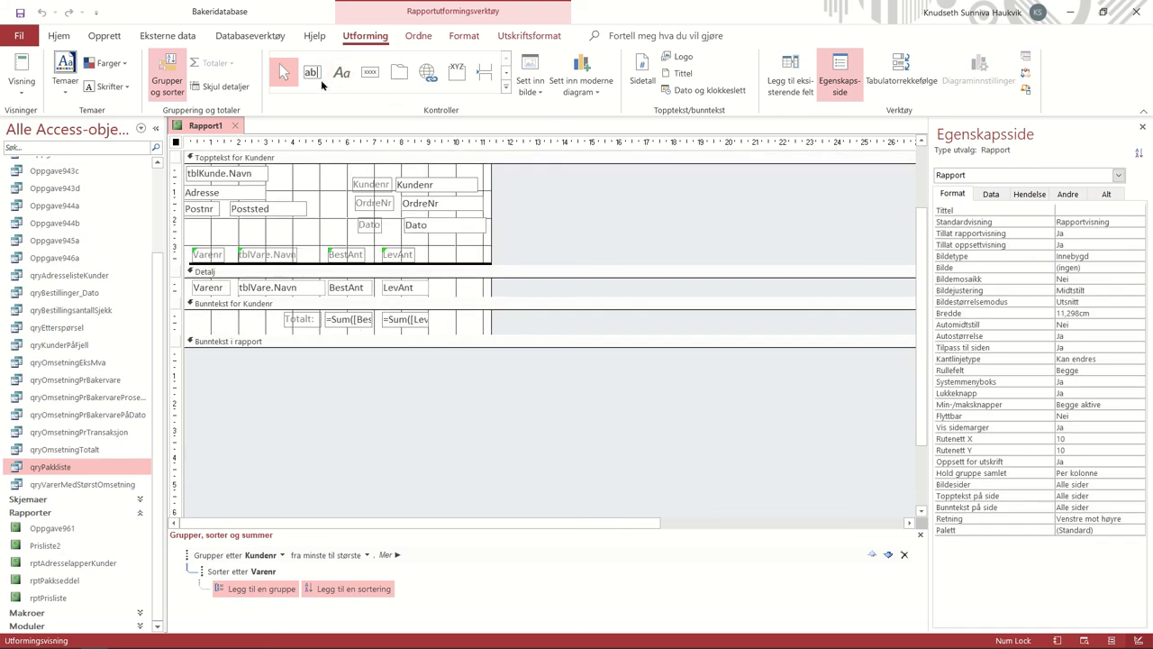
Step: Add a text box to the Kundenr group footer and delete its attached label
click(312, 74)
click(223, 320)
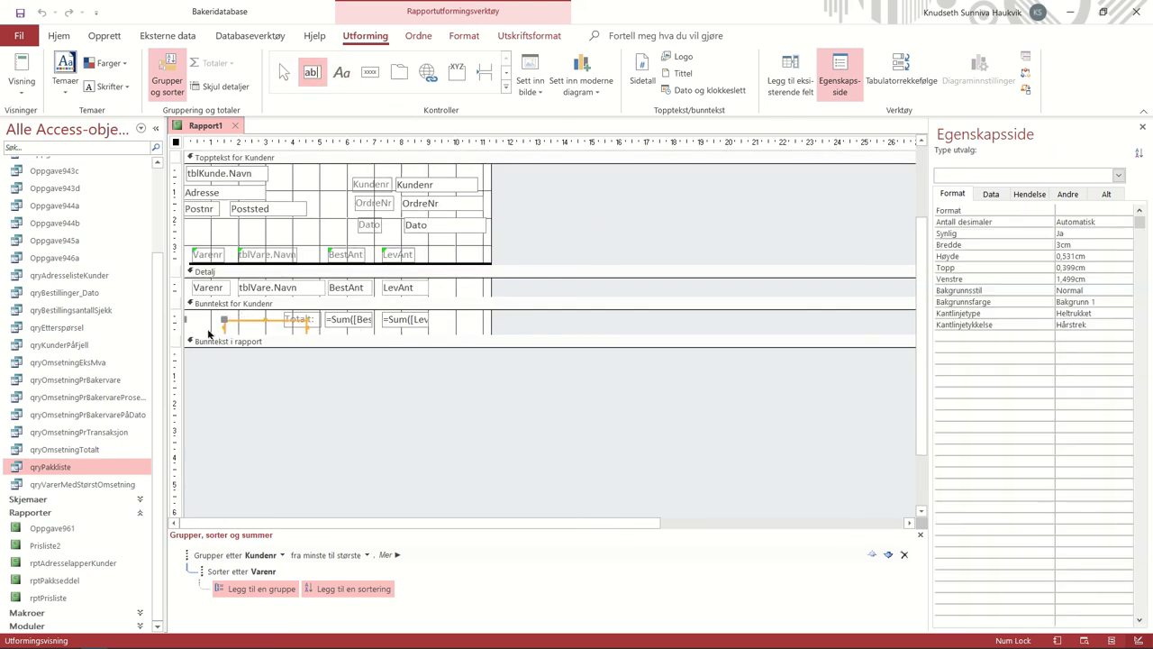
click(205, 325)
key(Delete)
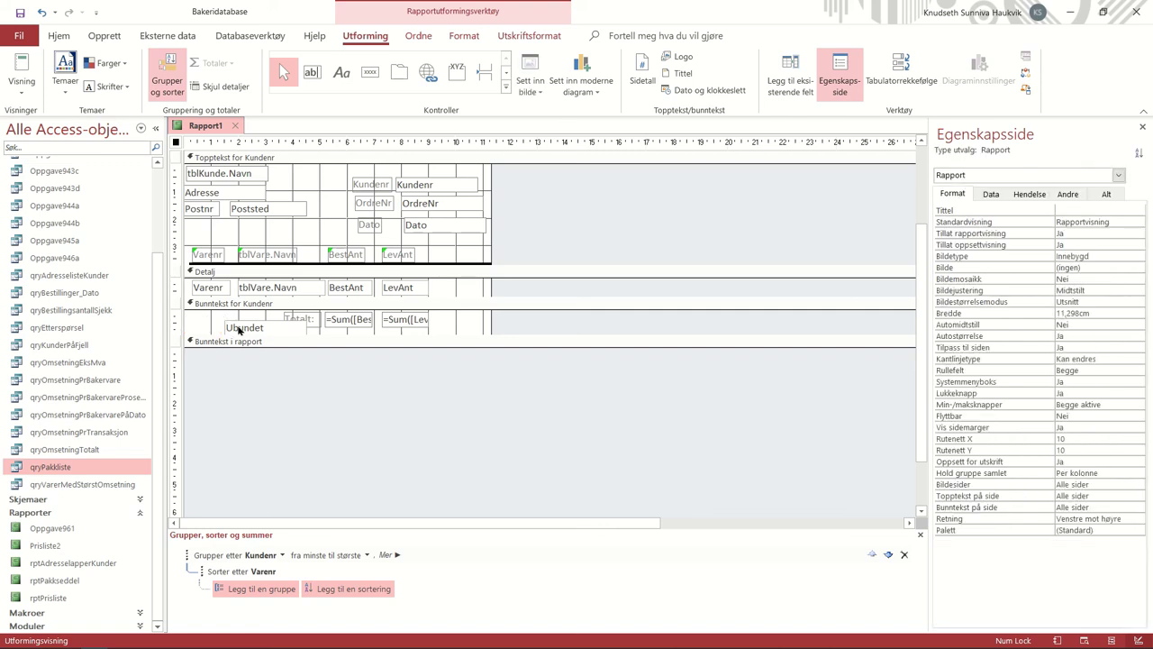
Step: Move the unbound text box beside the Totalt label and enter the expression ="Side " & [Side] in it
click(232, 323)
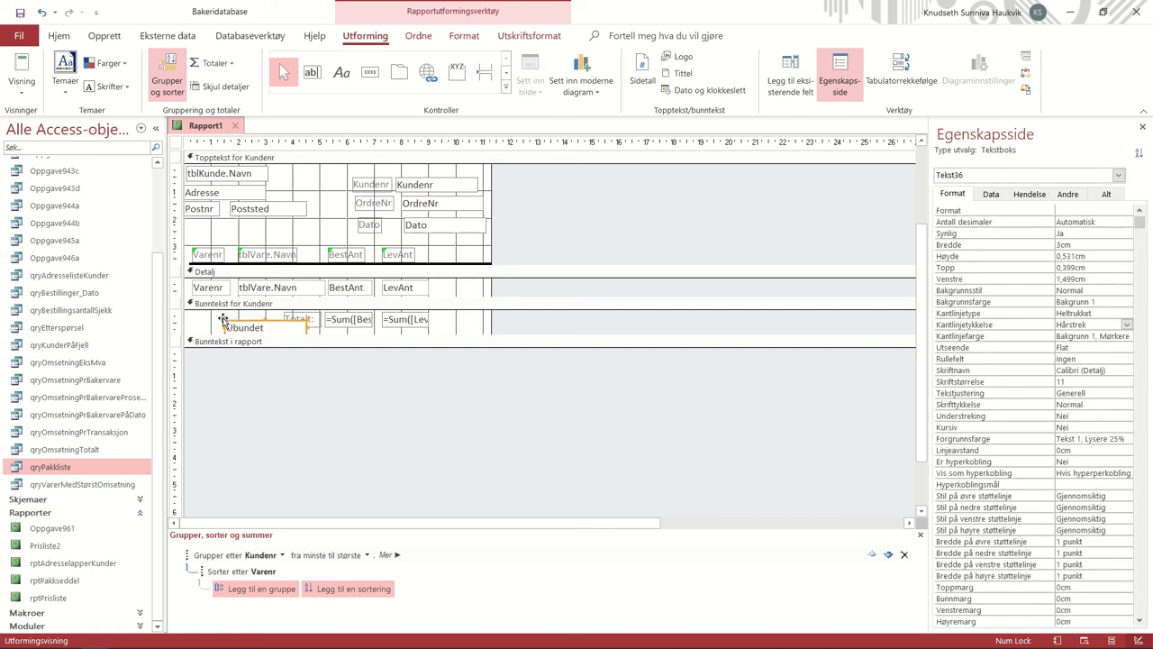
drag(232, 323, 193, 314)
click(259, 321)
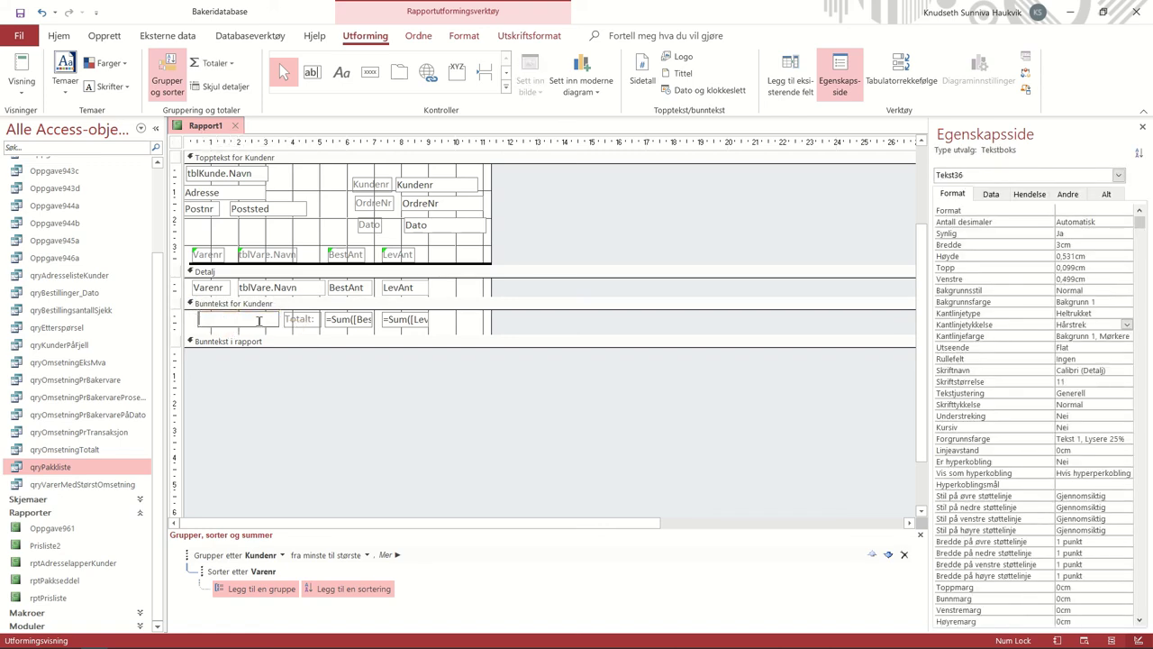
text(="Side " & [Side)
Step: Preview the report for order date 07.08.2010 and check the page number shown under each customer's items
click(22, 70)
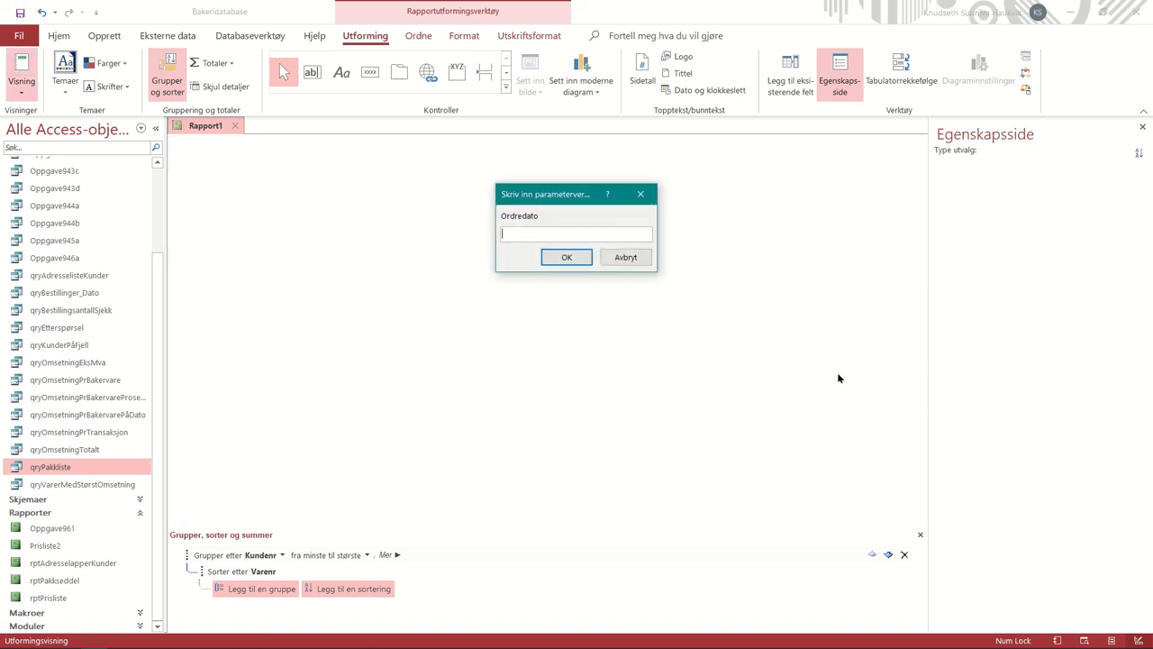
text(07.08.2010)
key(Return)
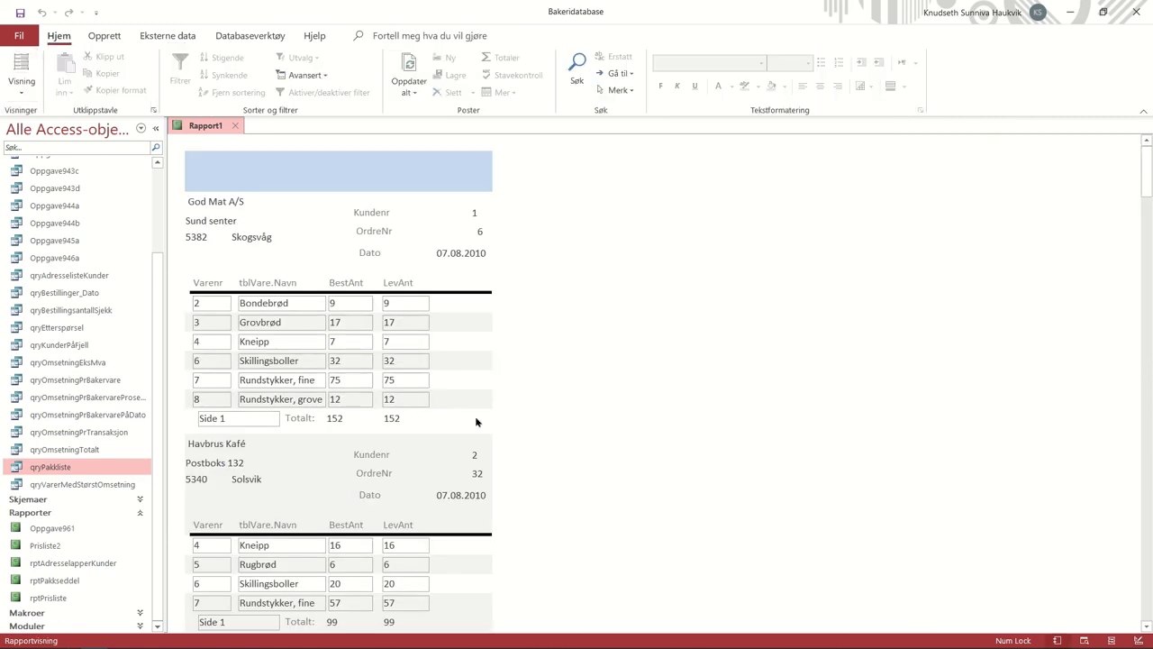
scroll(233, 418, down, 5)
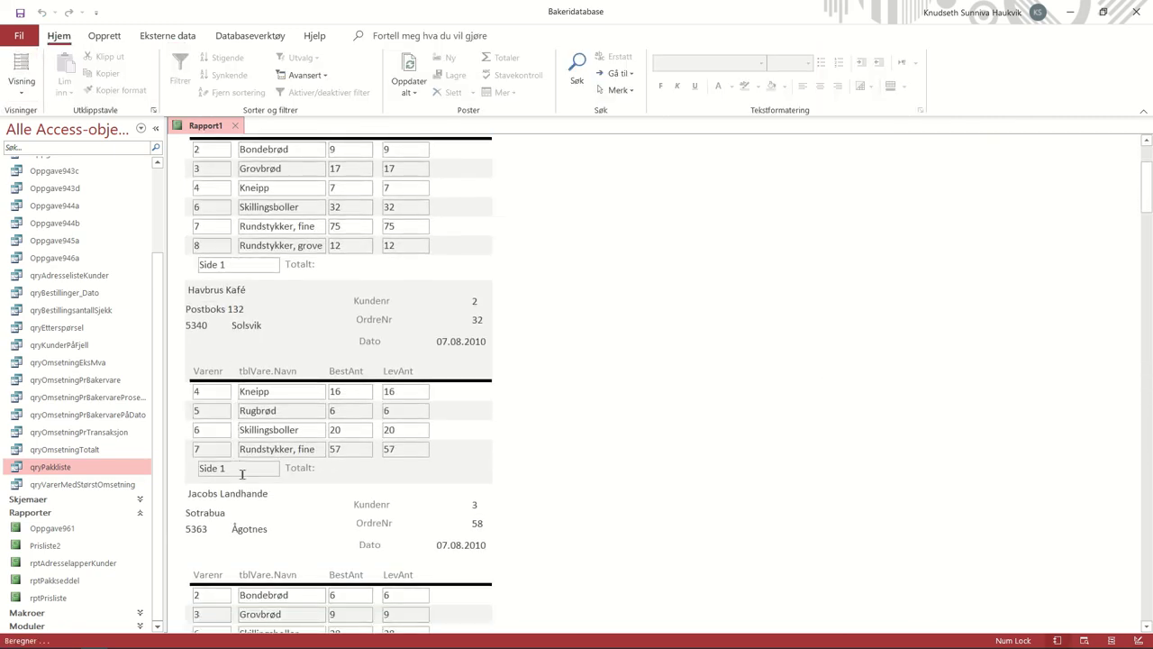
scroll(242, 474, down, 11)
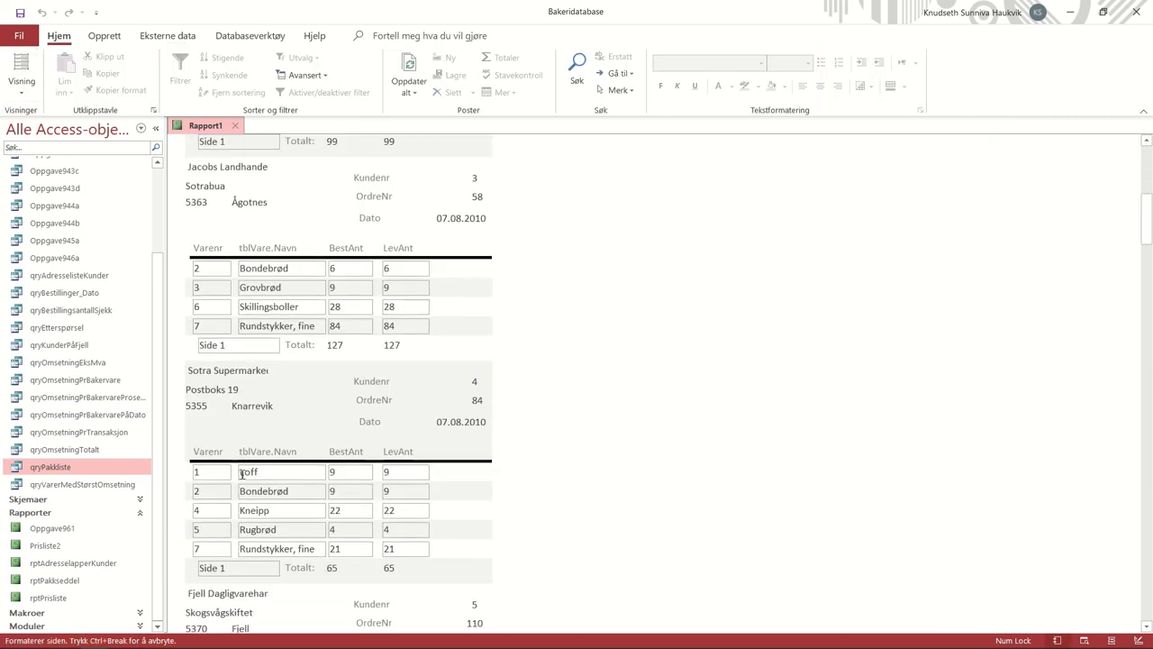
scroll(241, 473, up, 9)
scroll(242, 474, up, 7)
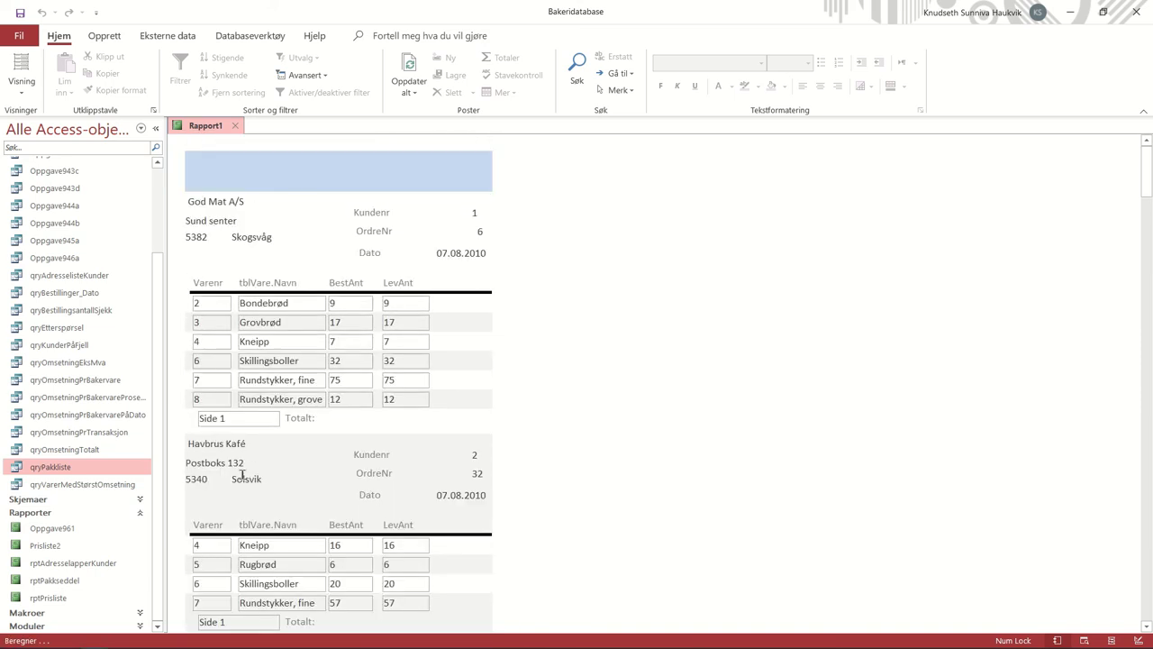
Step: In Design view, extend the page number expression to ="Side " & [Side] & " av " & [Sider] and make its text box about 2.2 cm wide
click(21, 86)
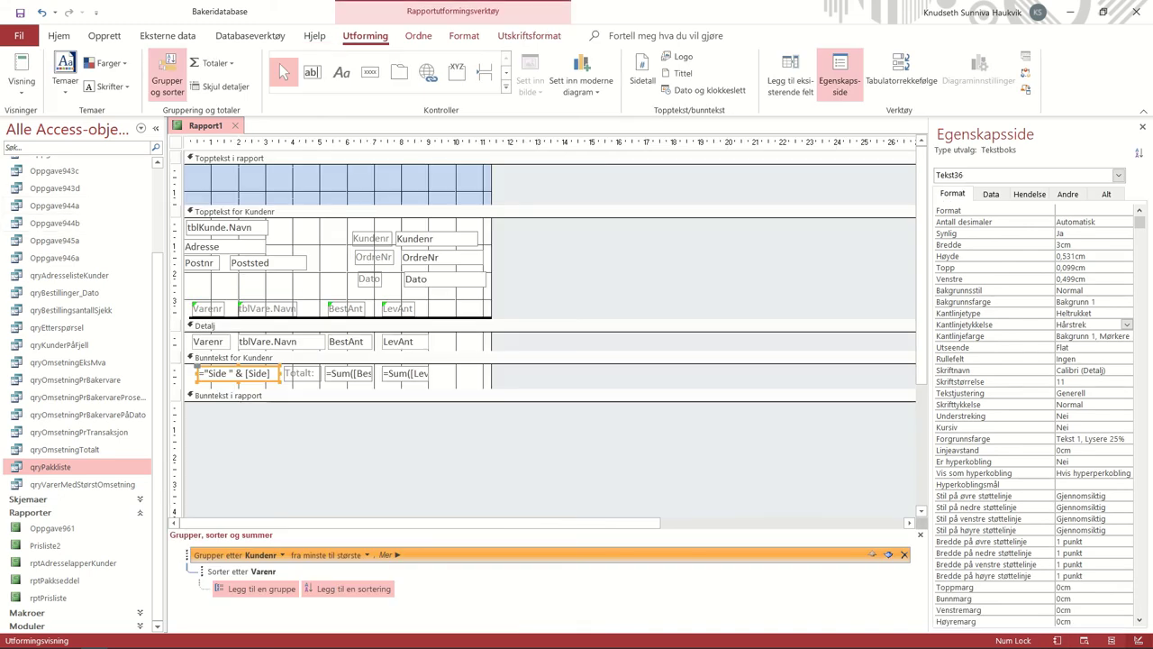
click(234, 357)
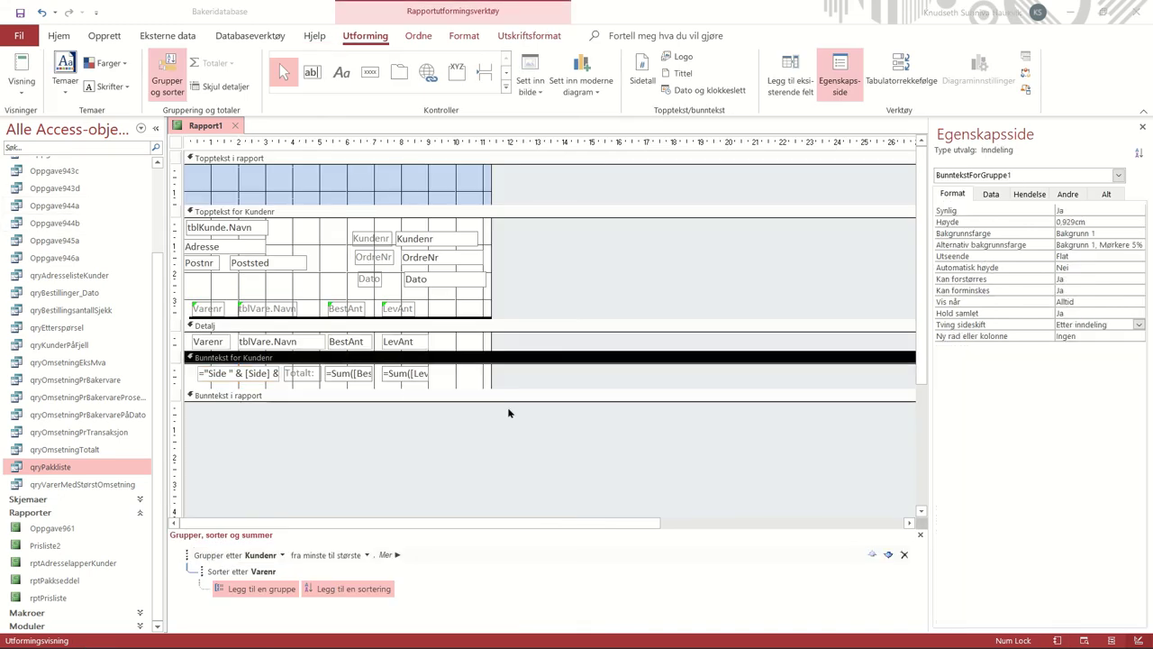
click(279, 380)
drag(279, 373, 403, 373)
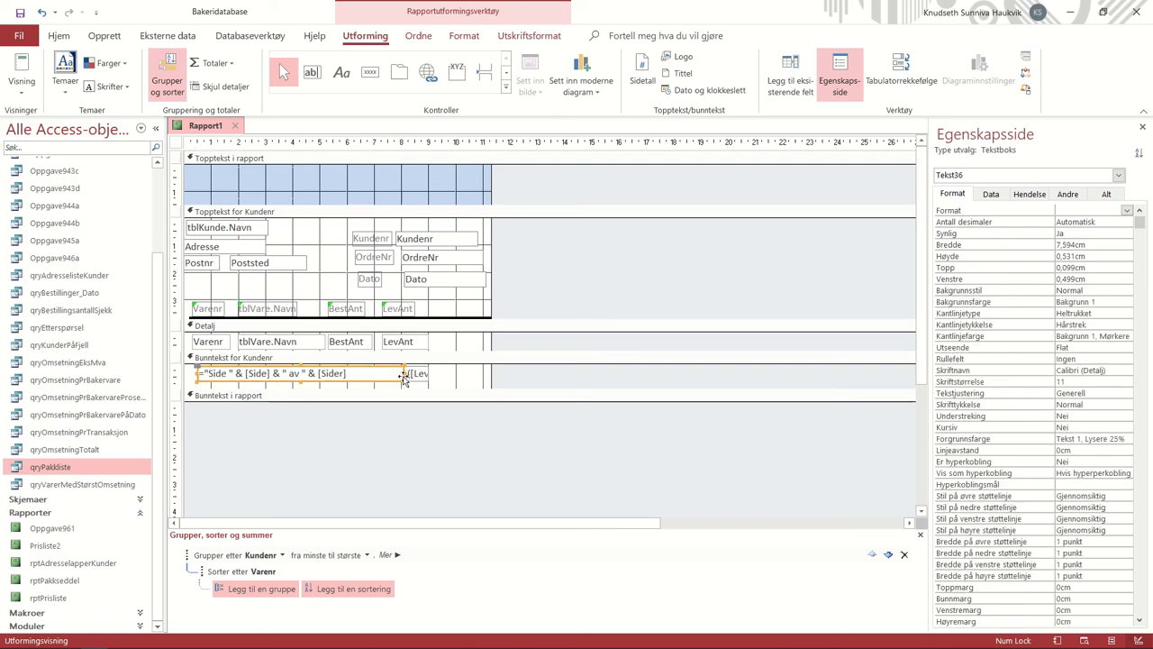
drag(404, 379, 257, 372)
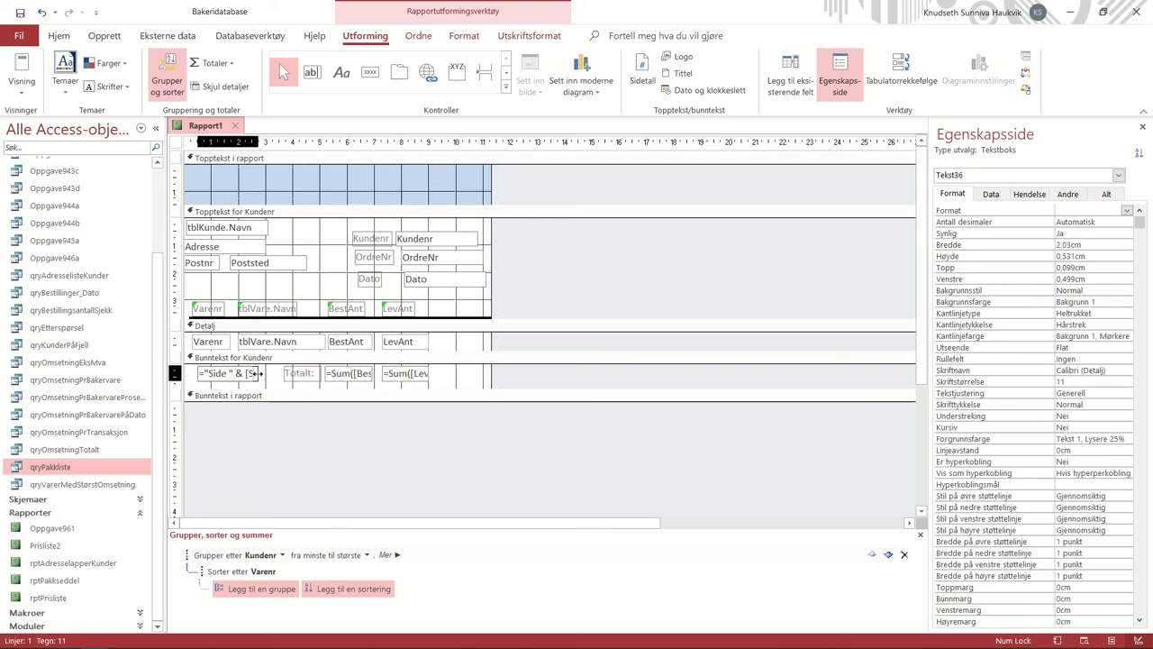
Step: Preview the report again for order date 07.08.2010 and check the Side N av M text in each customer's footer
click(22, 68)
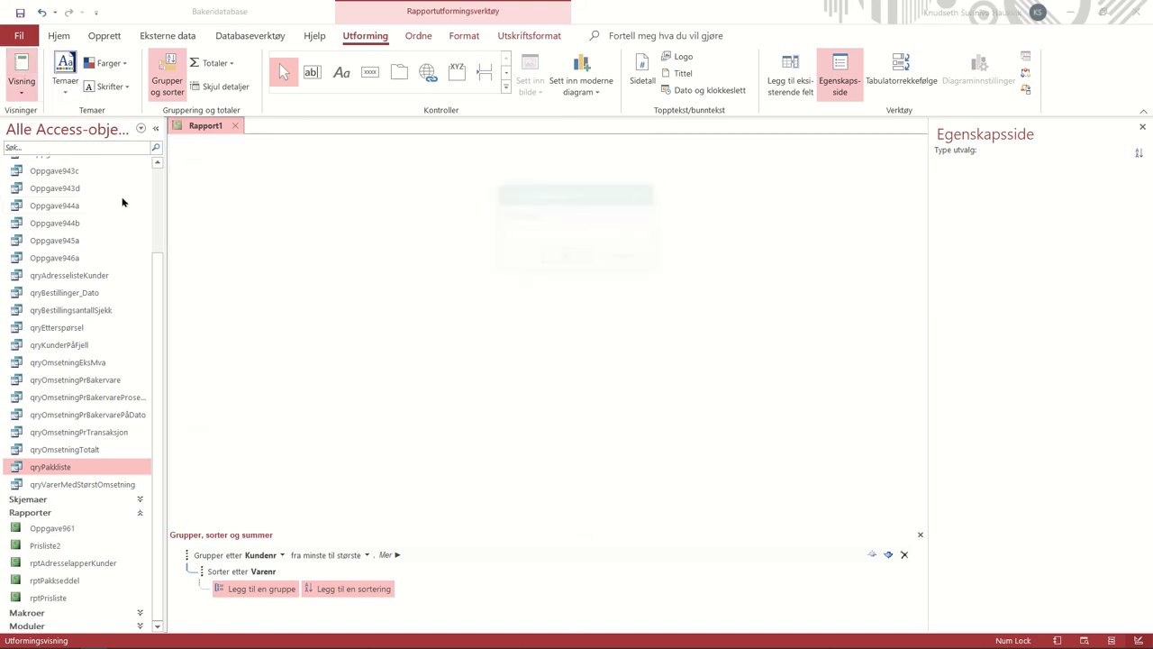
text(.08.2010)
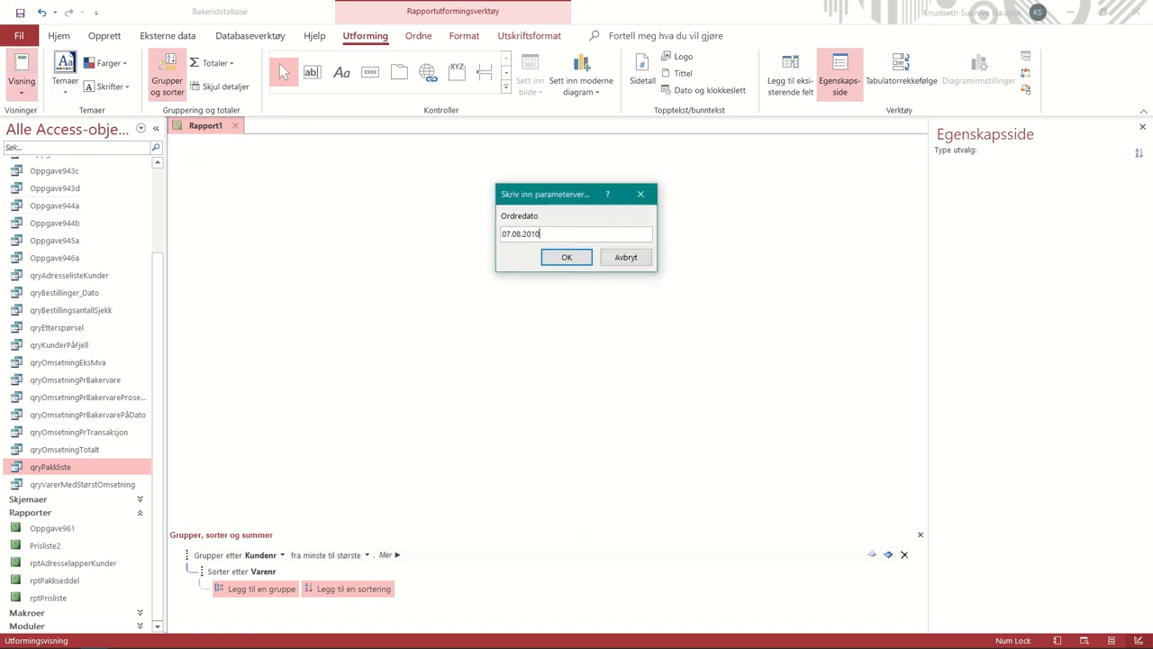
key(Return)
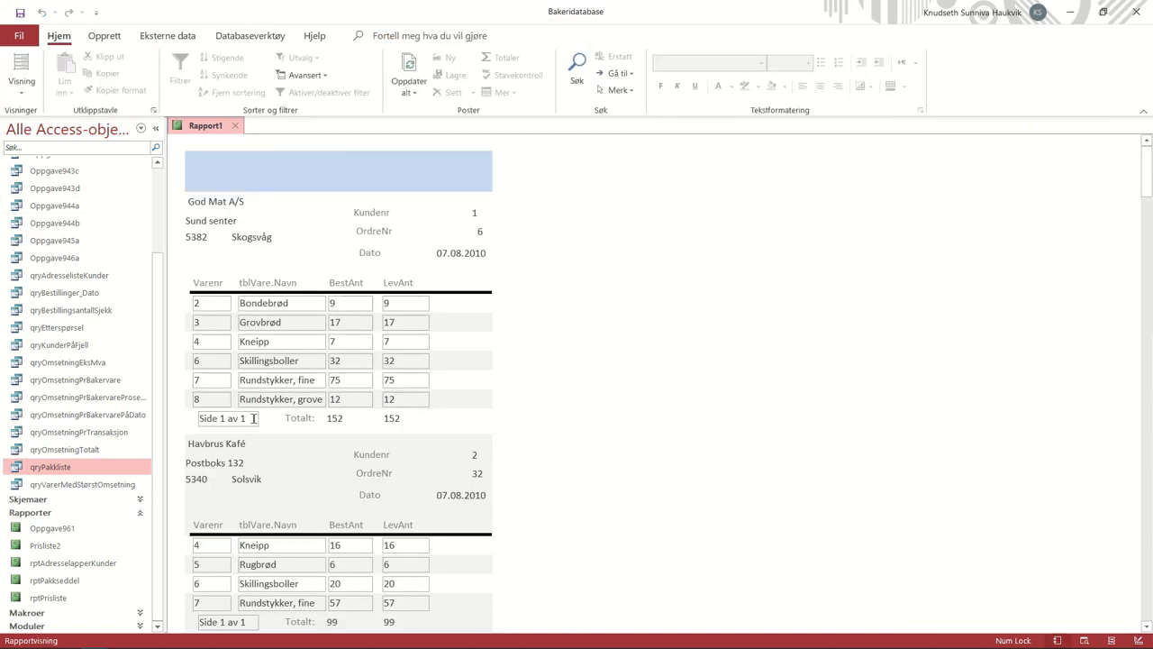
scroll(254, 421, down, 10)
scroll(254, 421, down, 8)
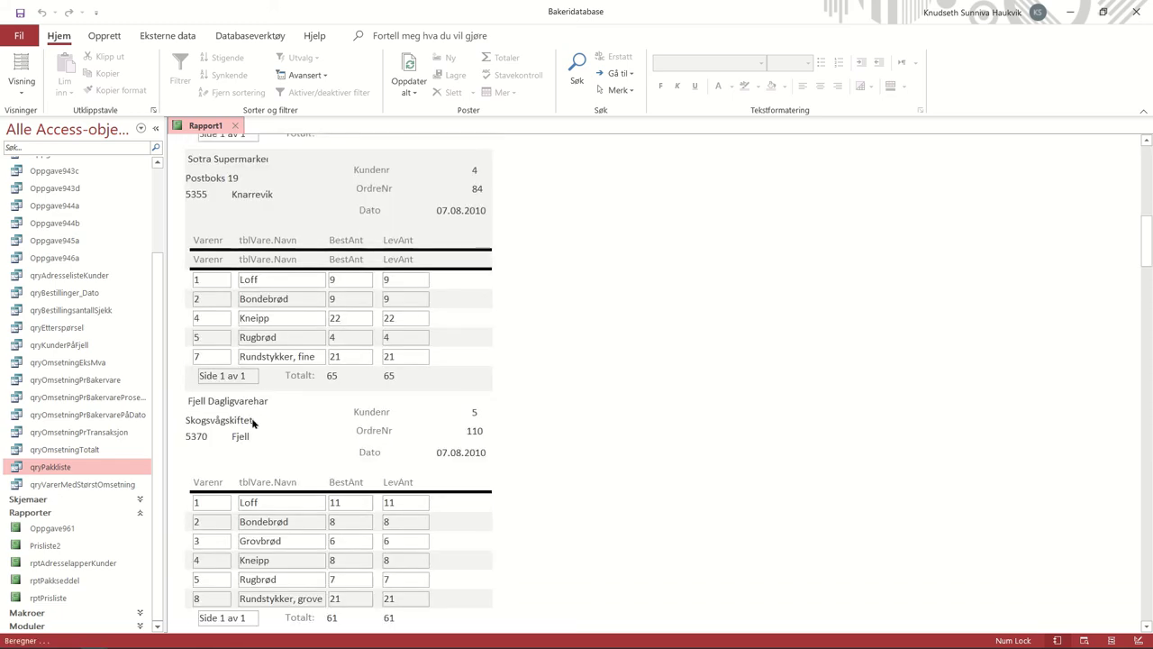
scroll(252, 423, up, 15)
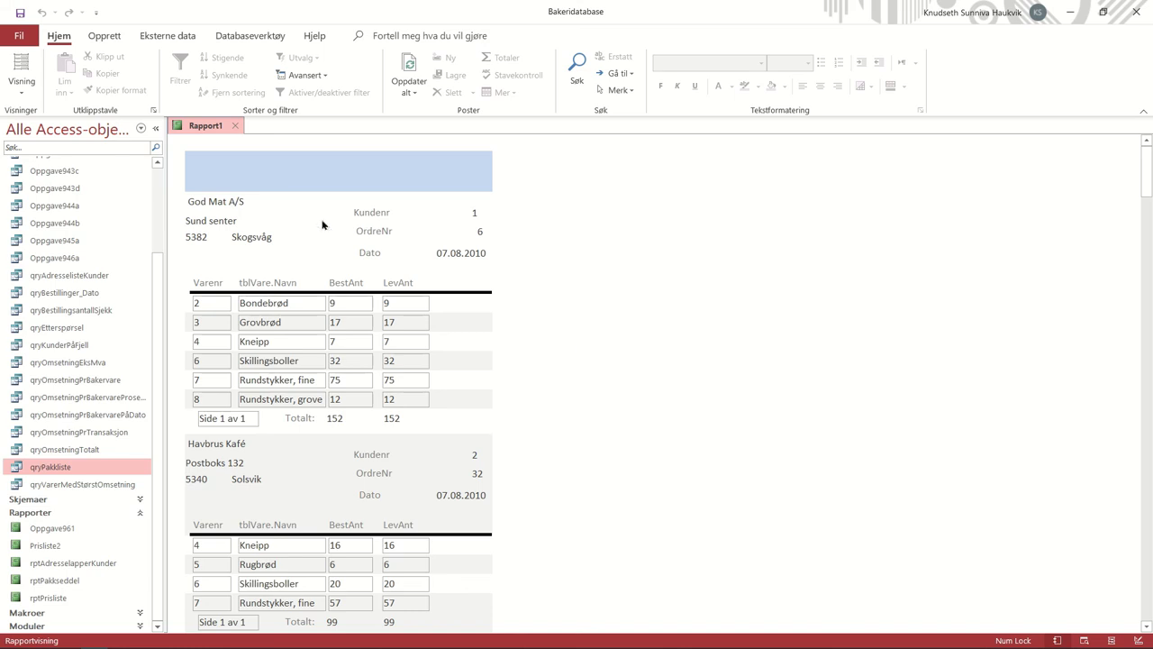
Step: In Design view, set Hold samlet to Nei for the Kundenr group footer and delete its page number text box
click(22, 86)
click(79, 225)
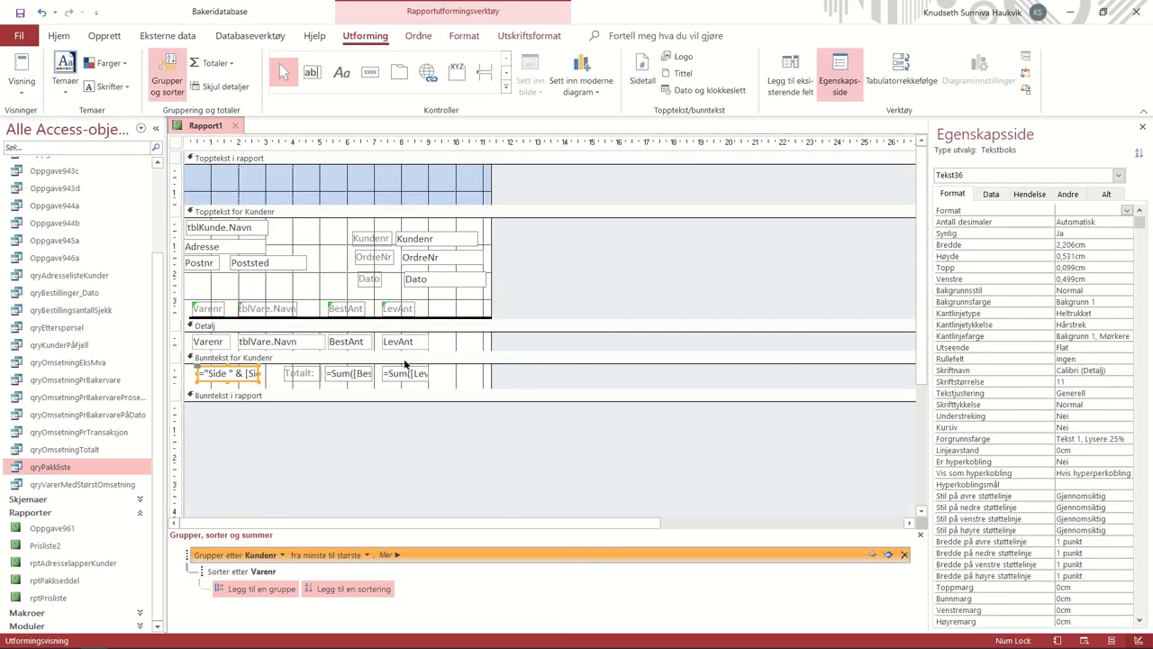
click(406, 359)
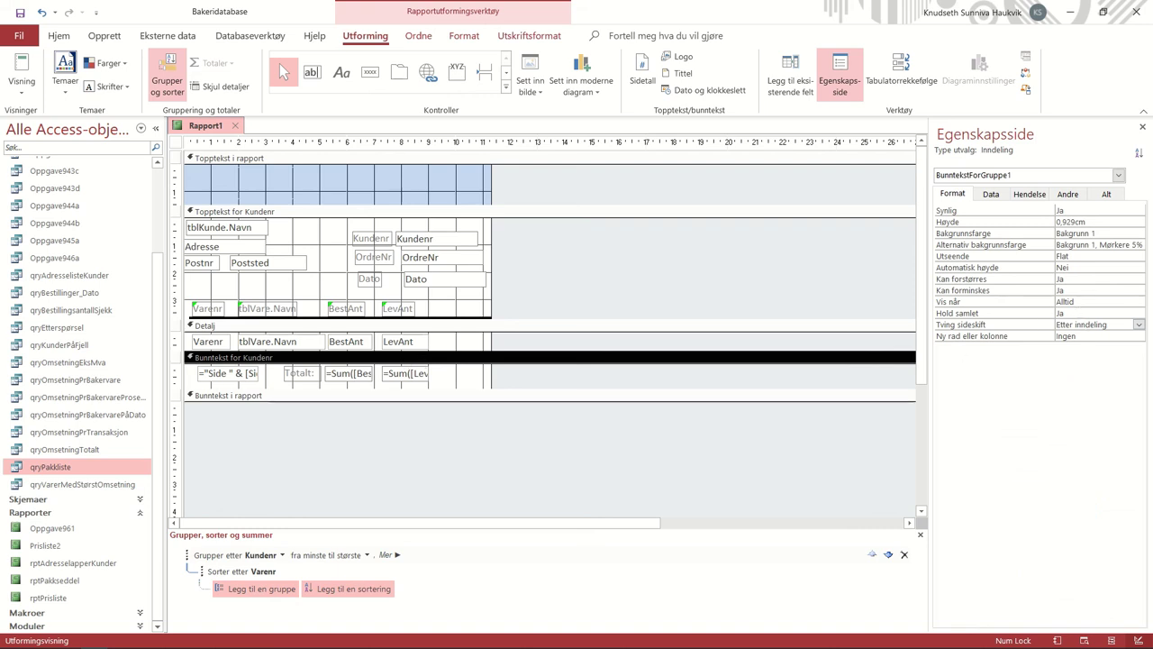
double_click(1090, 312)
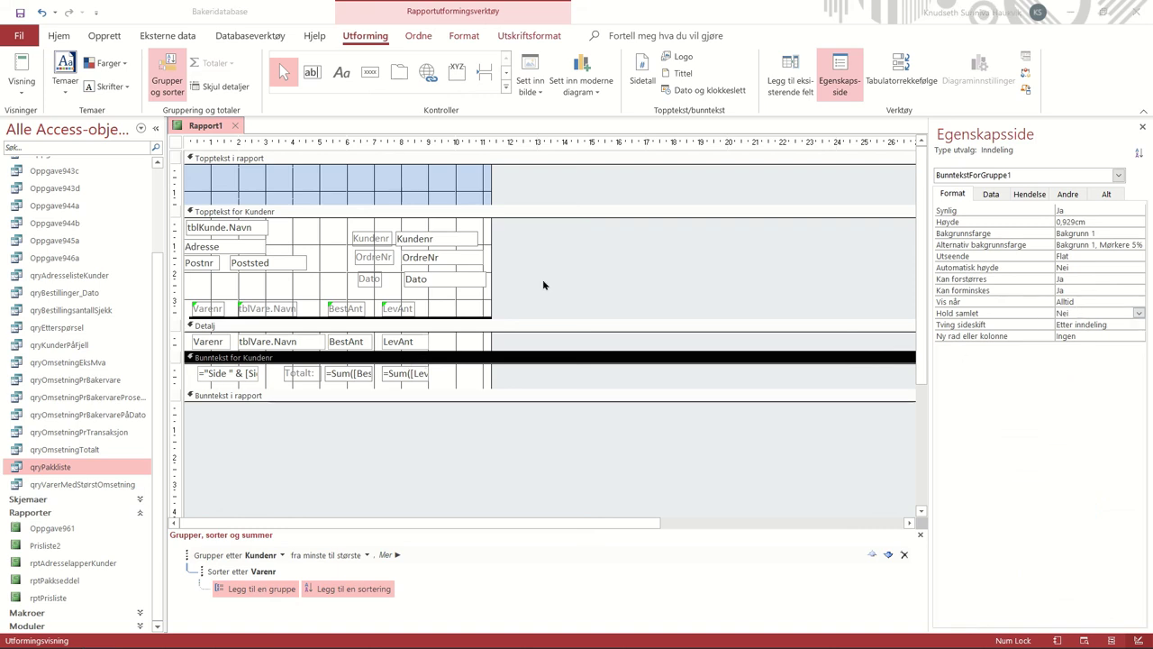
click(225, 378)
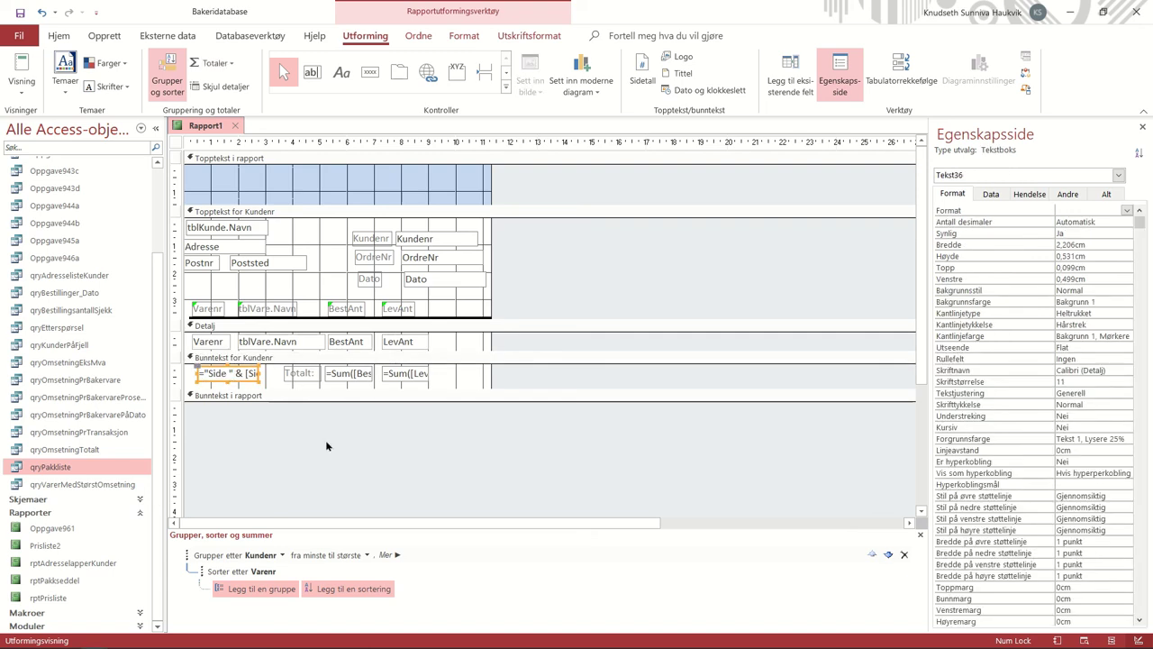
key(Delete)
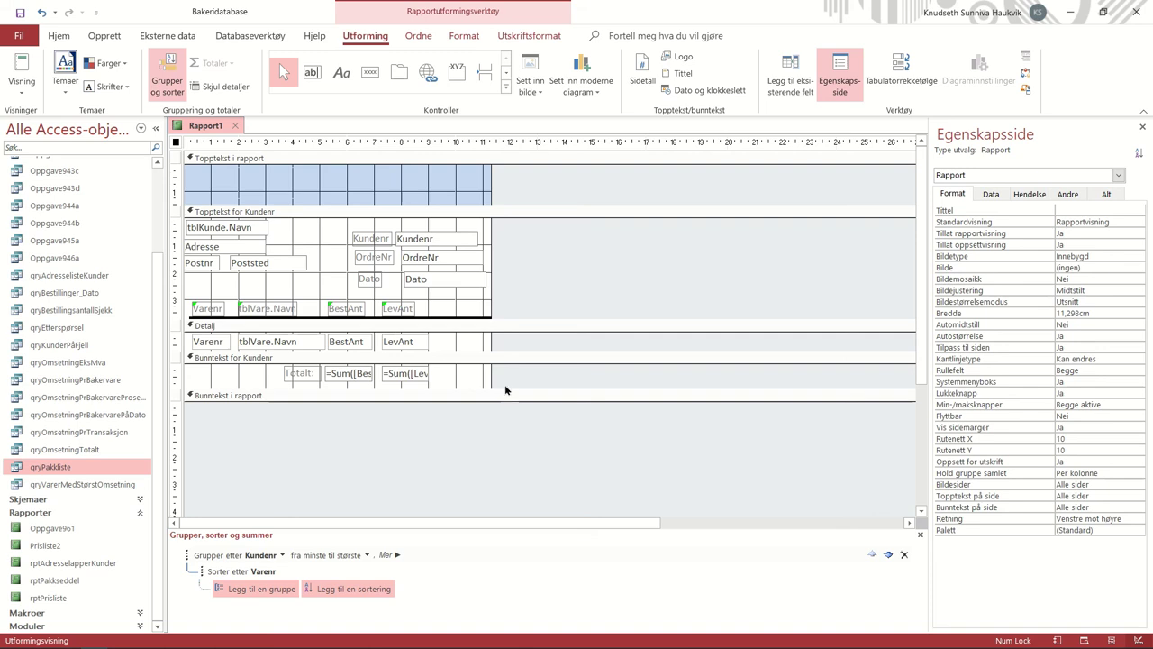